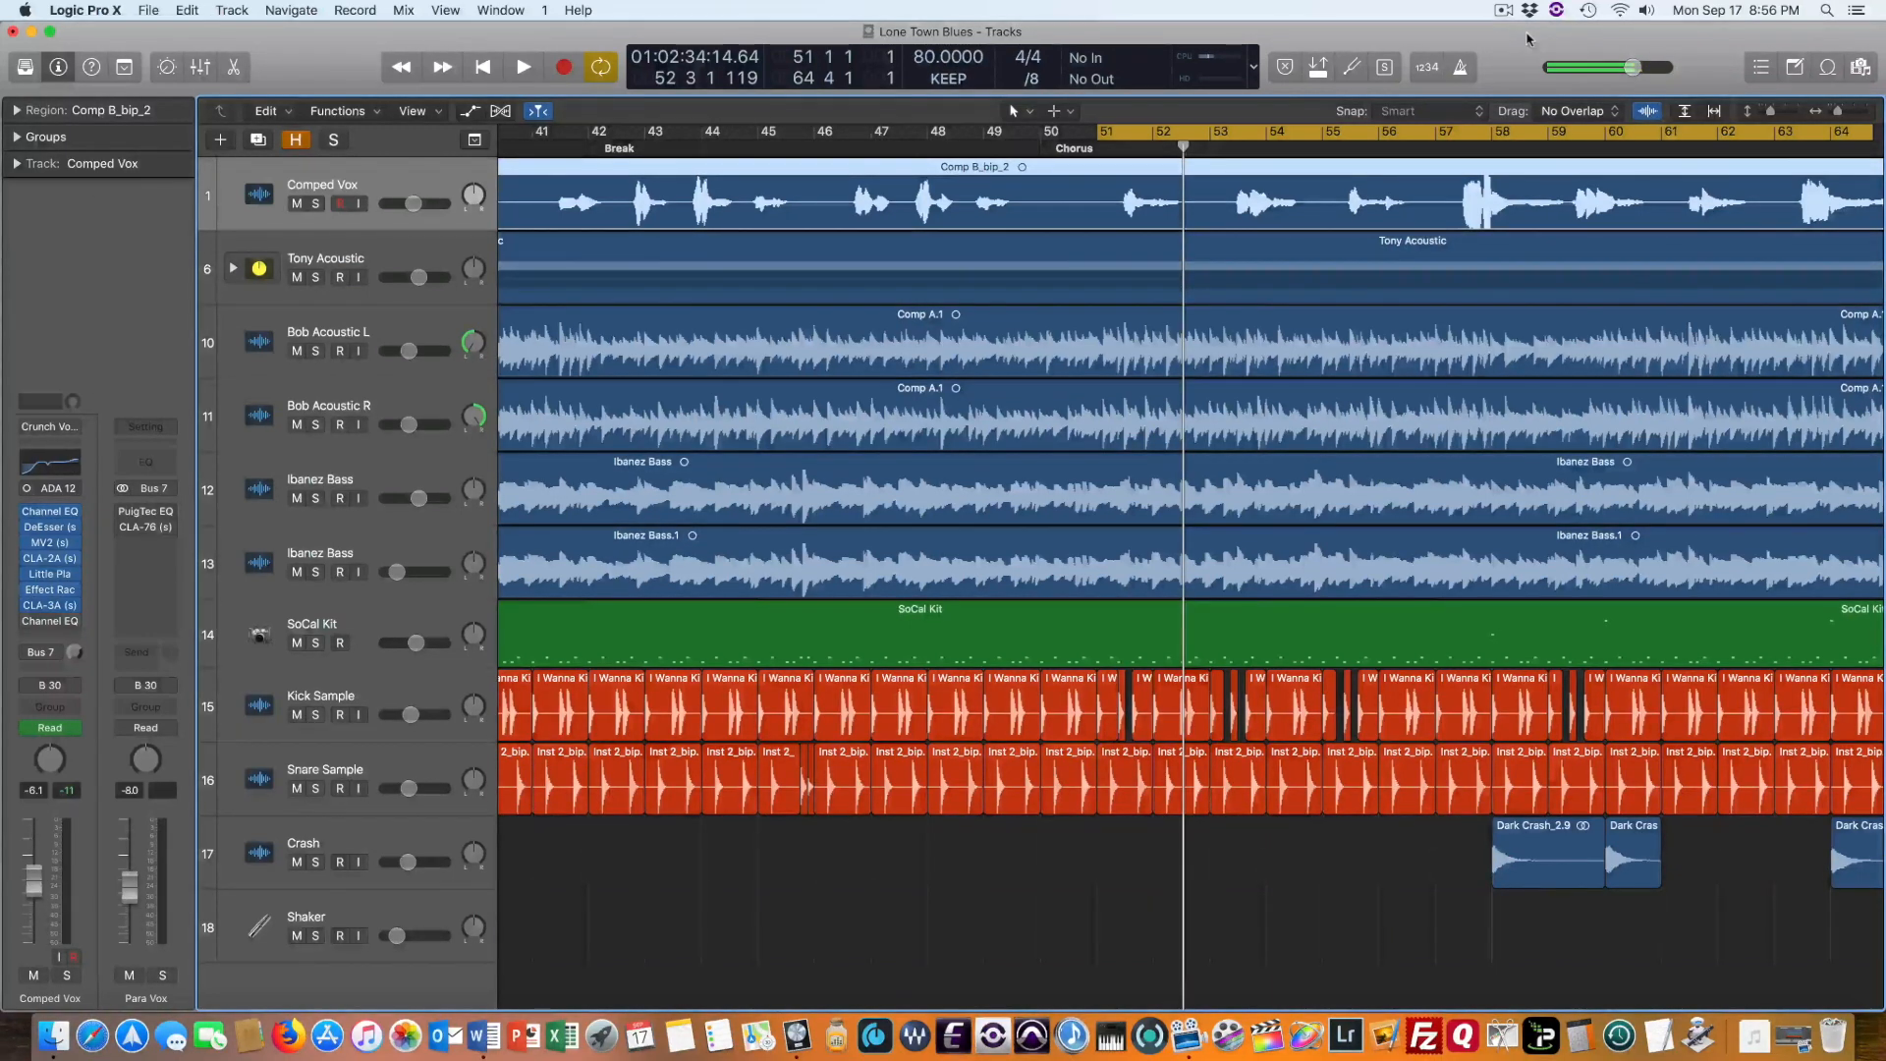
Play the chorus passage in the full mix and with only the Tony Acoustic track soloed for comparison
{"action": "key", "text": "space"}
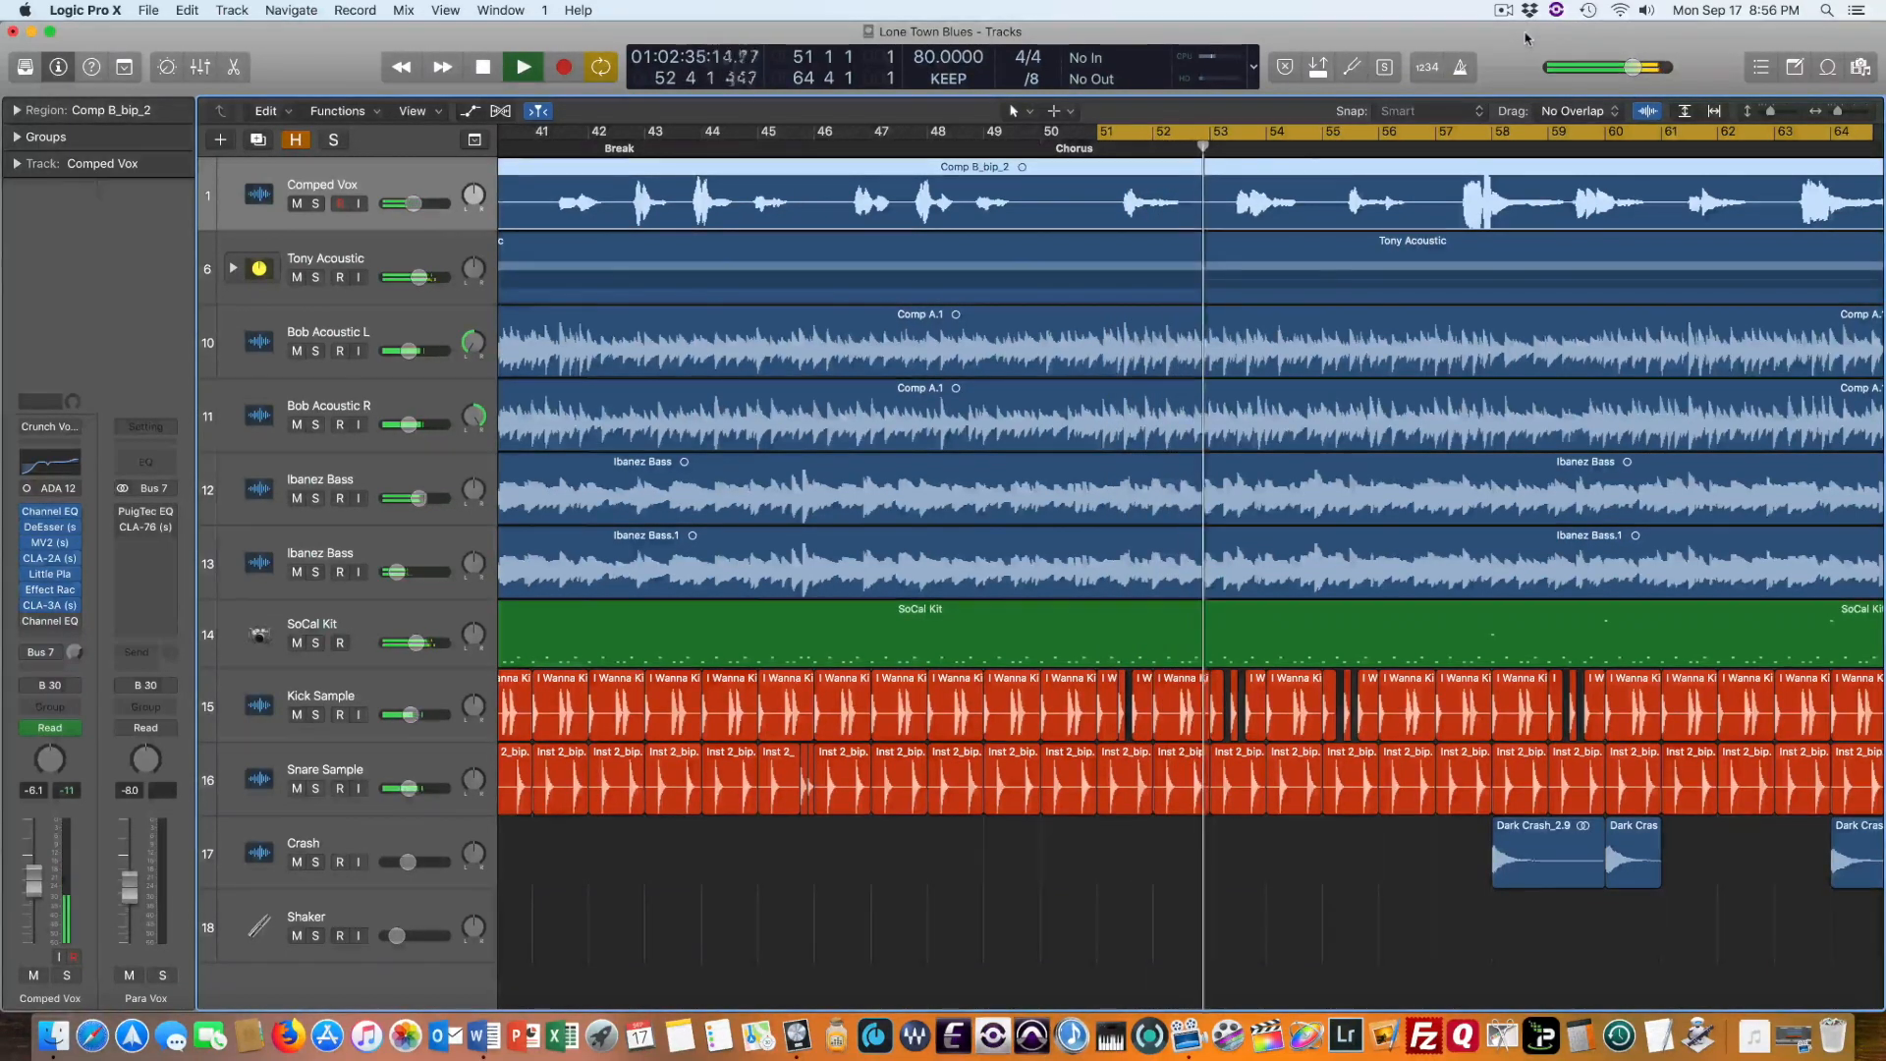
{"action": "key", "text": "space"}
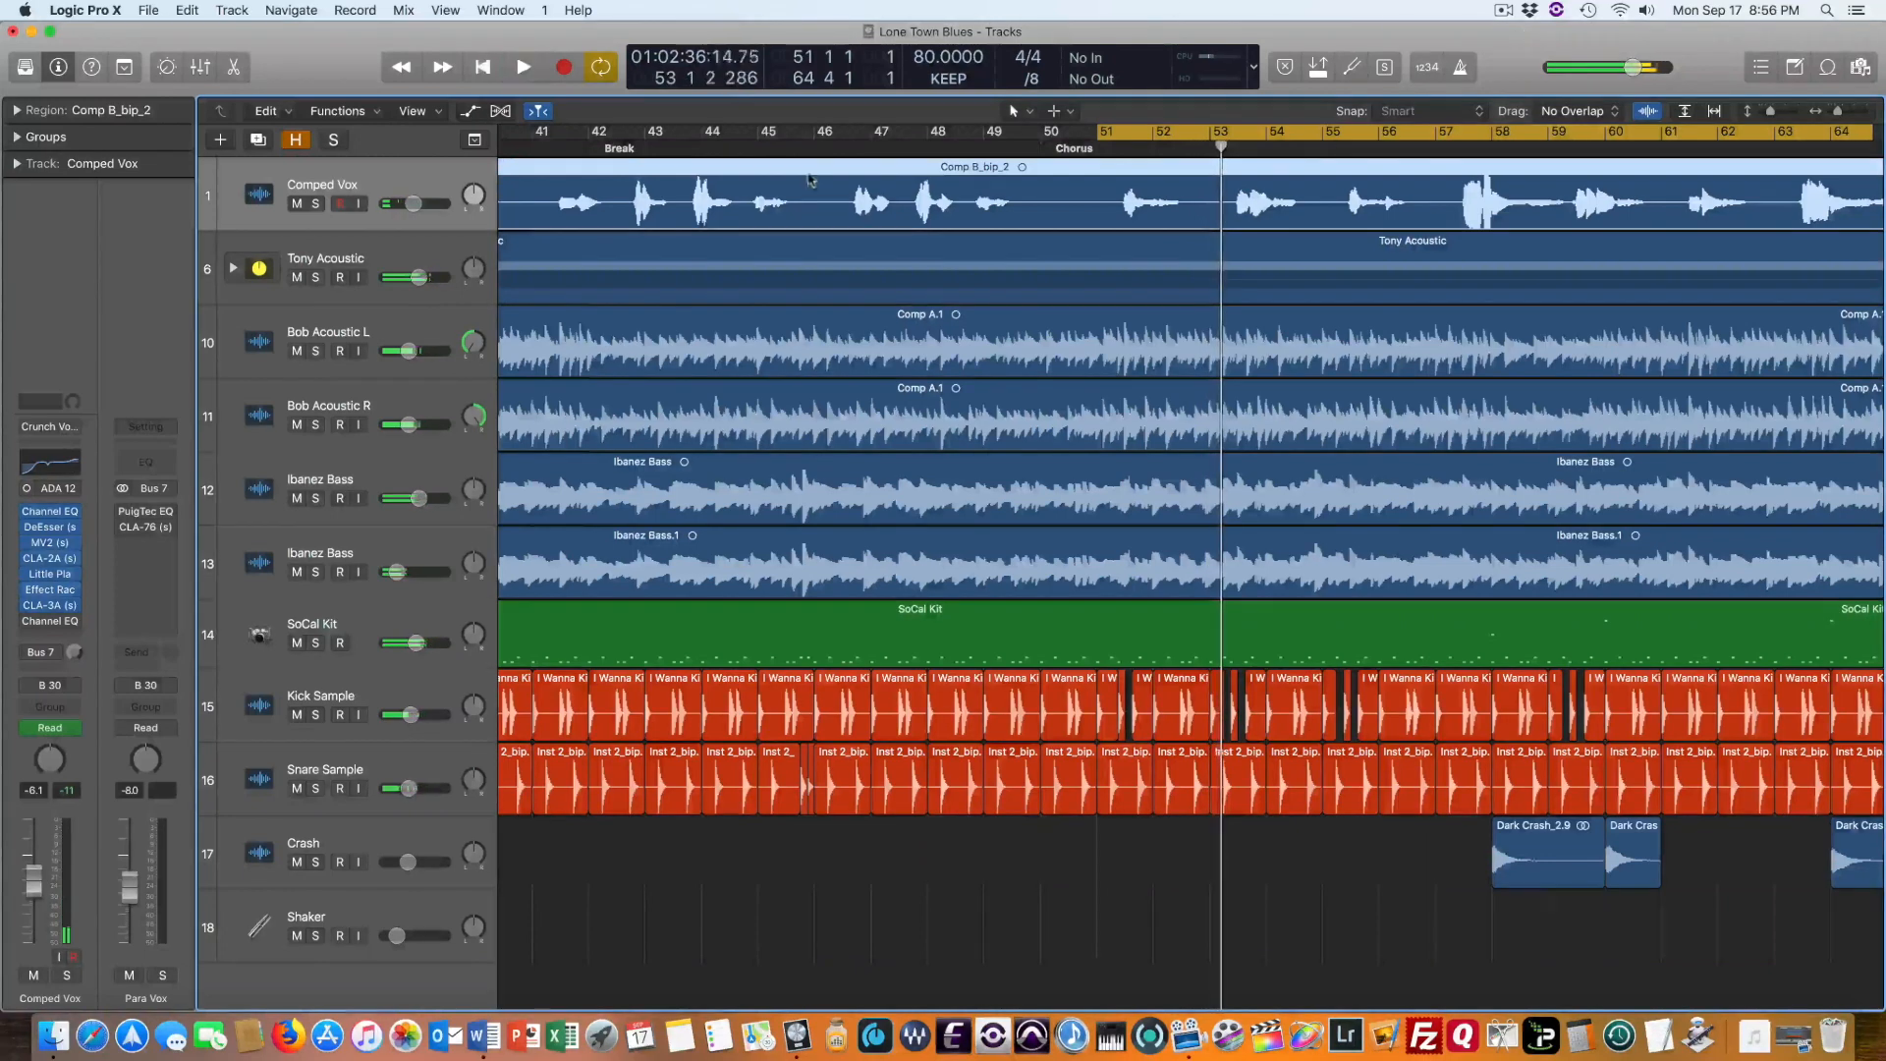
{"action": "left_click", "coordinate": [314, 277]}
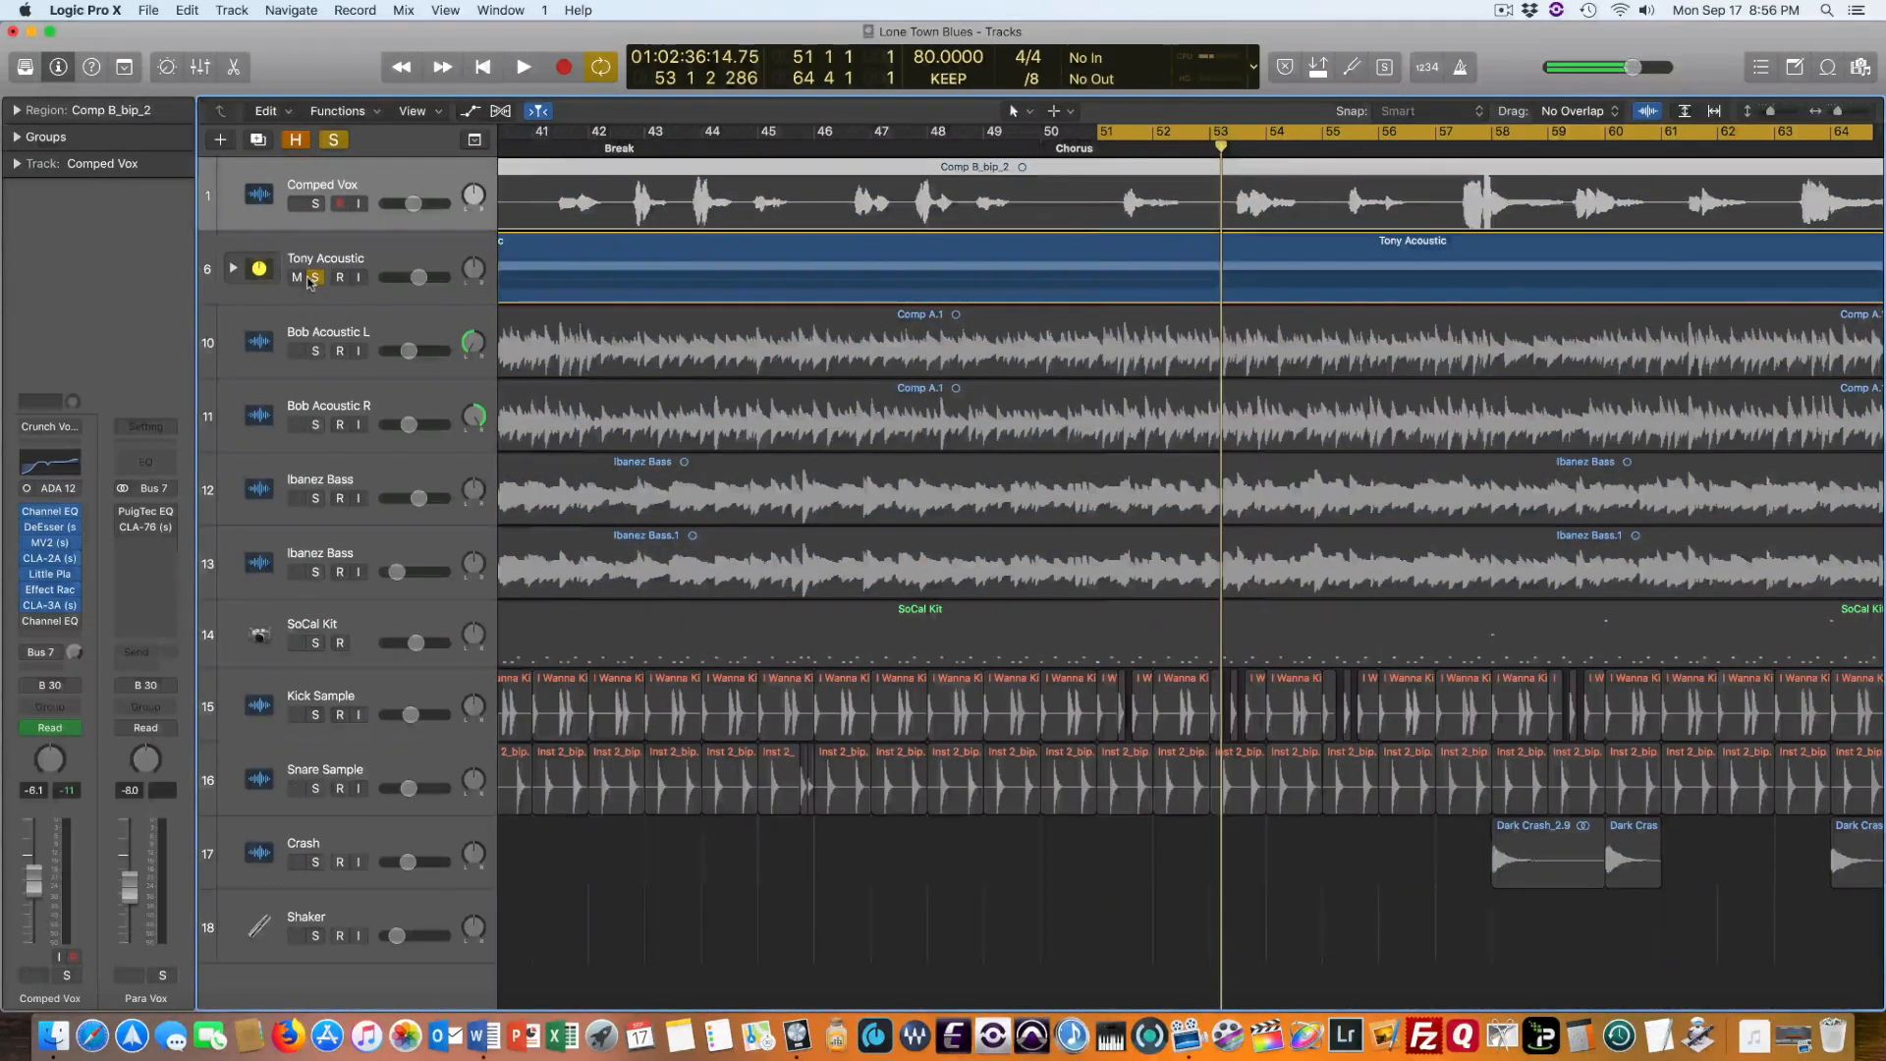
{"action": "key", "text": "space"}
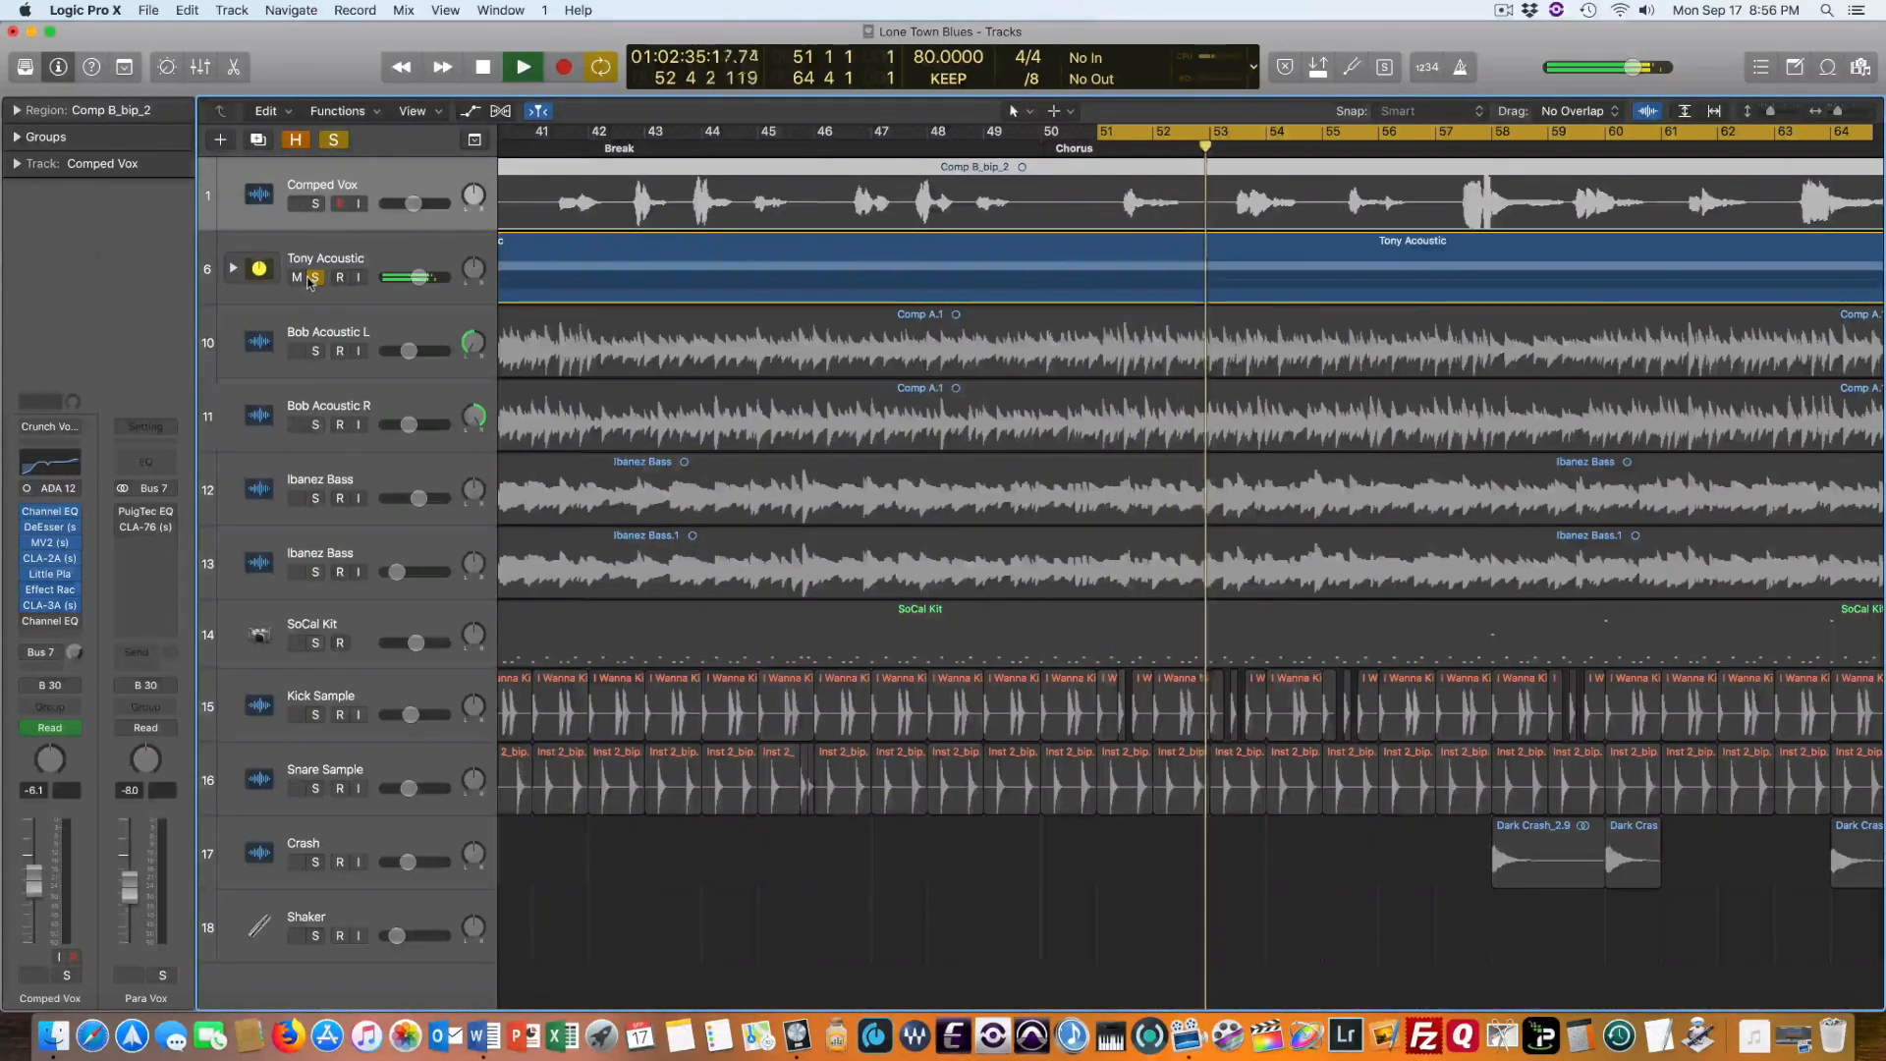
{"action": "key", "text": "space"}
{"action": "left_click", "coordinate": [314, 278]}
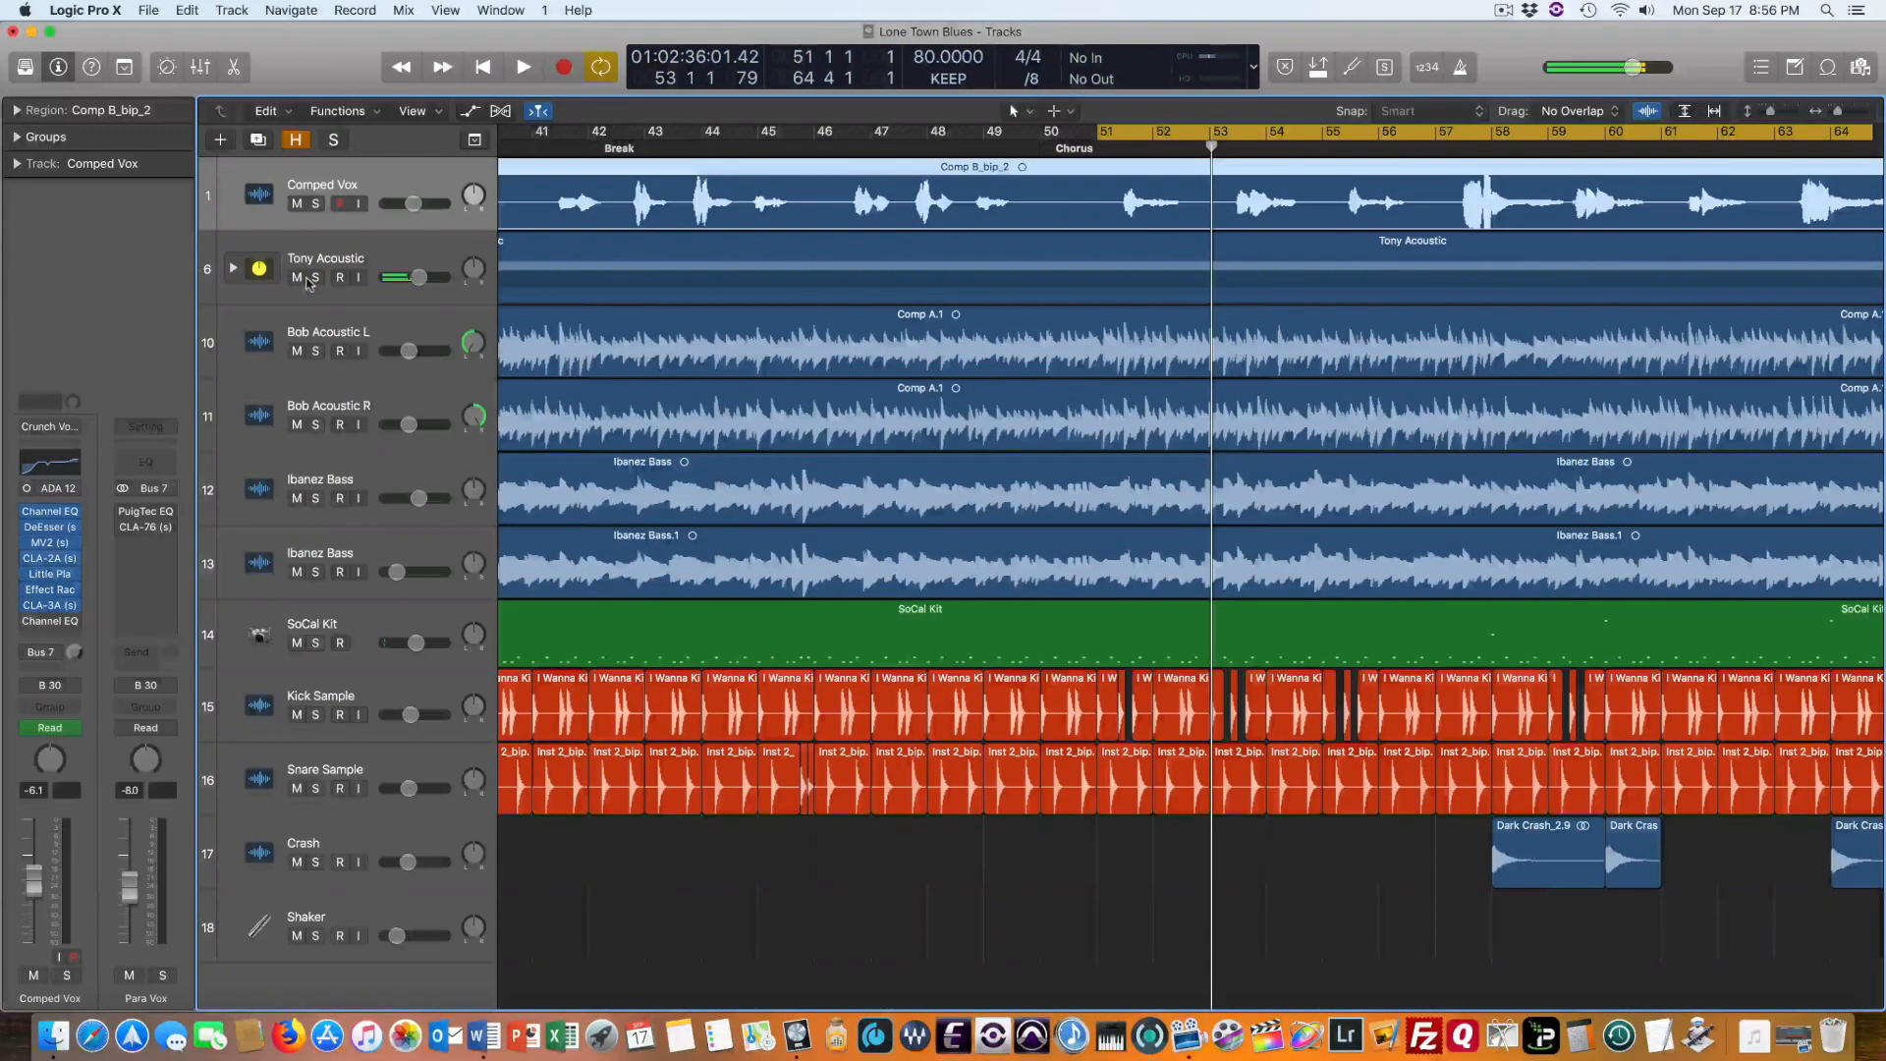
{"action": "key", "text": "space"}
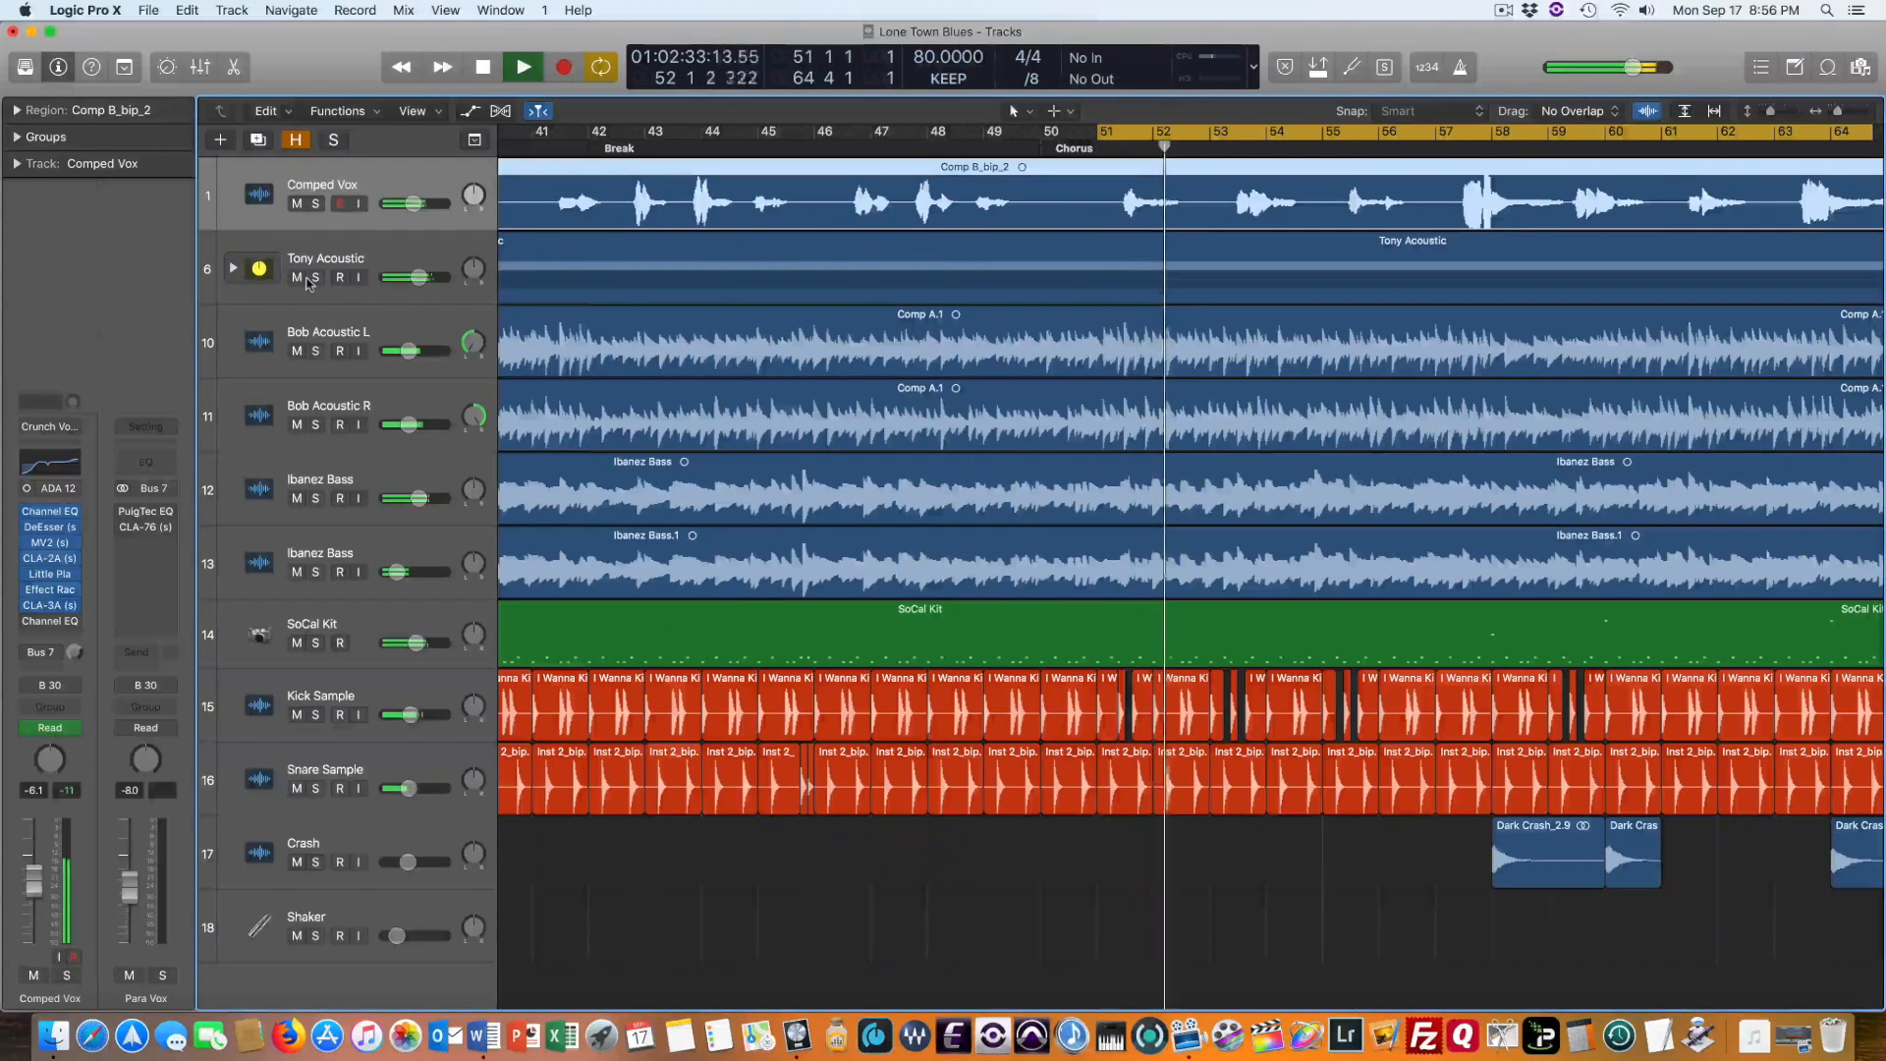
{"action": "key", "text": "space"}
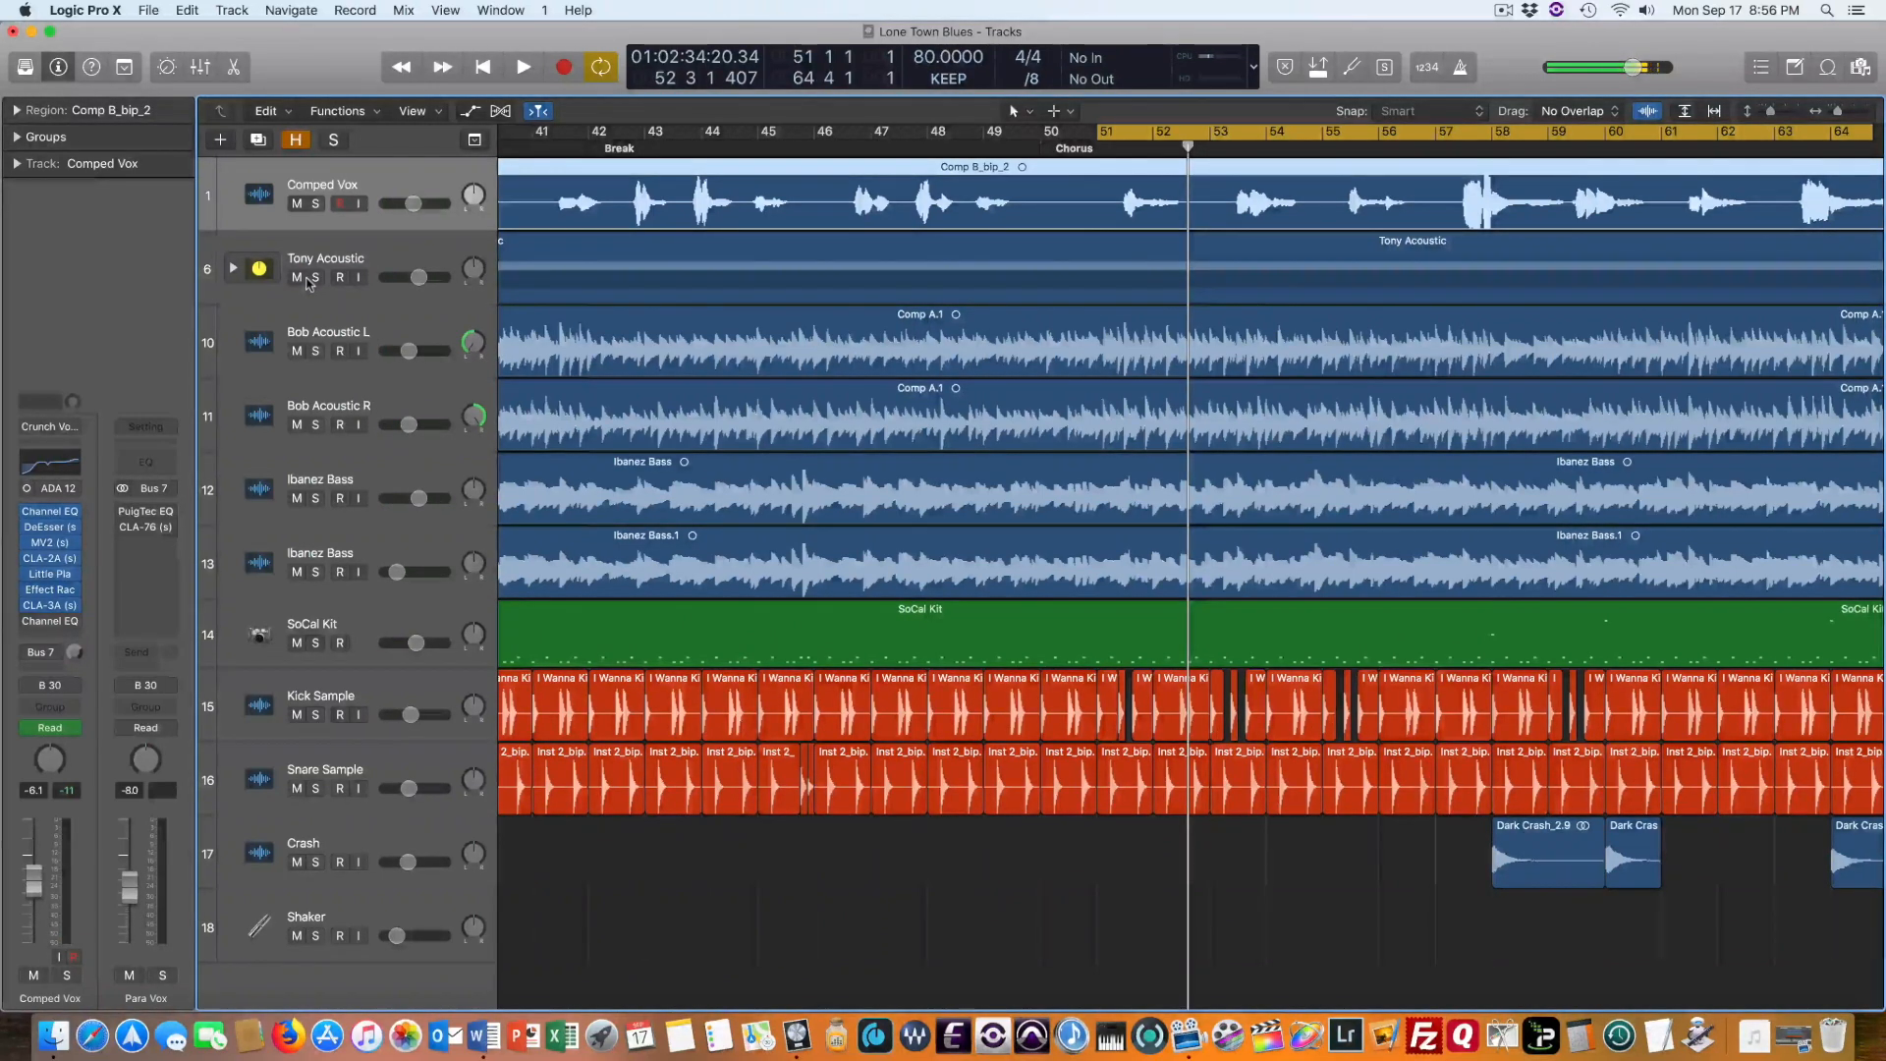
Show the mixer, assign Comped Vox's send to Bus 7 → Para Vox, and select the Para Vox channel strip
{"action": "key", "text": "x"}
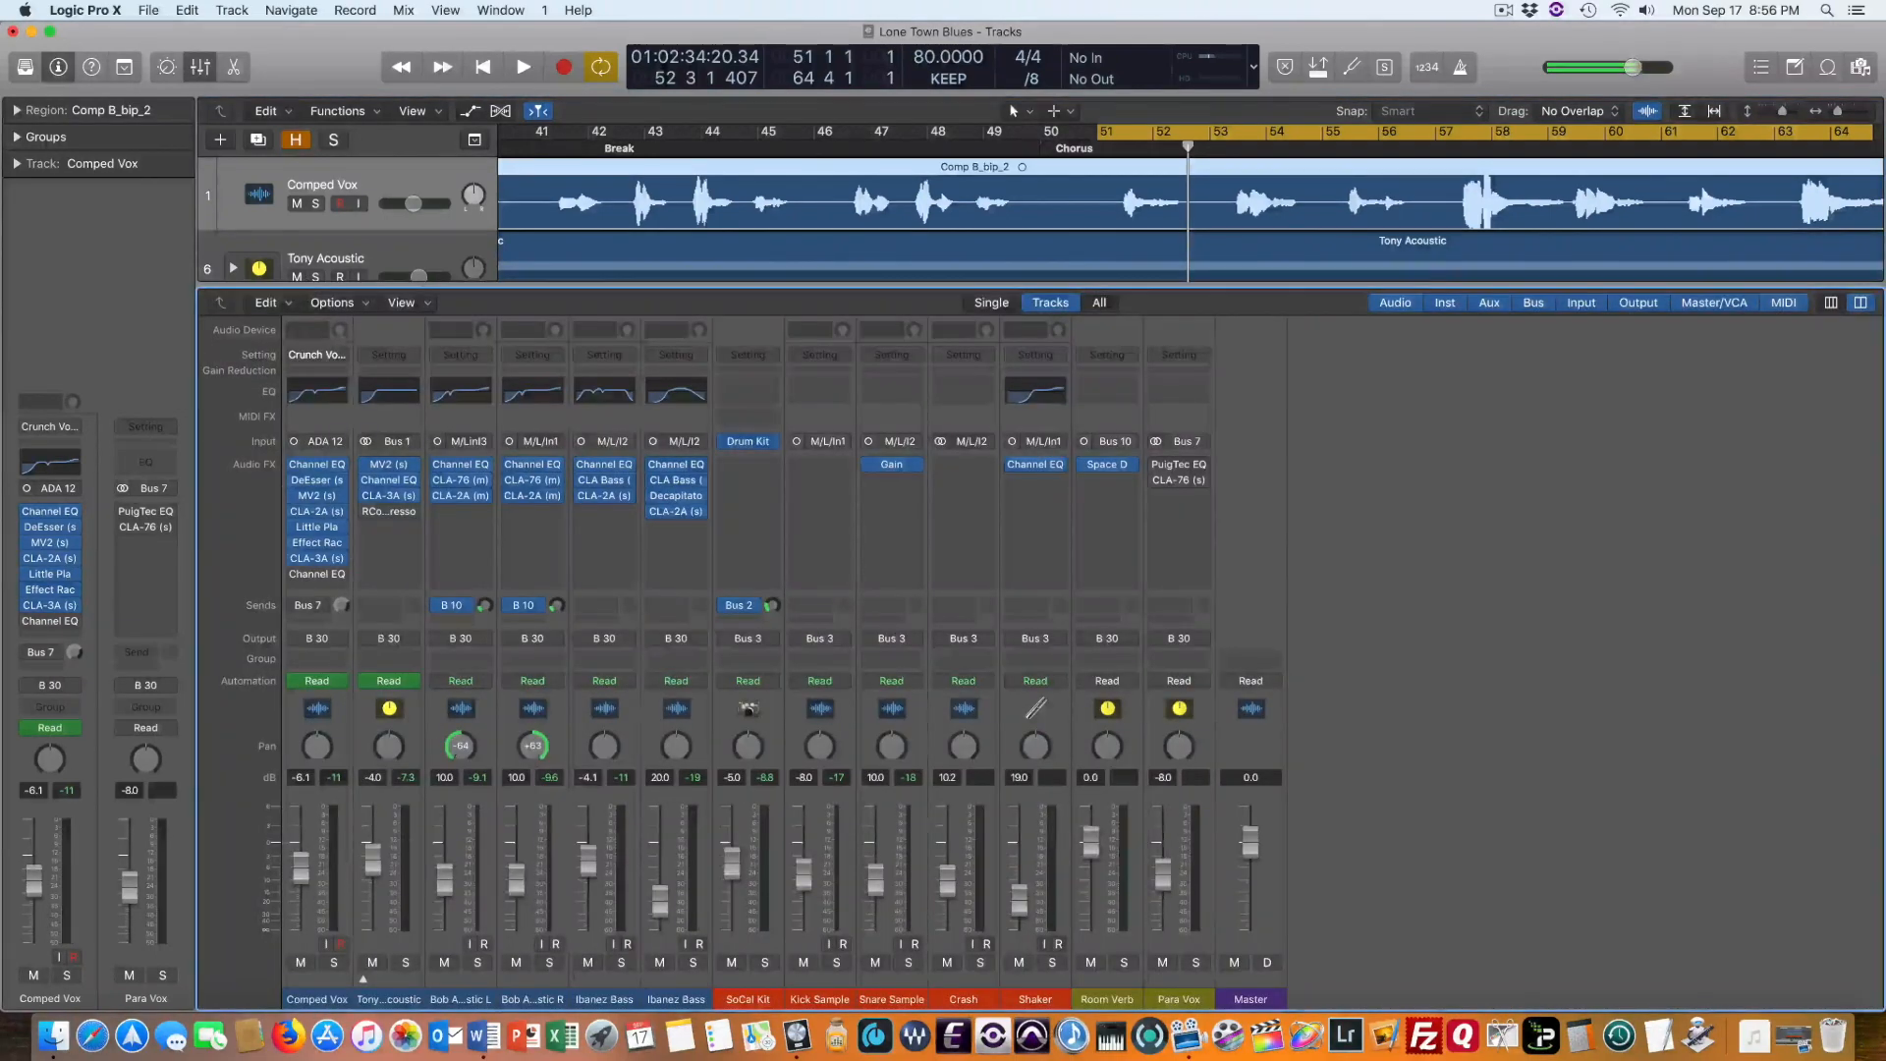
{"action": "left_click", "coordinate": [316, 605]}
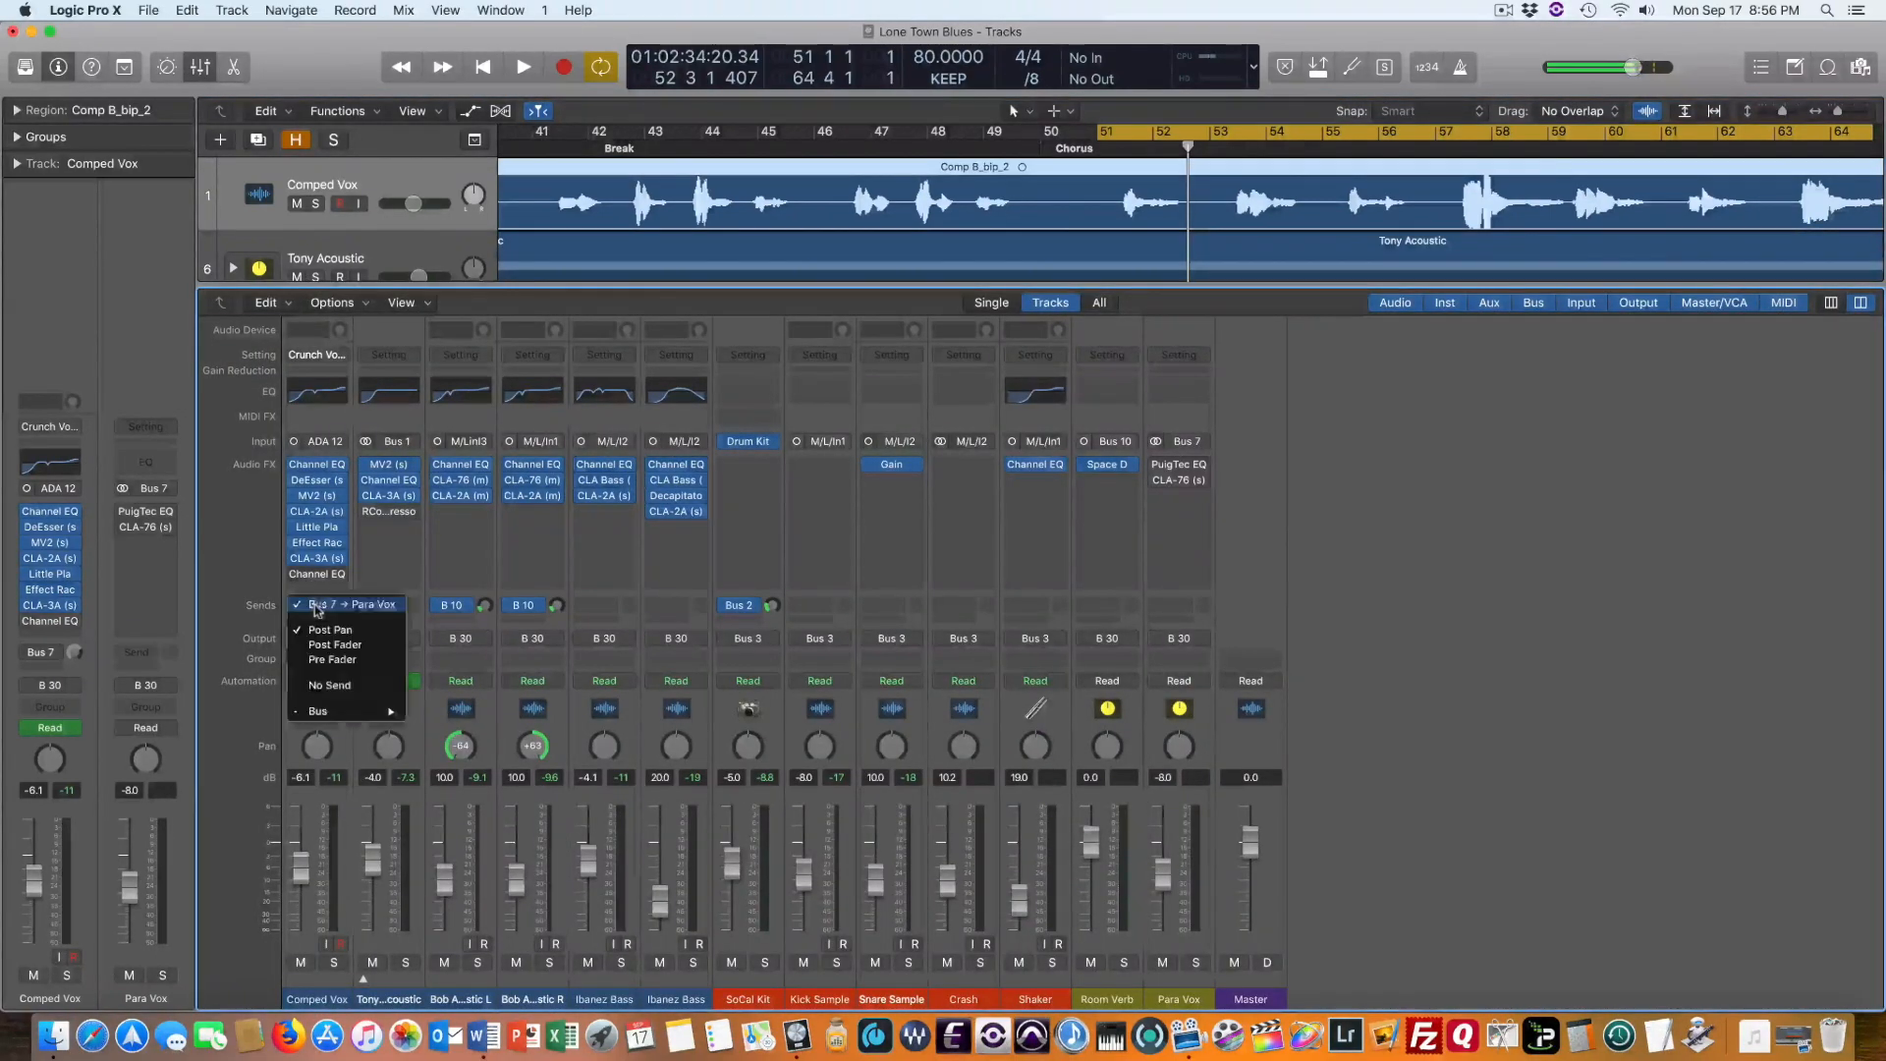
{"action": "mouse_move", "coordinate": [322, 711]}
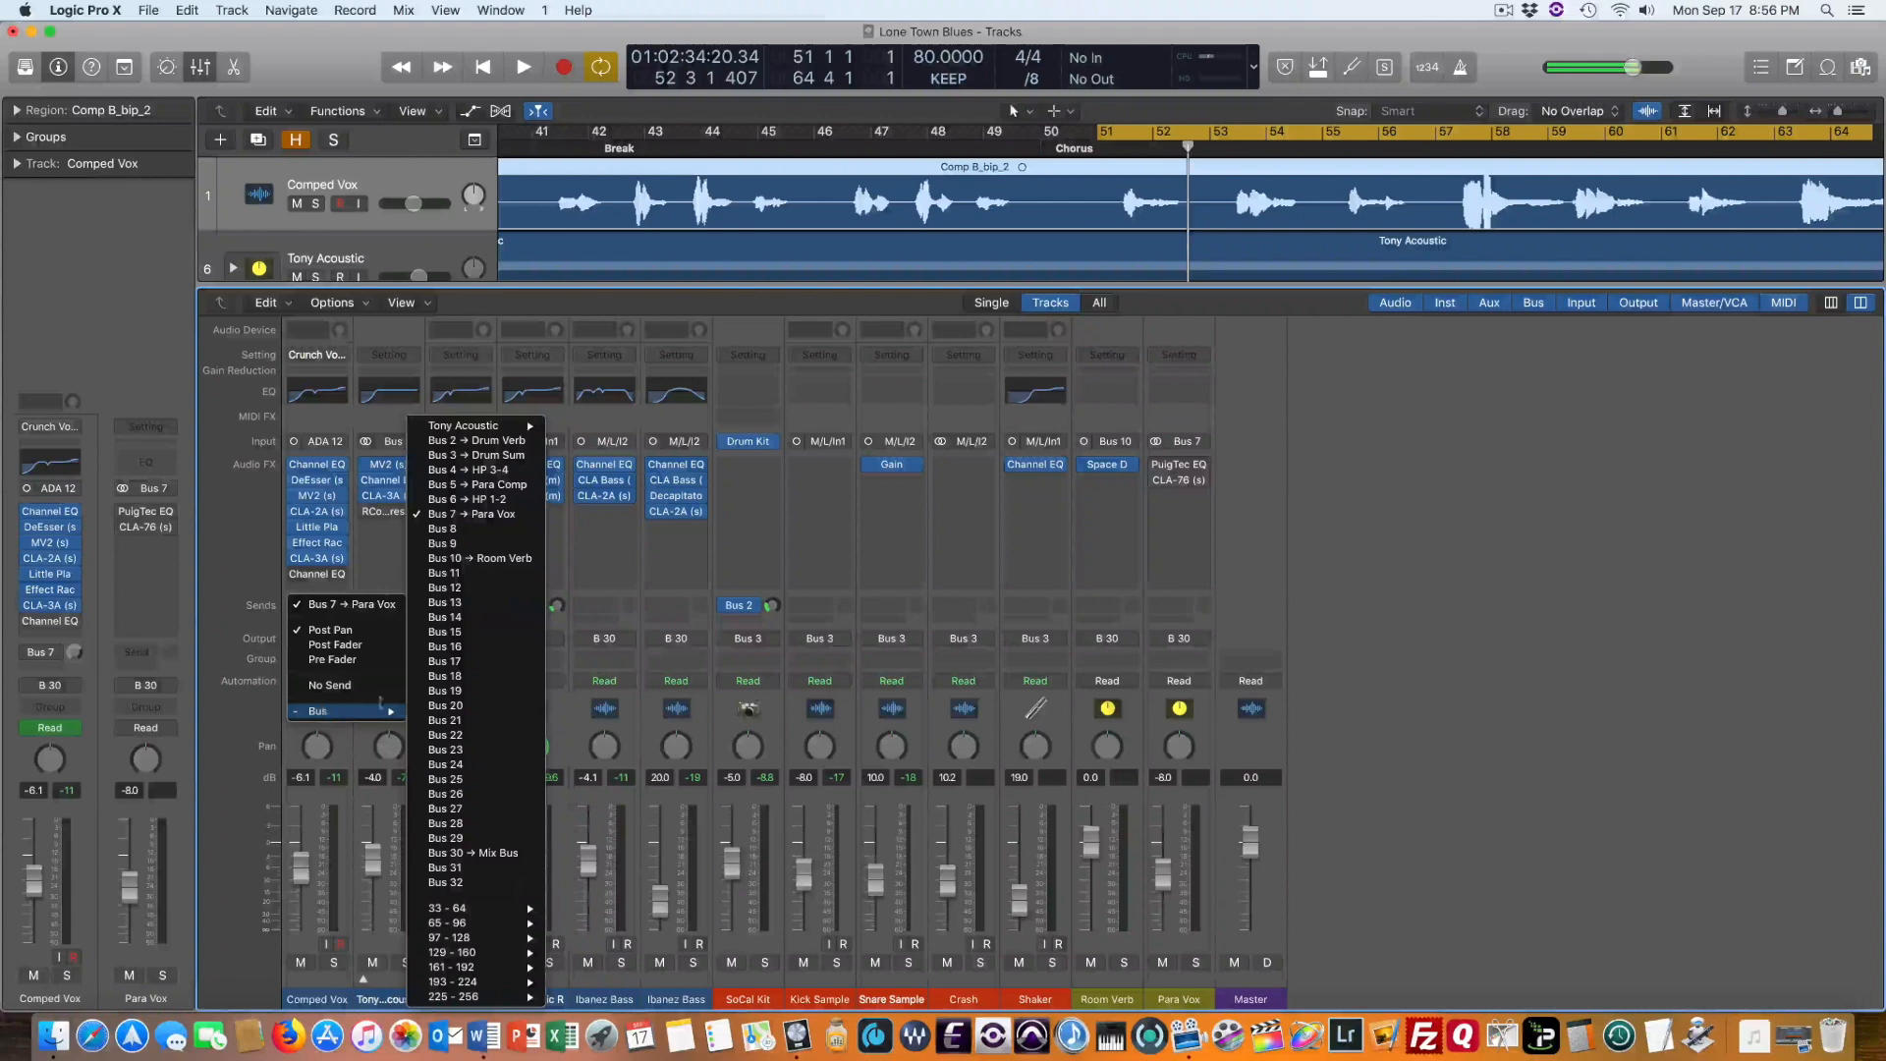
{"action": "left_click", "coordinate": [492, 515]}
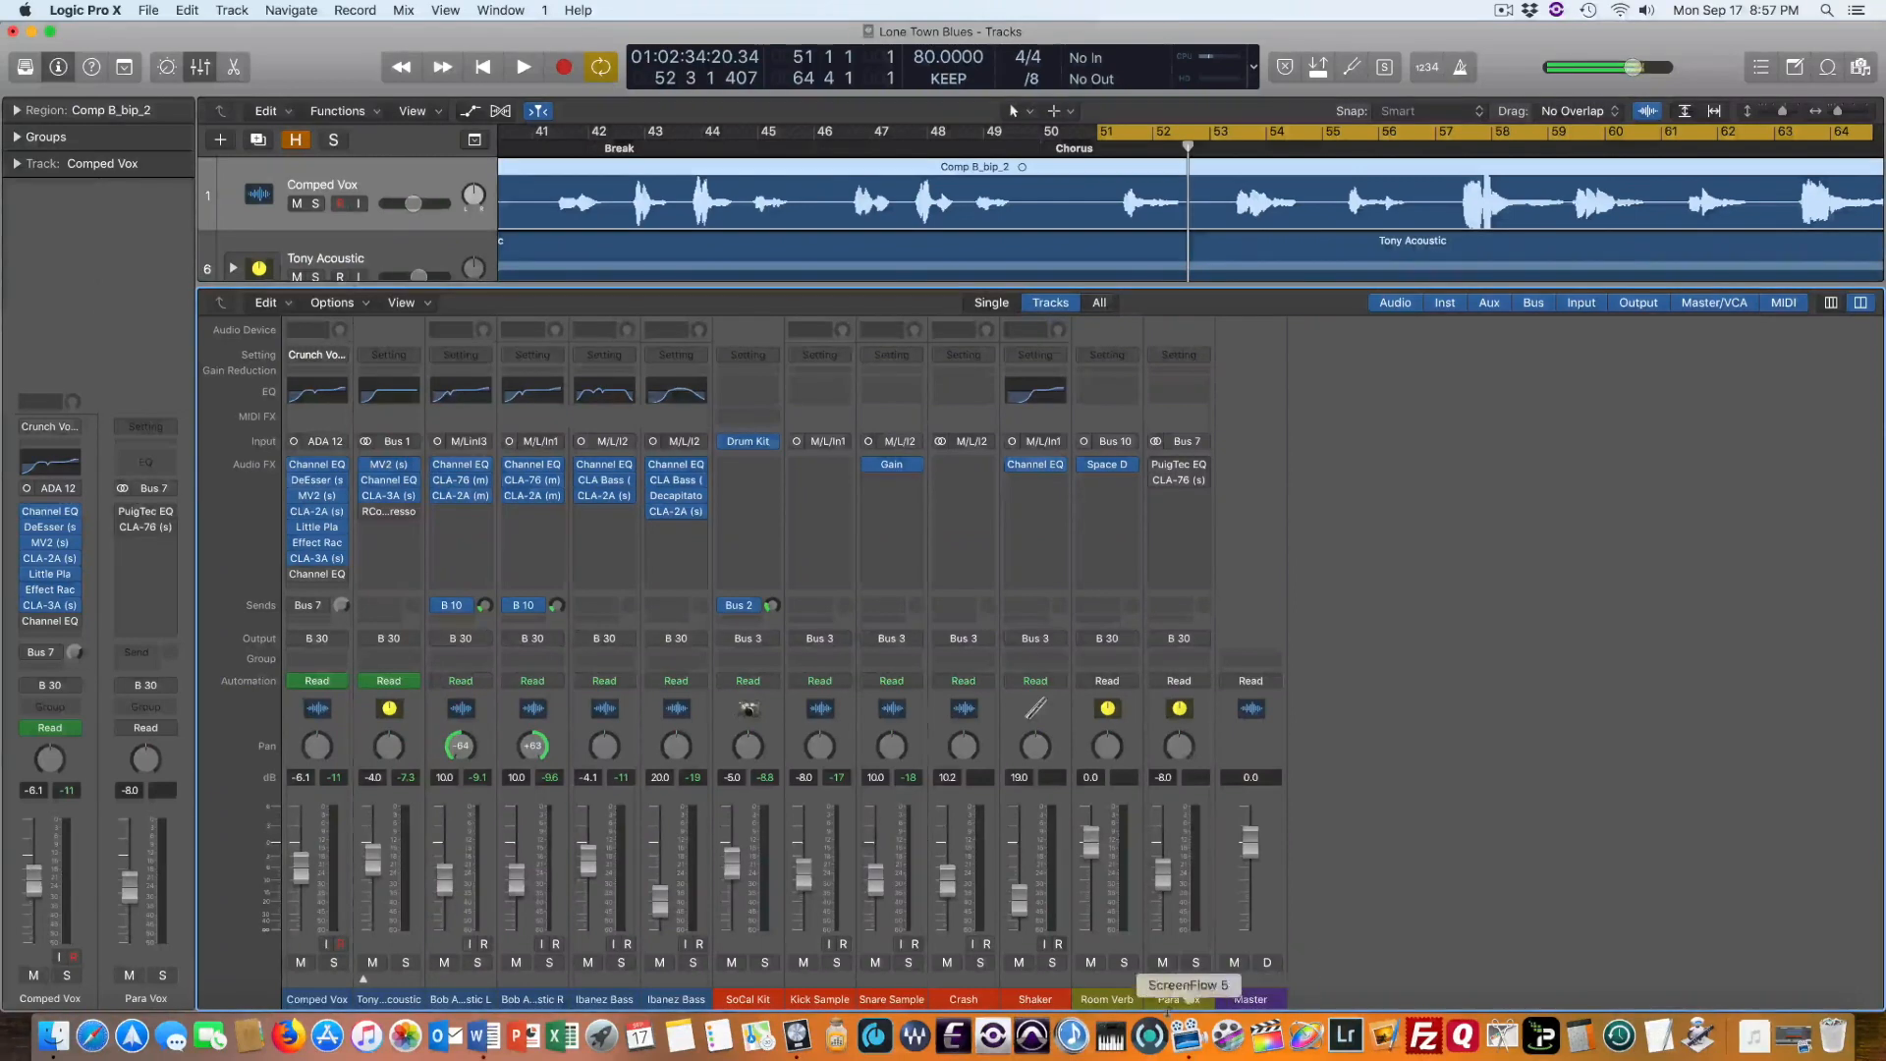
{"action": "left_click", "coordinate": [1171, 1001]}
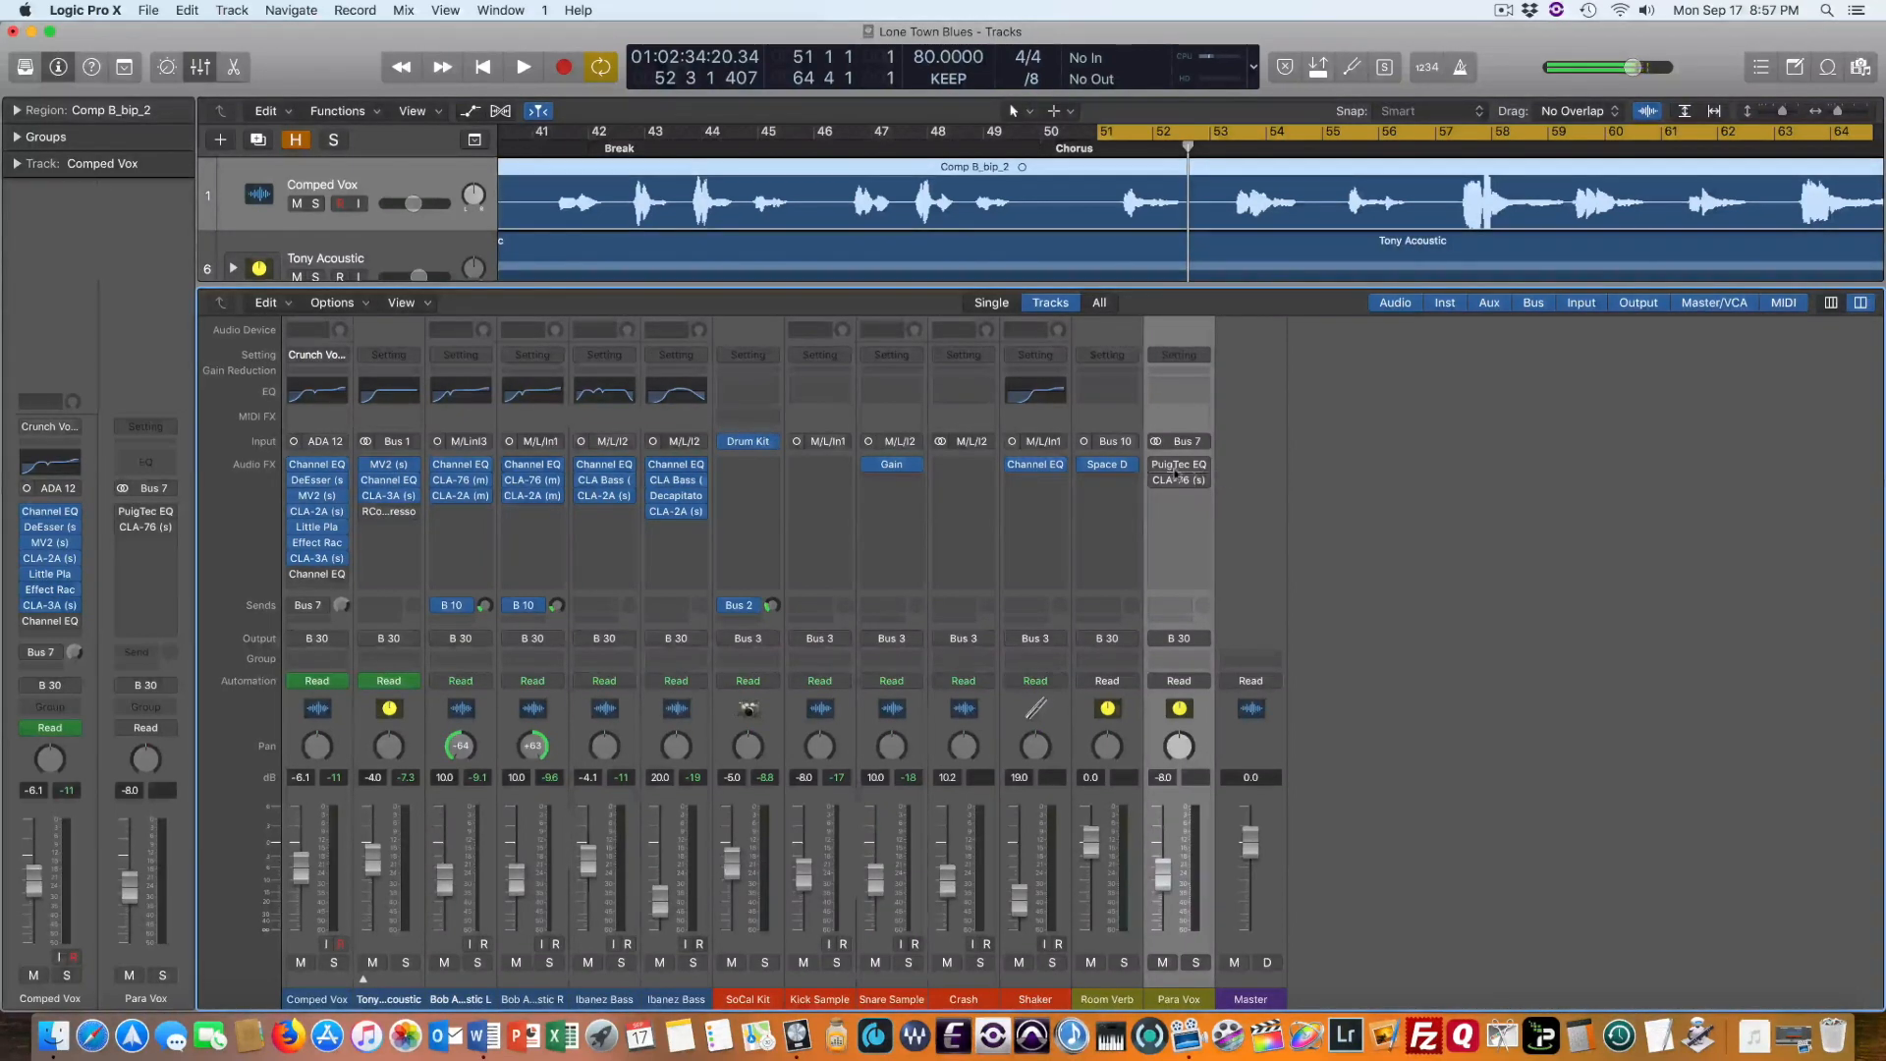
Open the PuigTec EQP1A on Para Vox to examine its settings and activate the Bus 7 send on Comped Vox
{"action": "mouse_move", "coordinate": [1175, 469]}
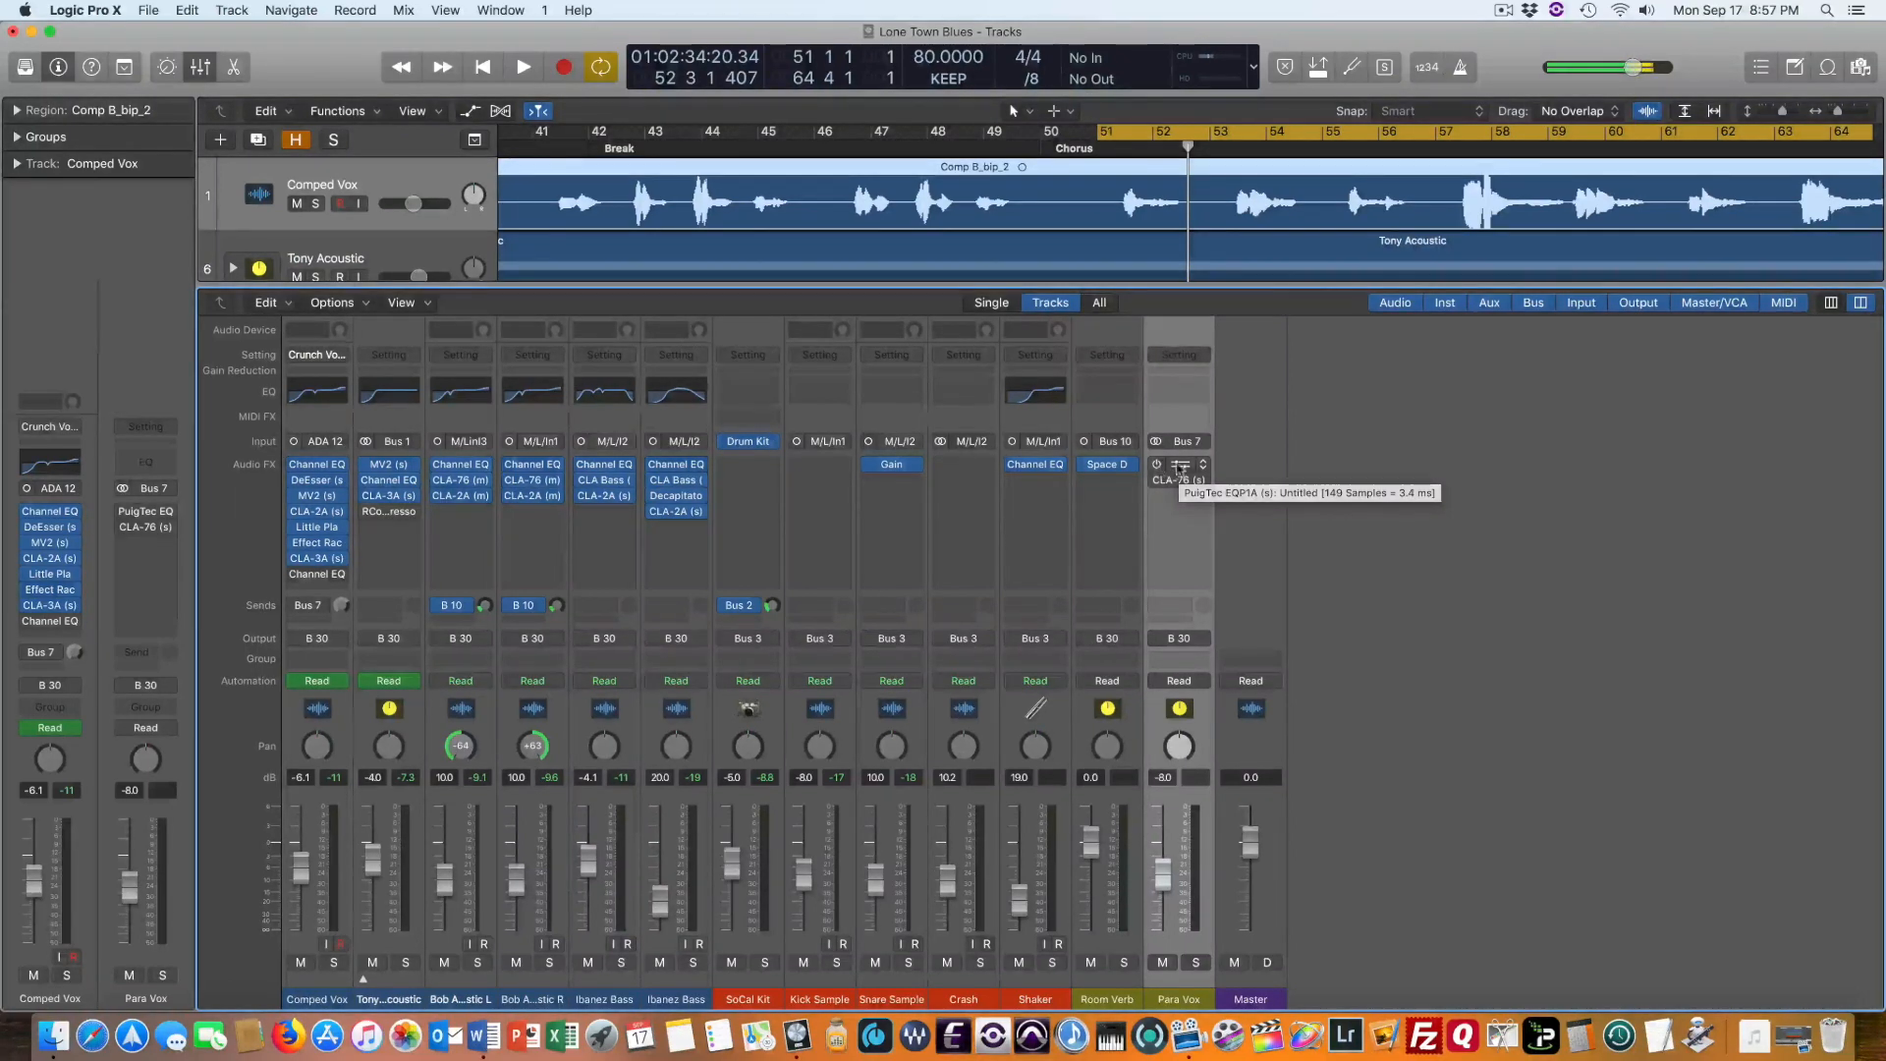
{"action": "left_click", "coordinate": [1177, 466]}
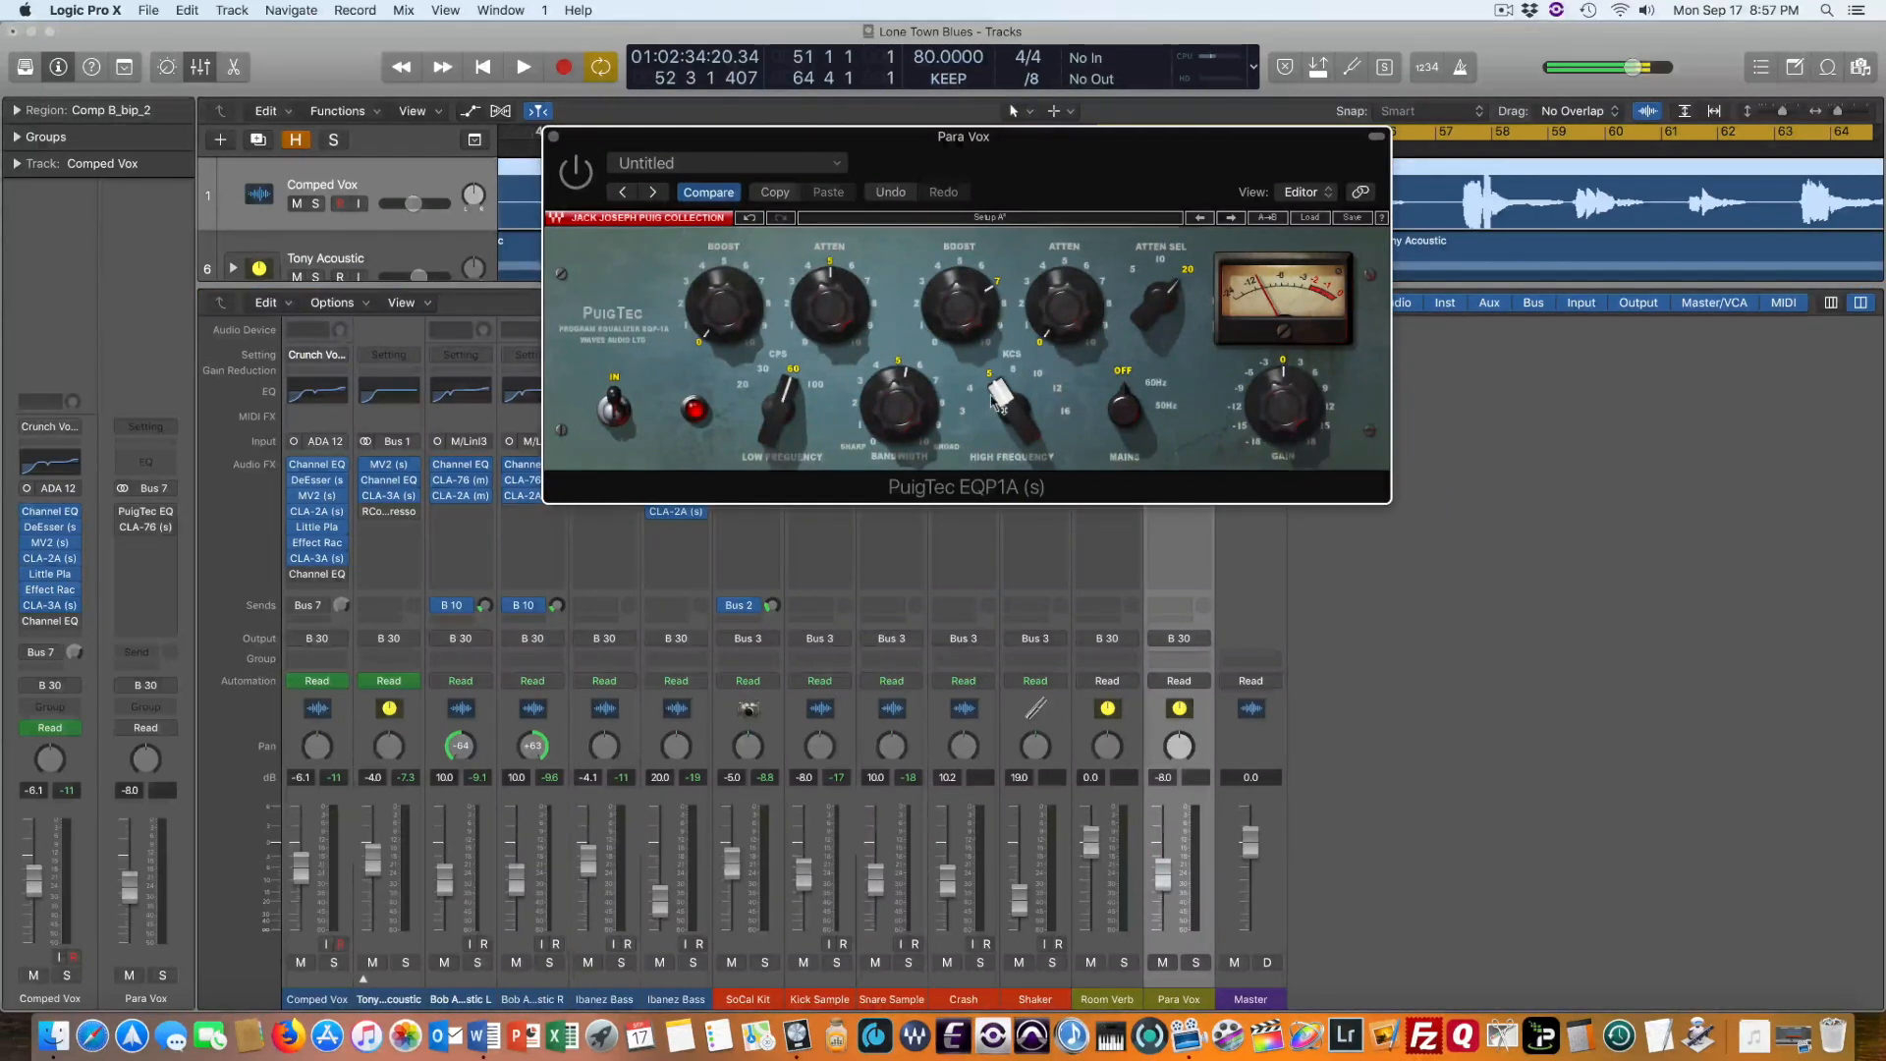
{"action": "mouse_move", "coordinate": [999, 398]}
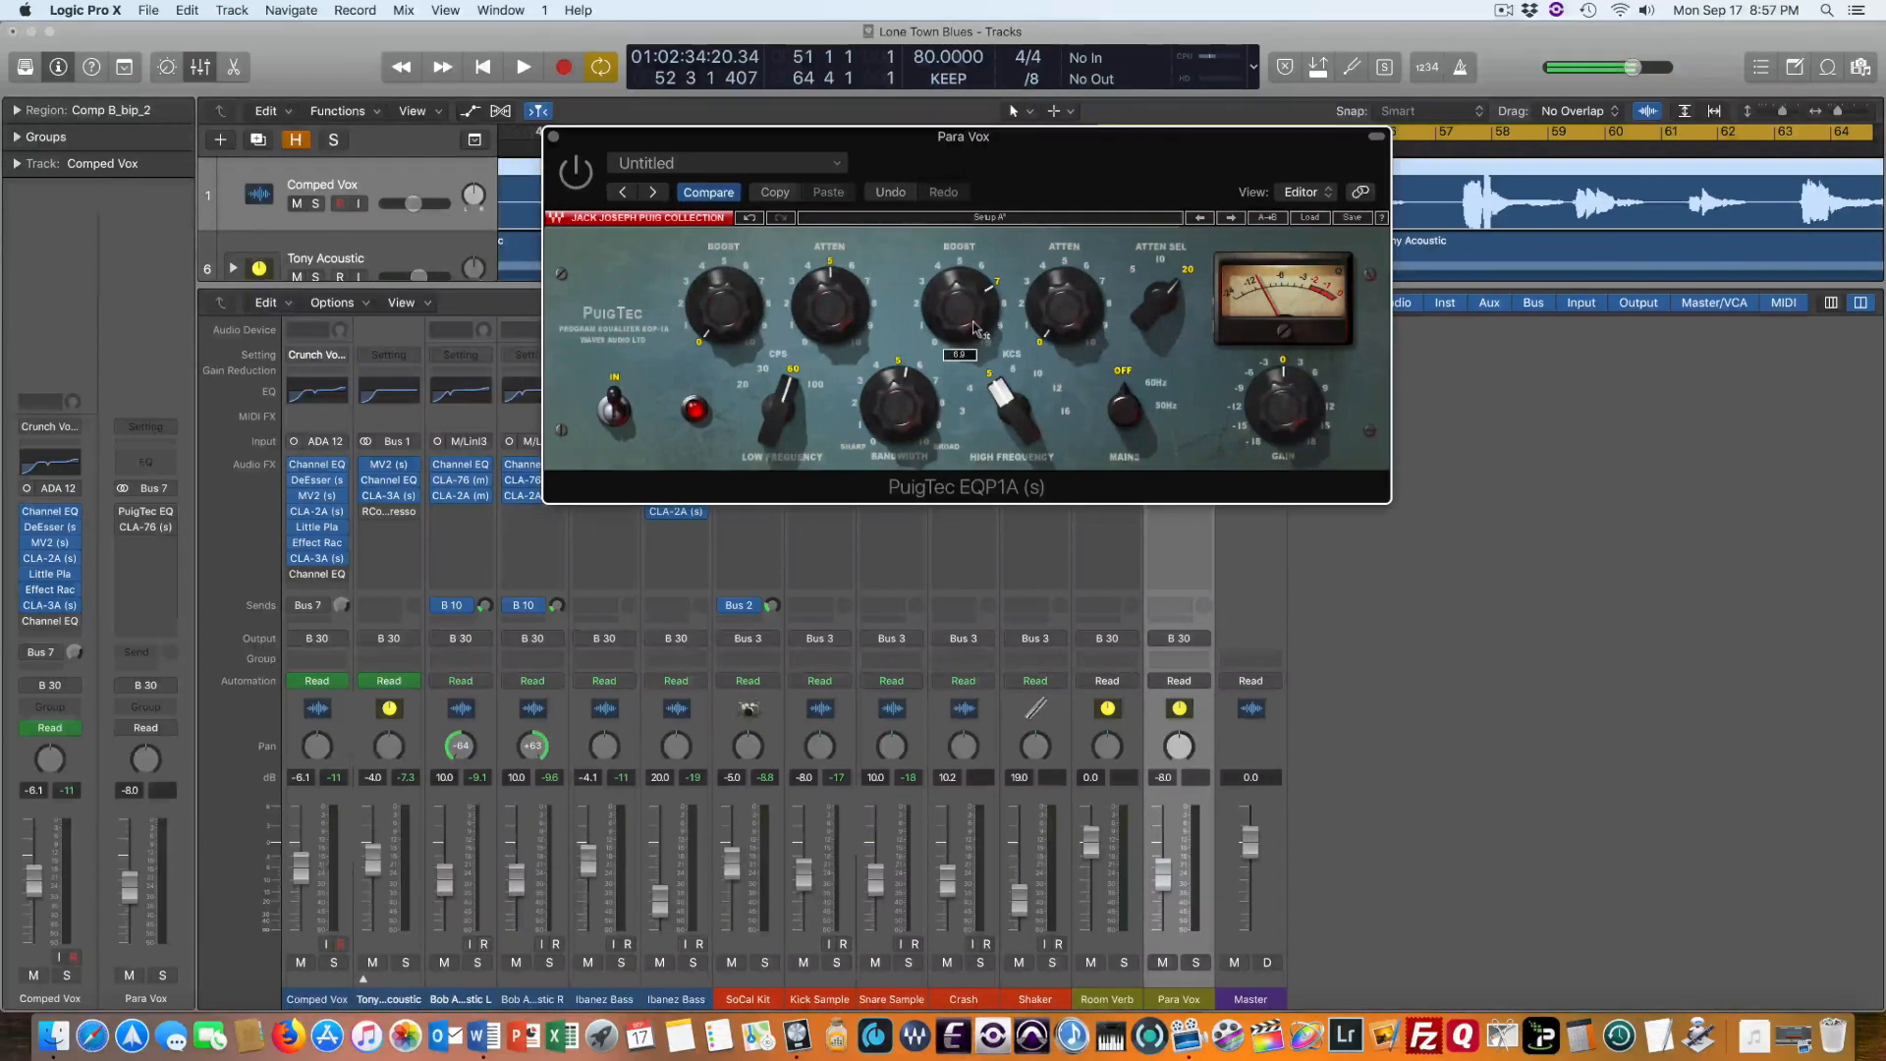
{"action": "left_click", "coordinate": [26, 652]}
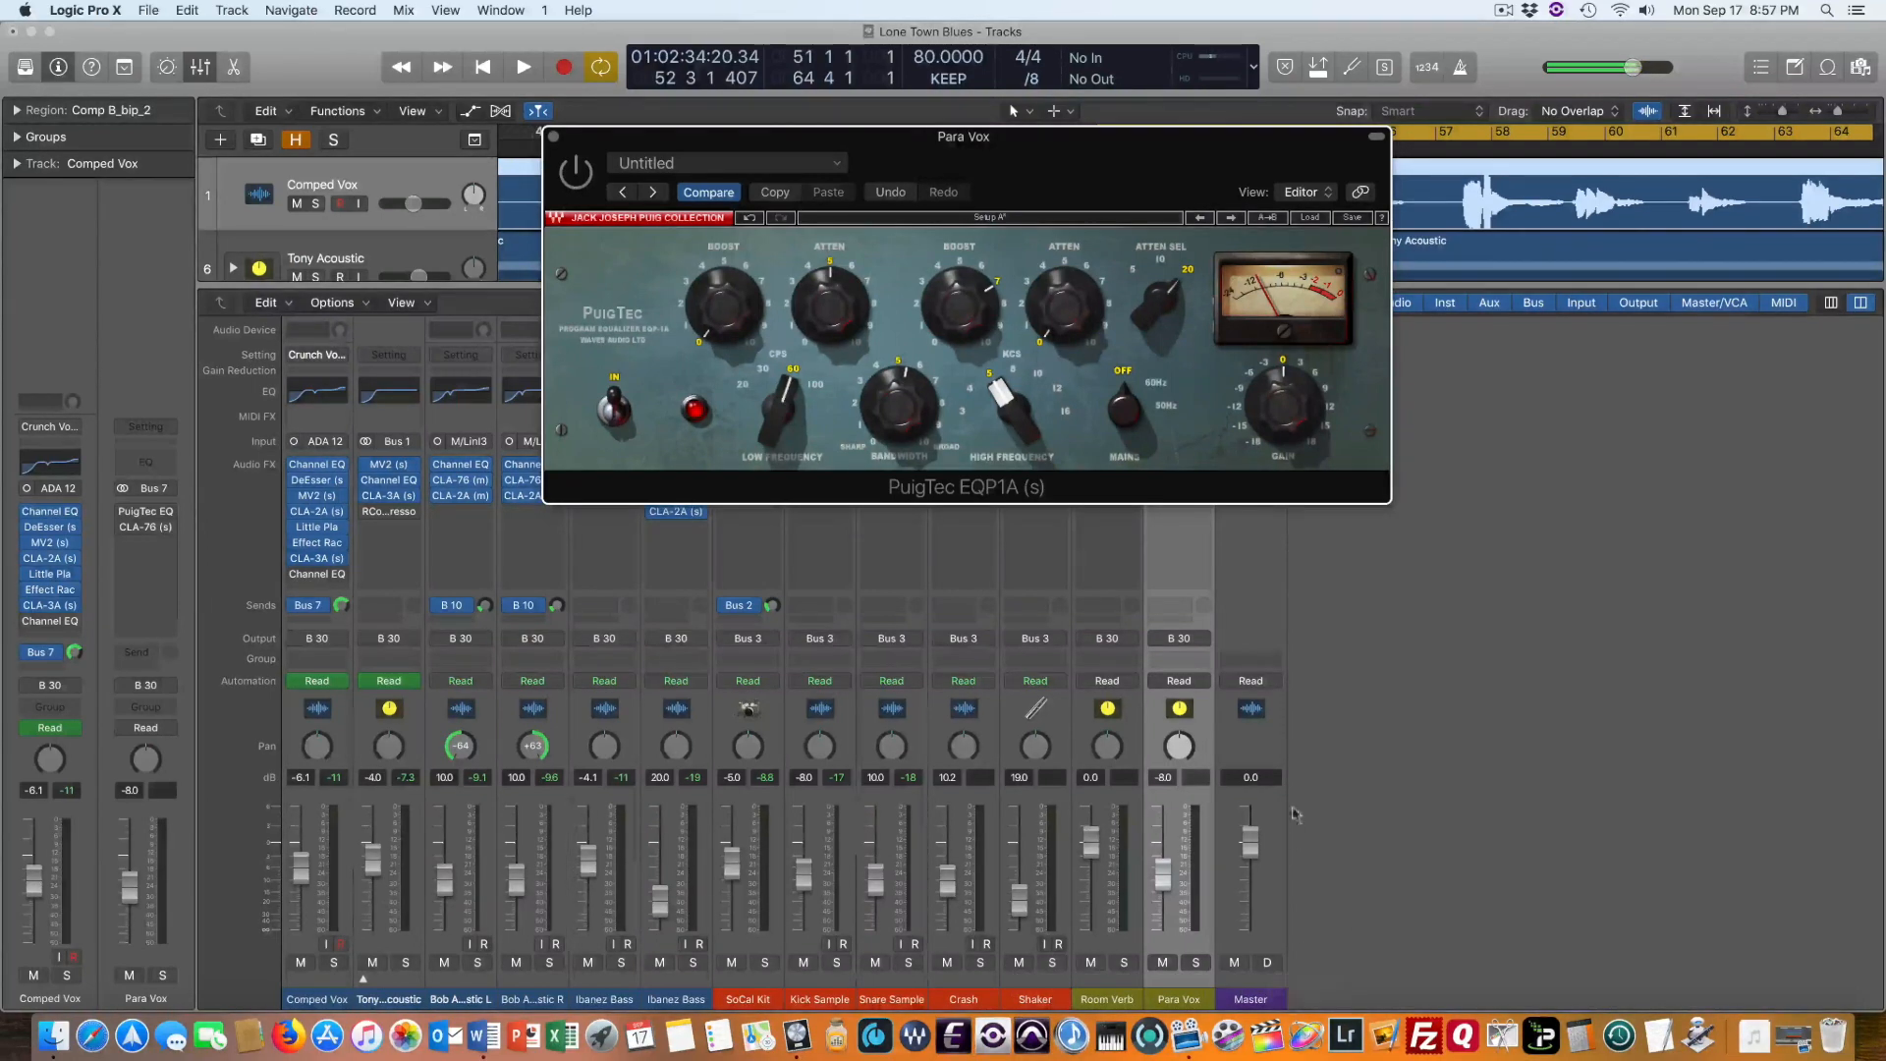
Solo Para Vox and play the passage with its PuigTec EQ bypassed and switched on, leaving the EQ active and its window closed
{"action": "left_click", "coordinate": [1195, 962]}
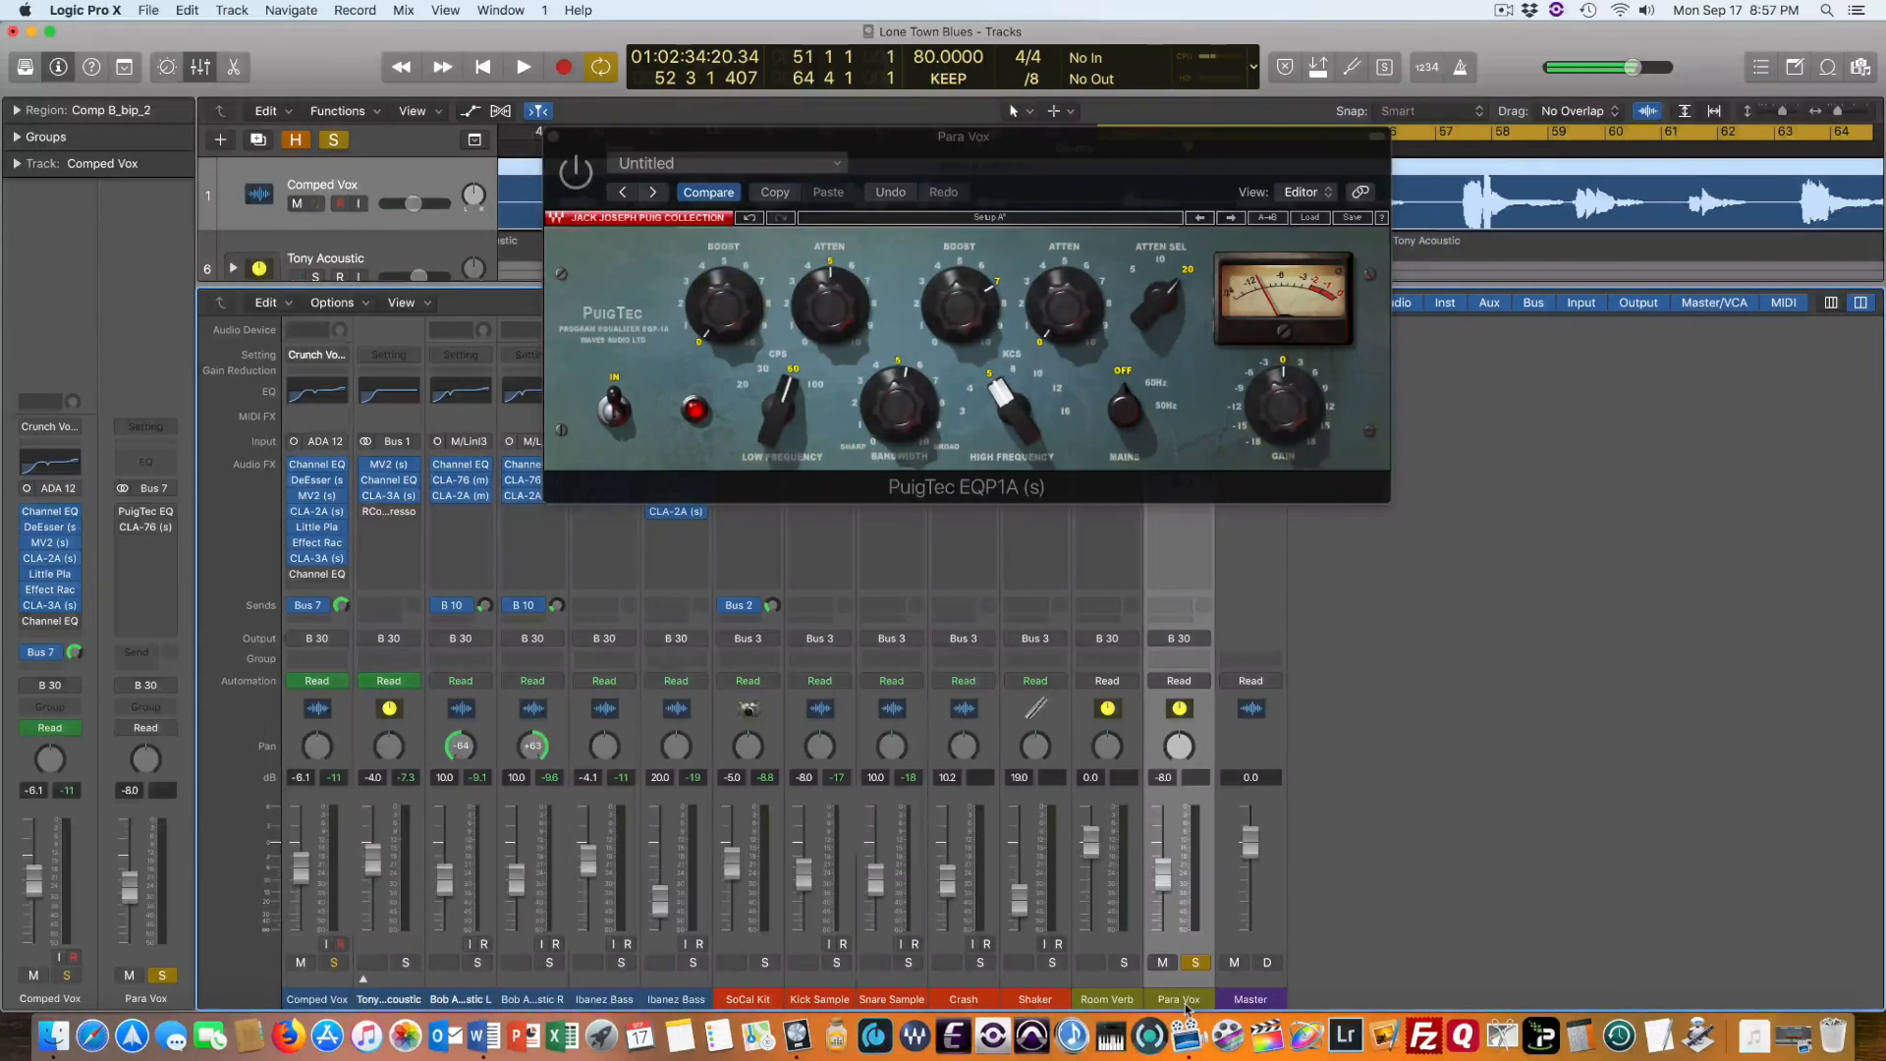
{"action": "key", "text": "space"}
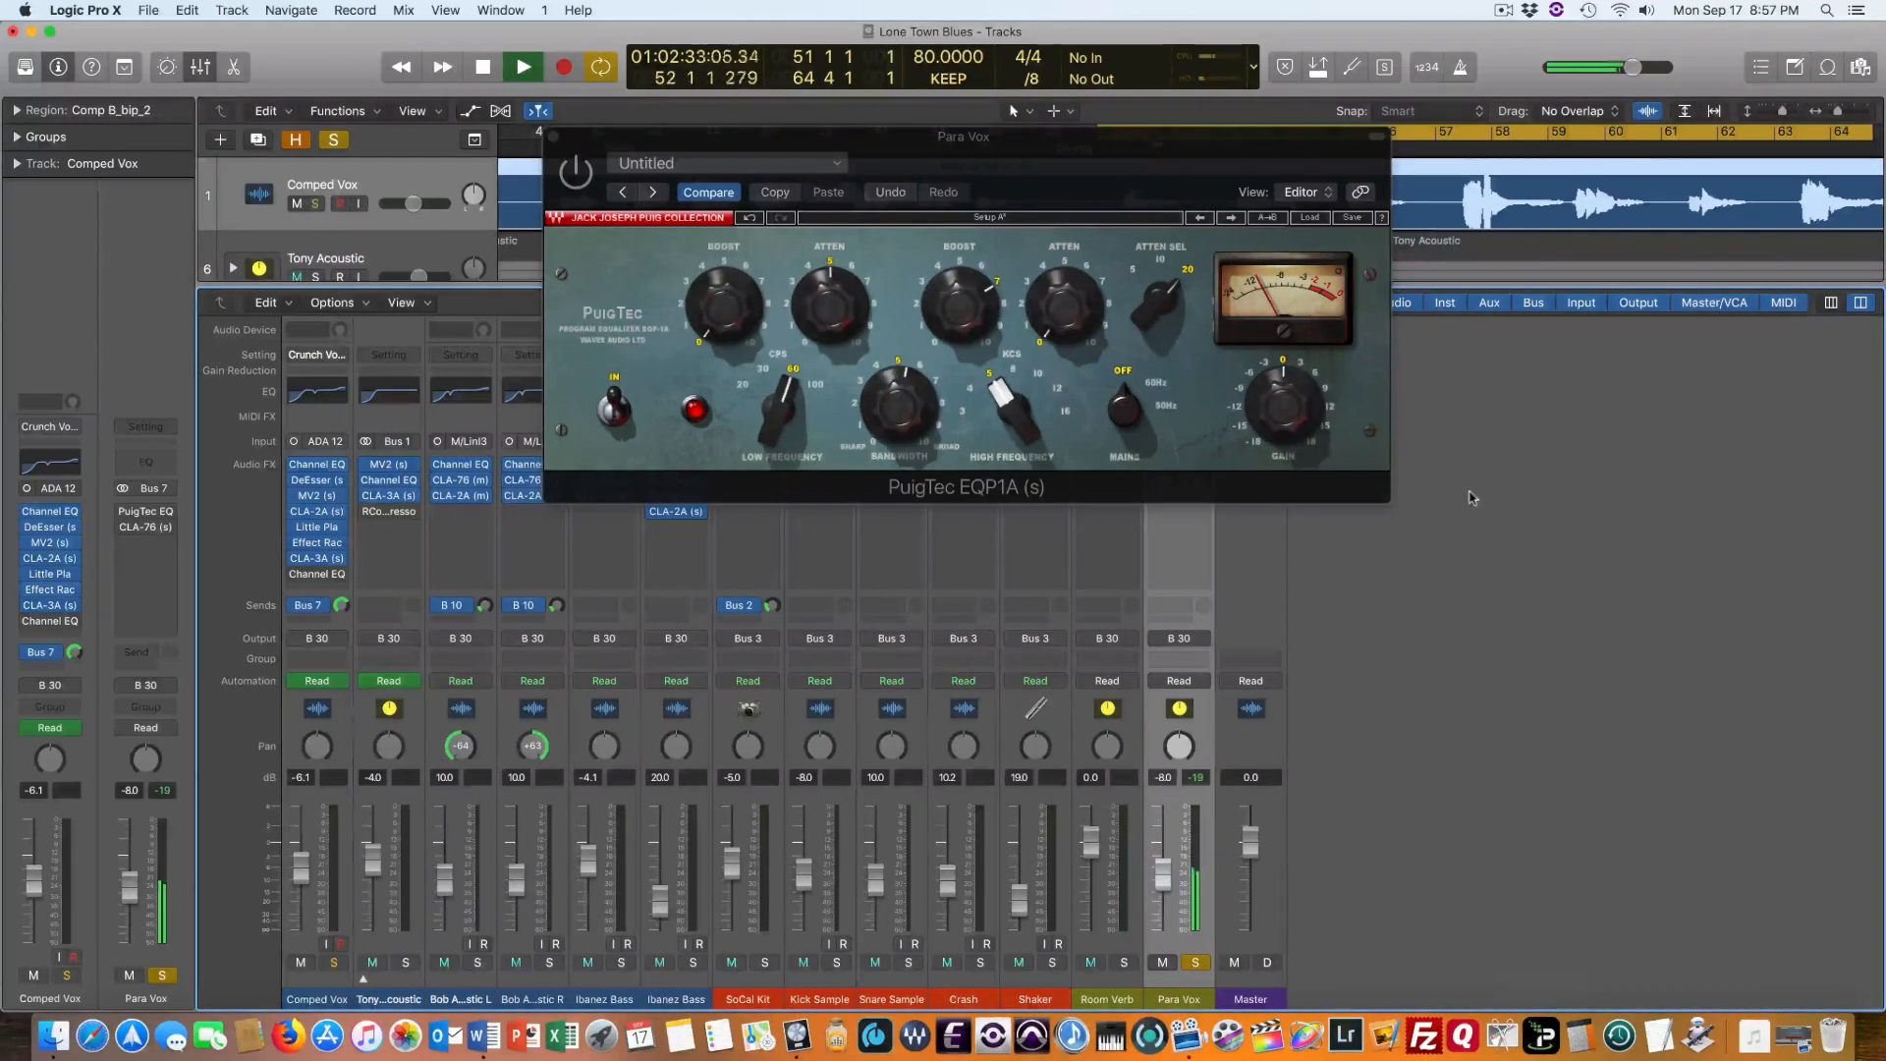
{"action": "key", "text": "space"}
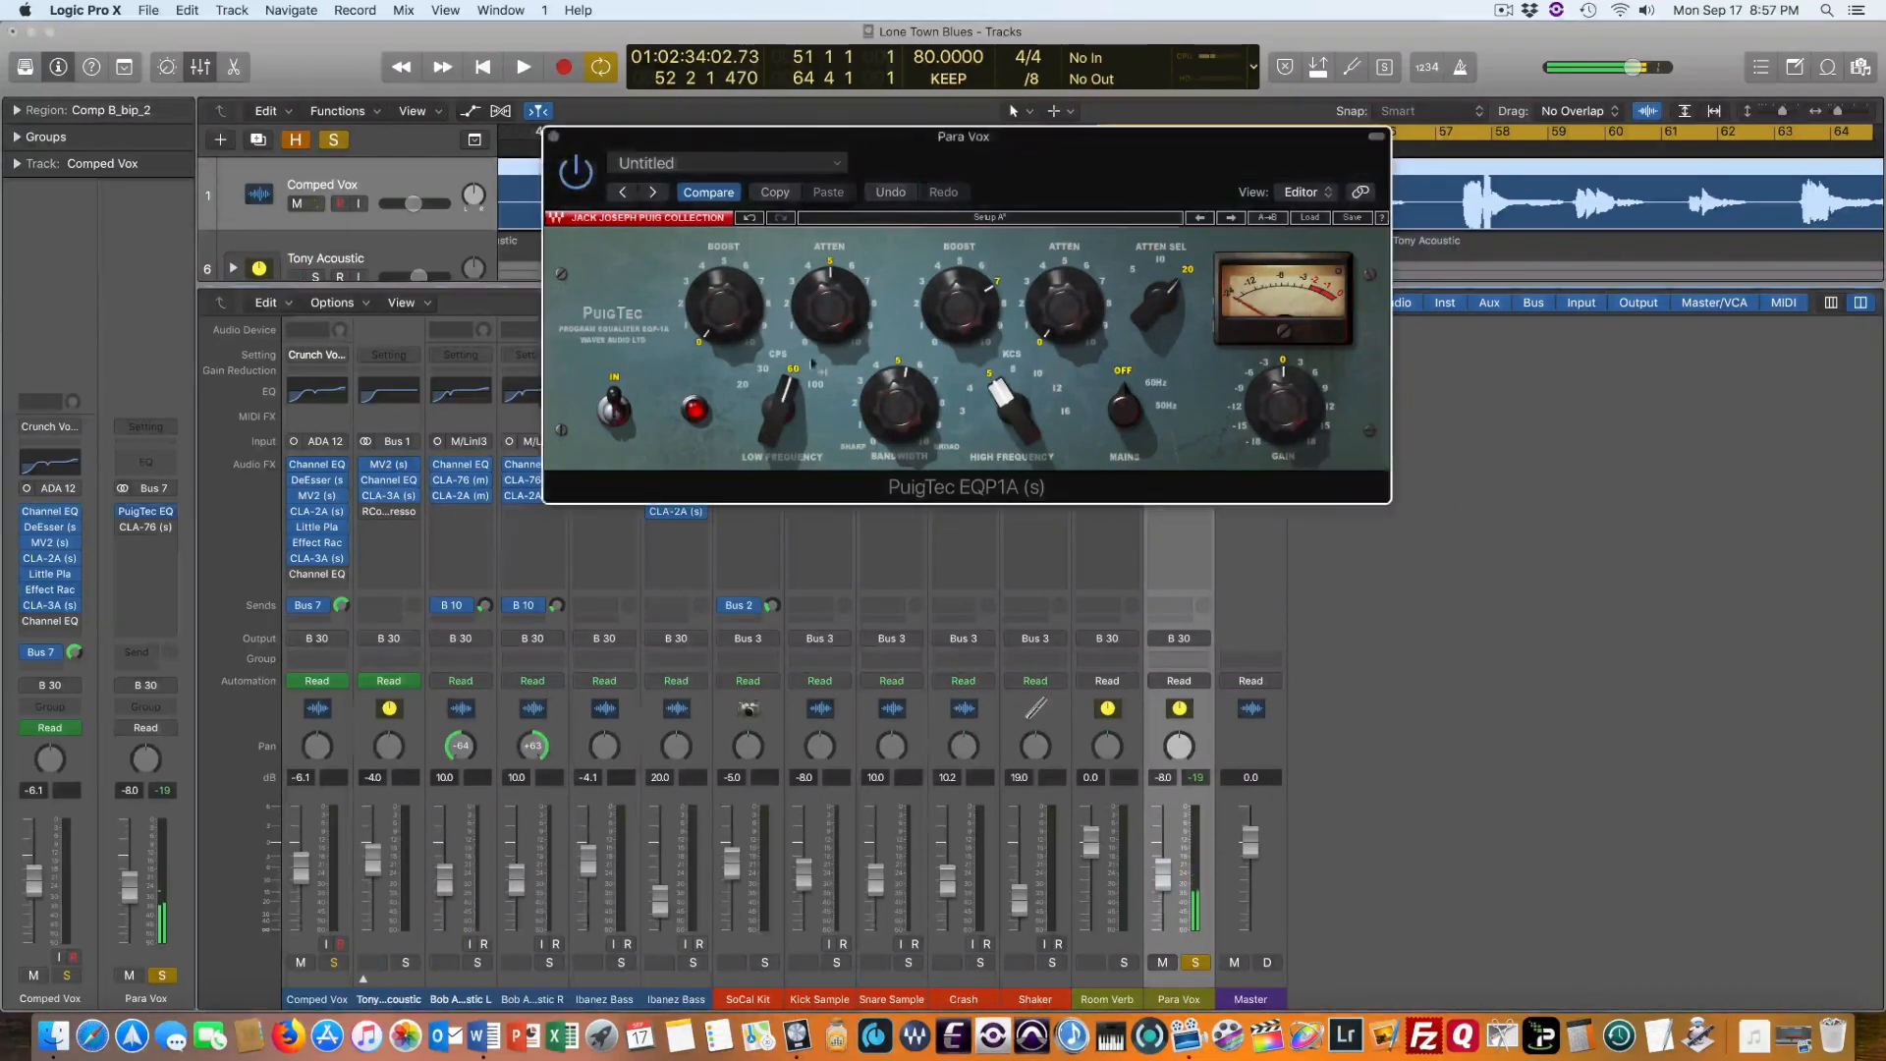
{"action": "key", "text": "space"}
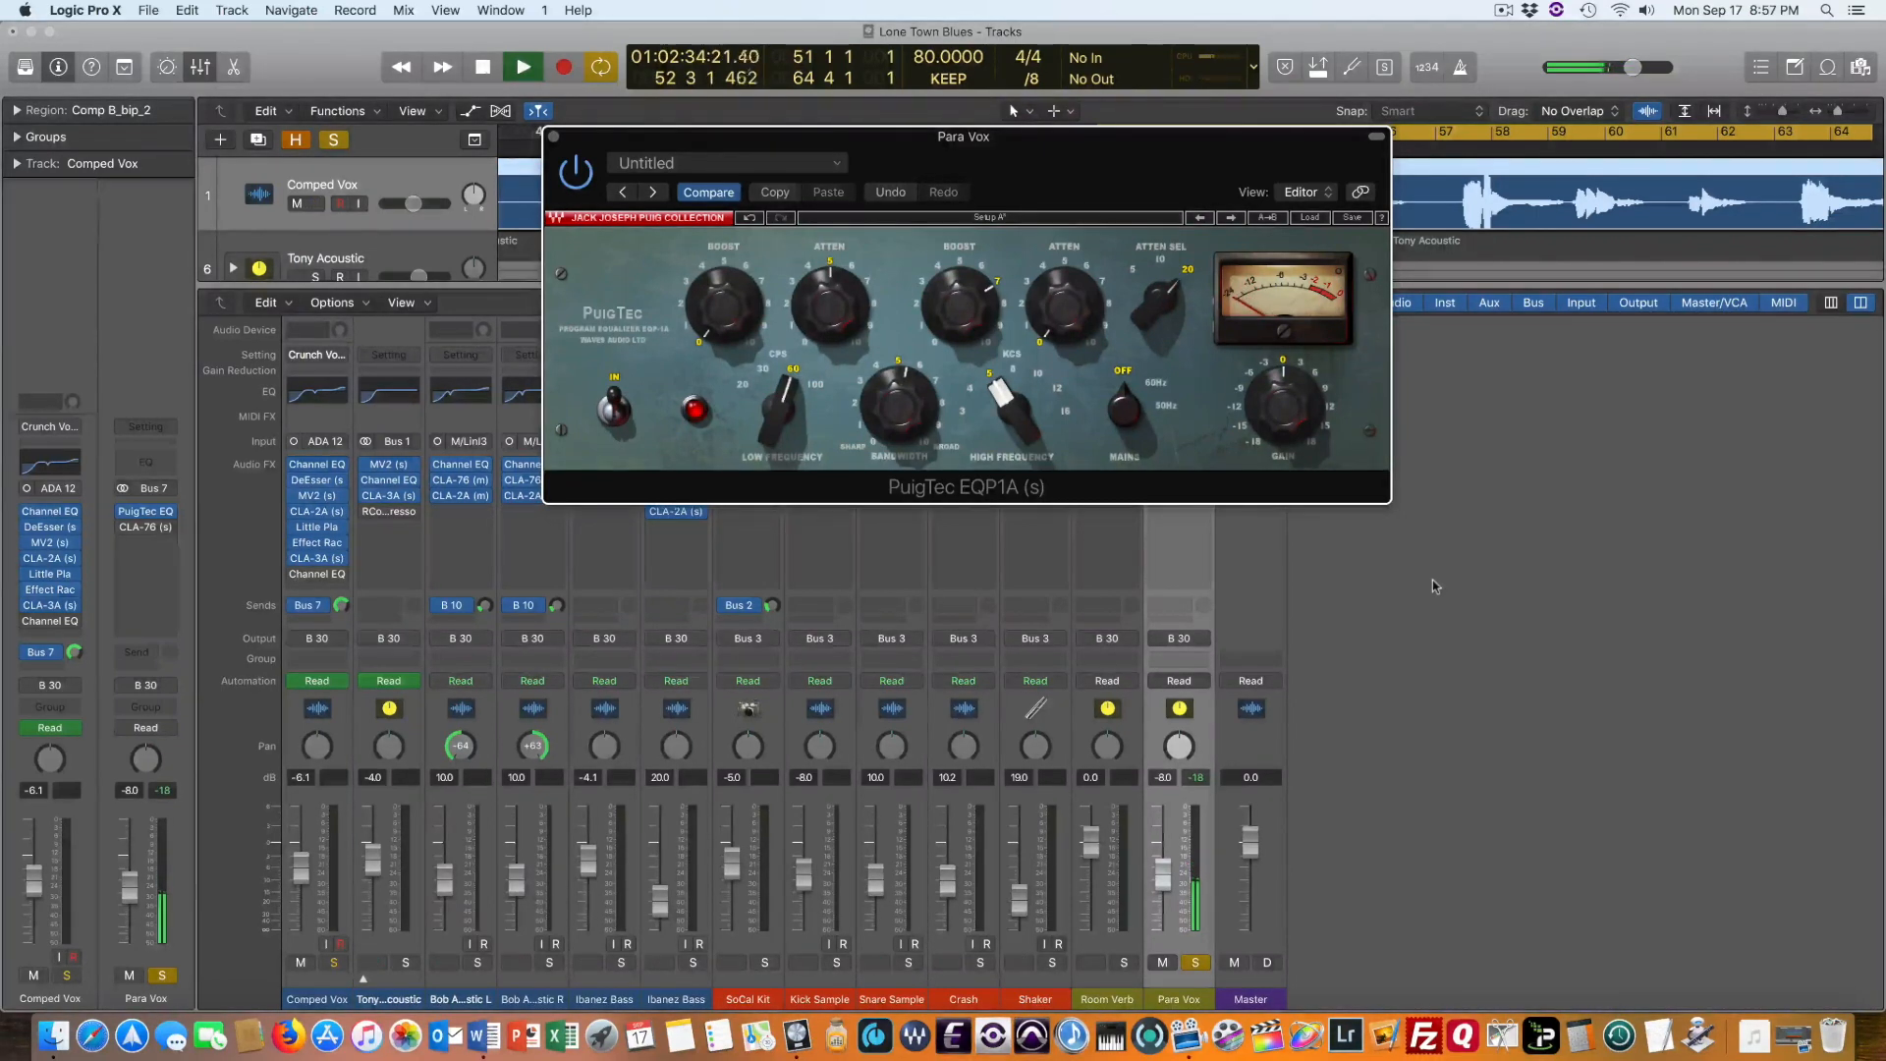
{"action": "key", "text": "space"}
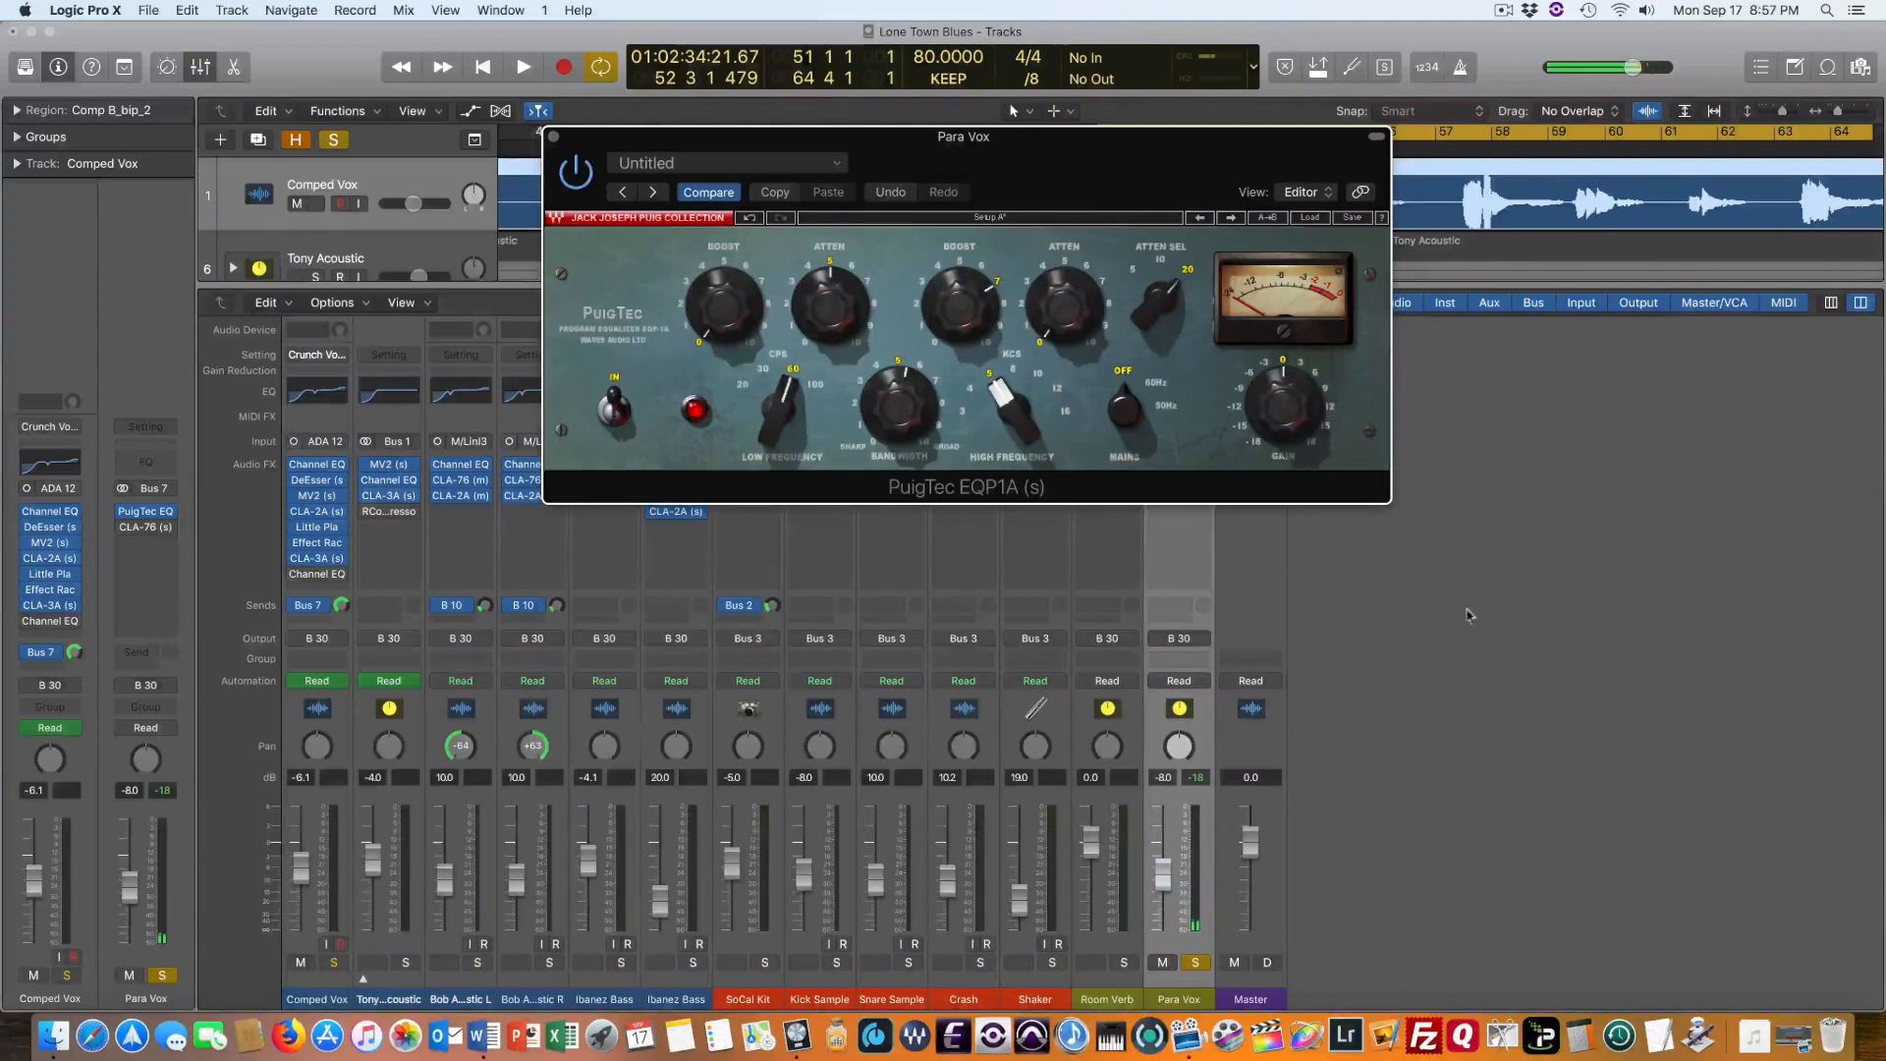
{"action": "left_click", "coordinate": [553, 138]}
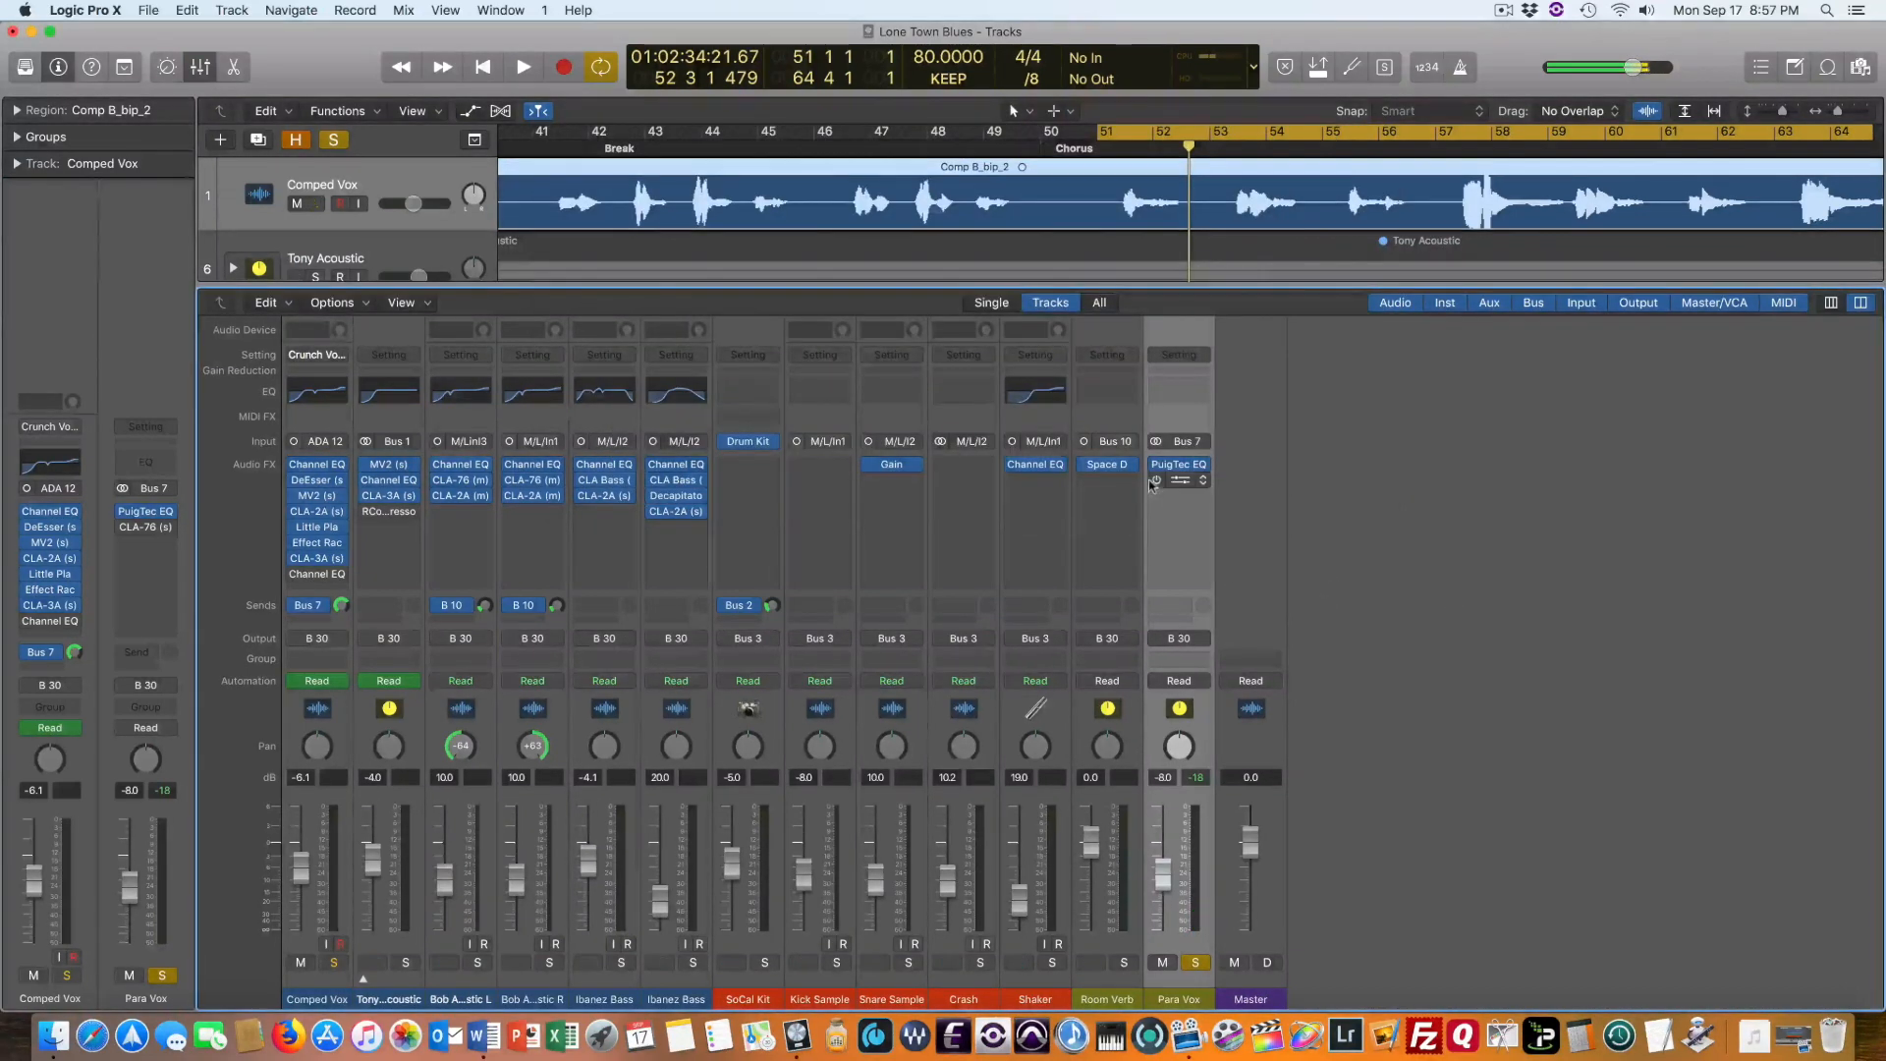
Open and switch on the CLA-76 compressor on Para Vox and play the passage through it
{"action": "left_click", "coordinate": [1179, 481]}
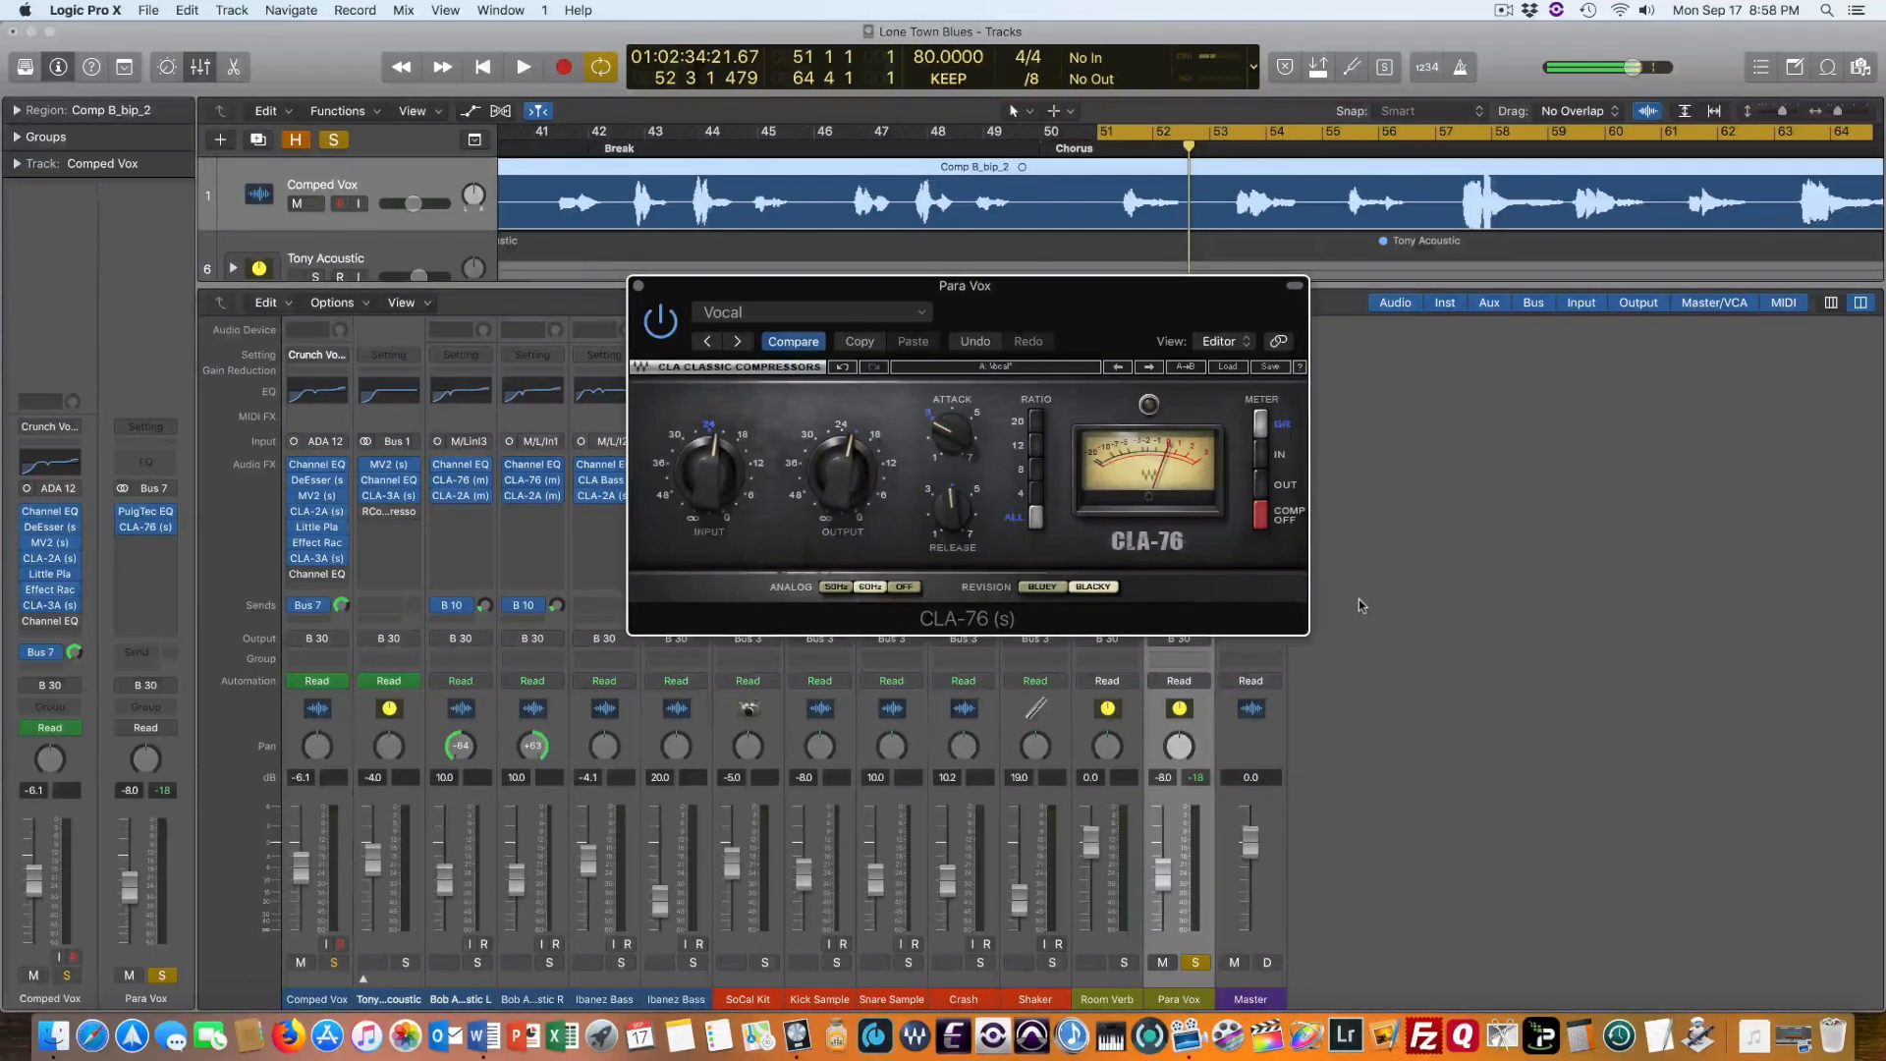
{"action": "key", "text": "space"}
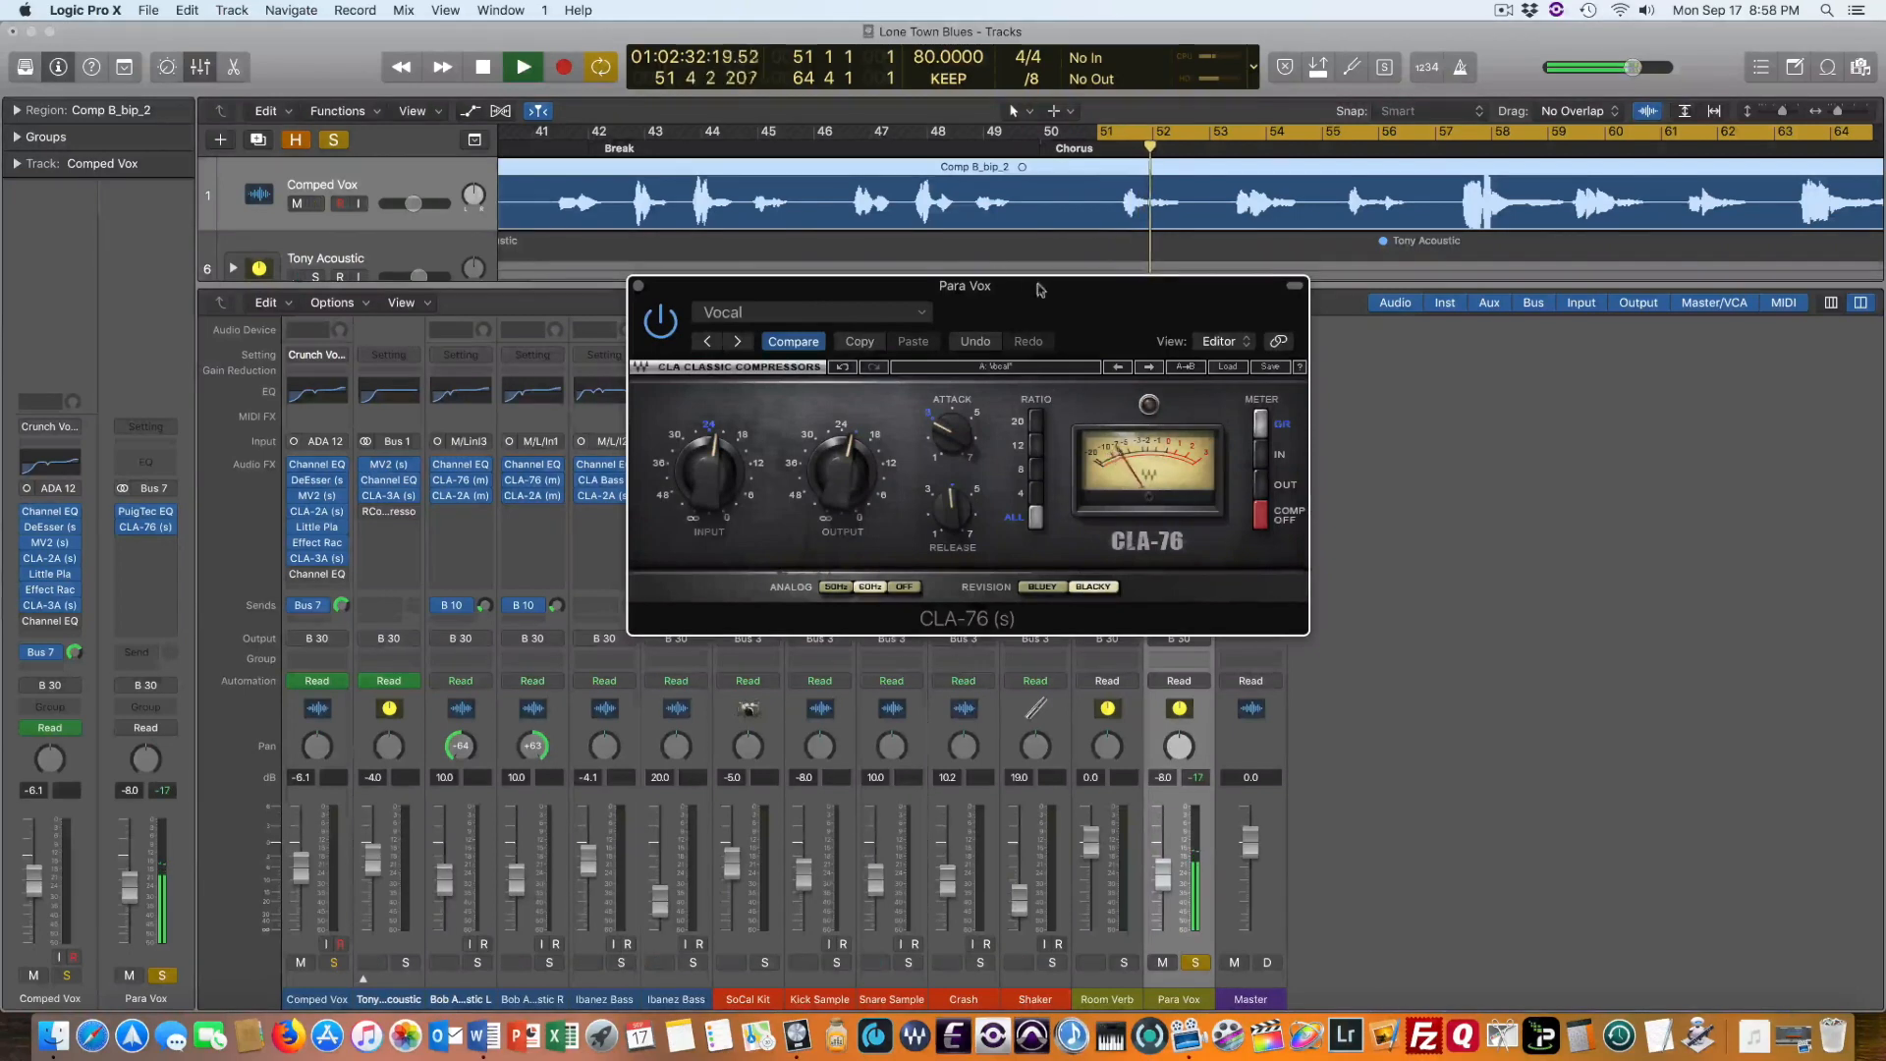
{"action": "key", "text": "space"}
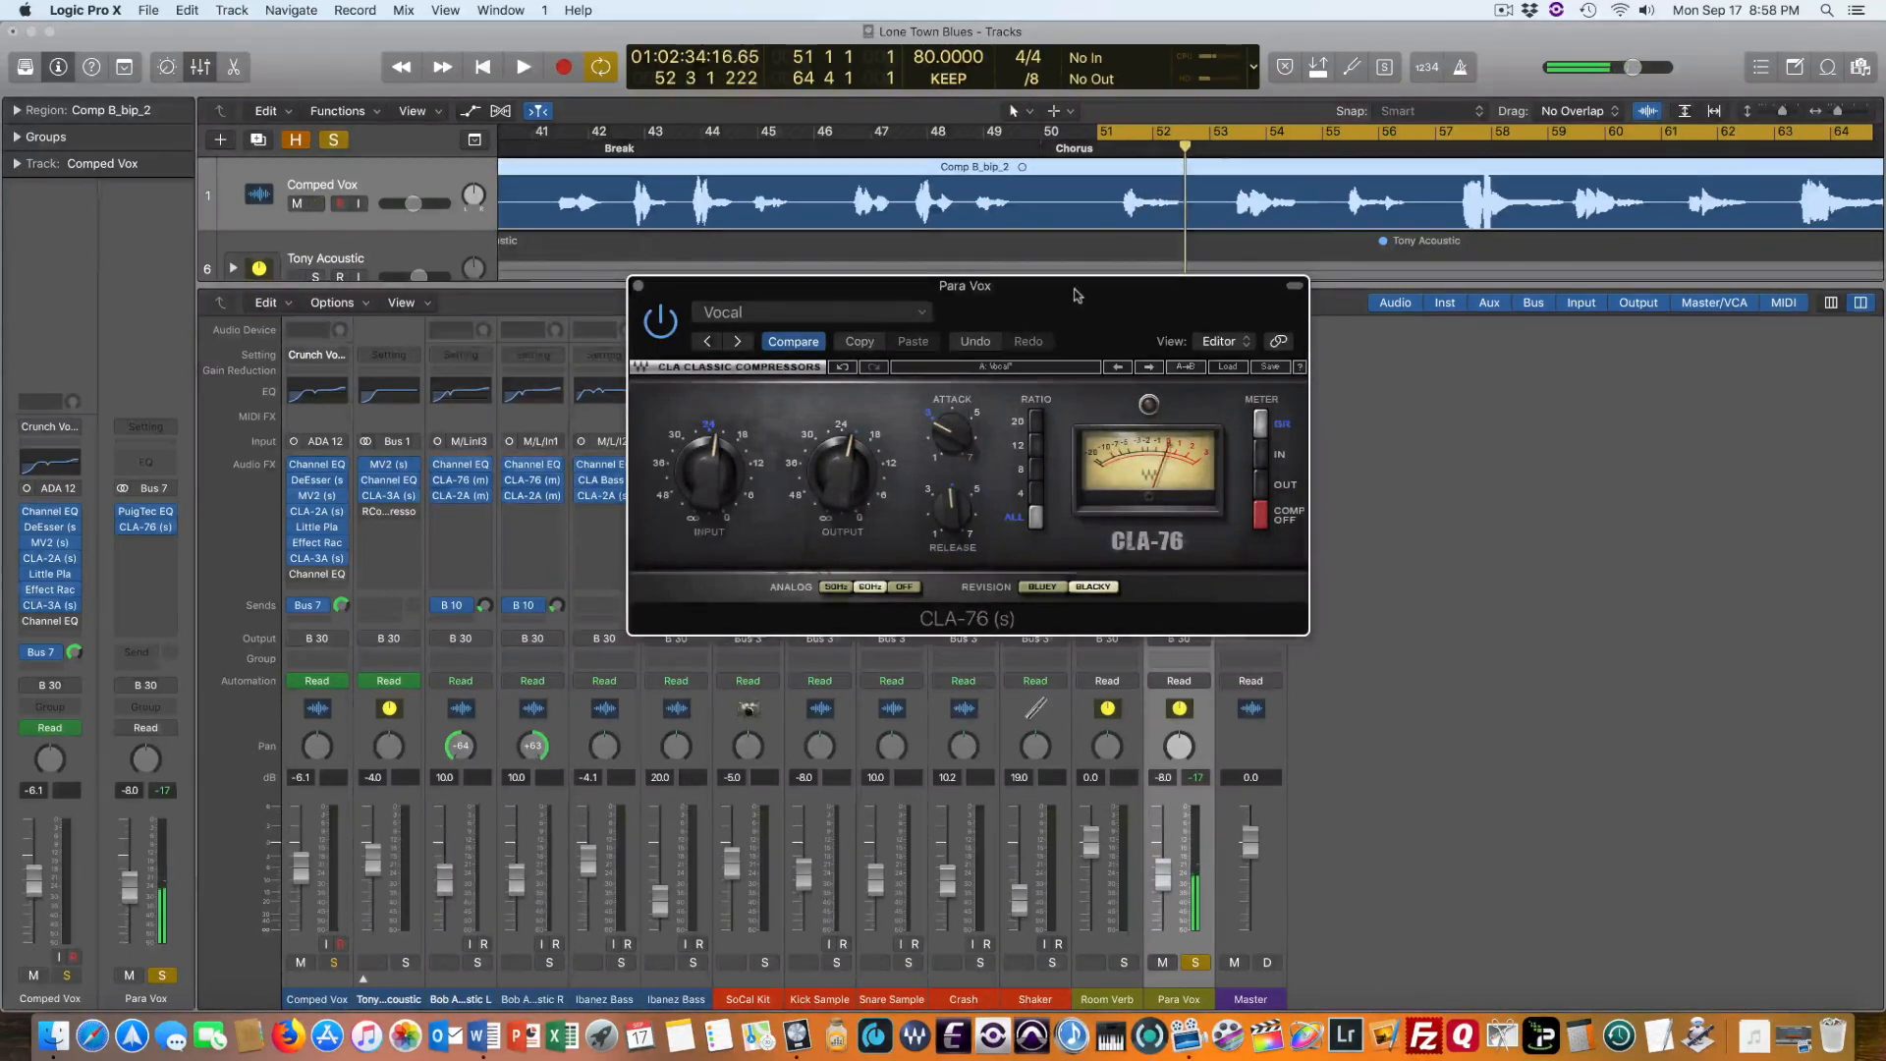
Compare the soloed Para Vox passage with both plug-ins bypassed and active, and close the CLA-76 window
{"action": "left_click_drag", "start_coordinate": [1077, 294], "coordinate": [701, 90]}
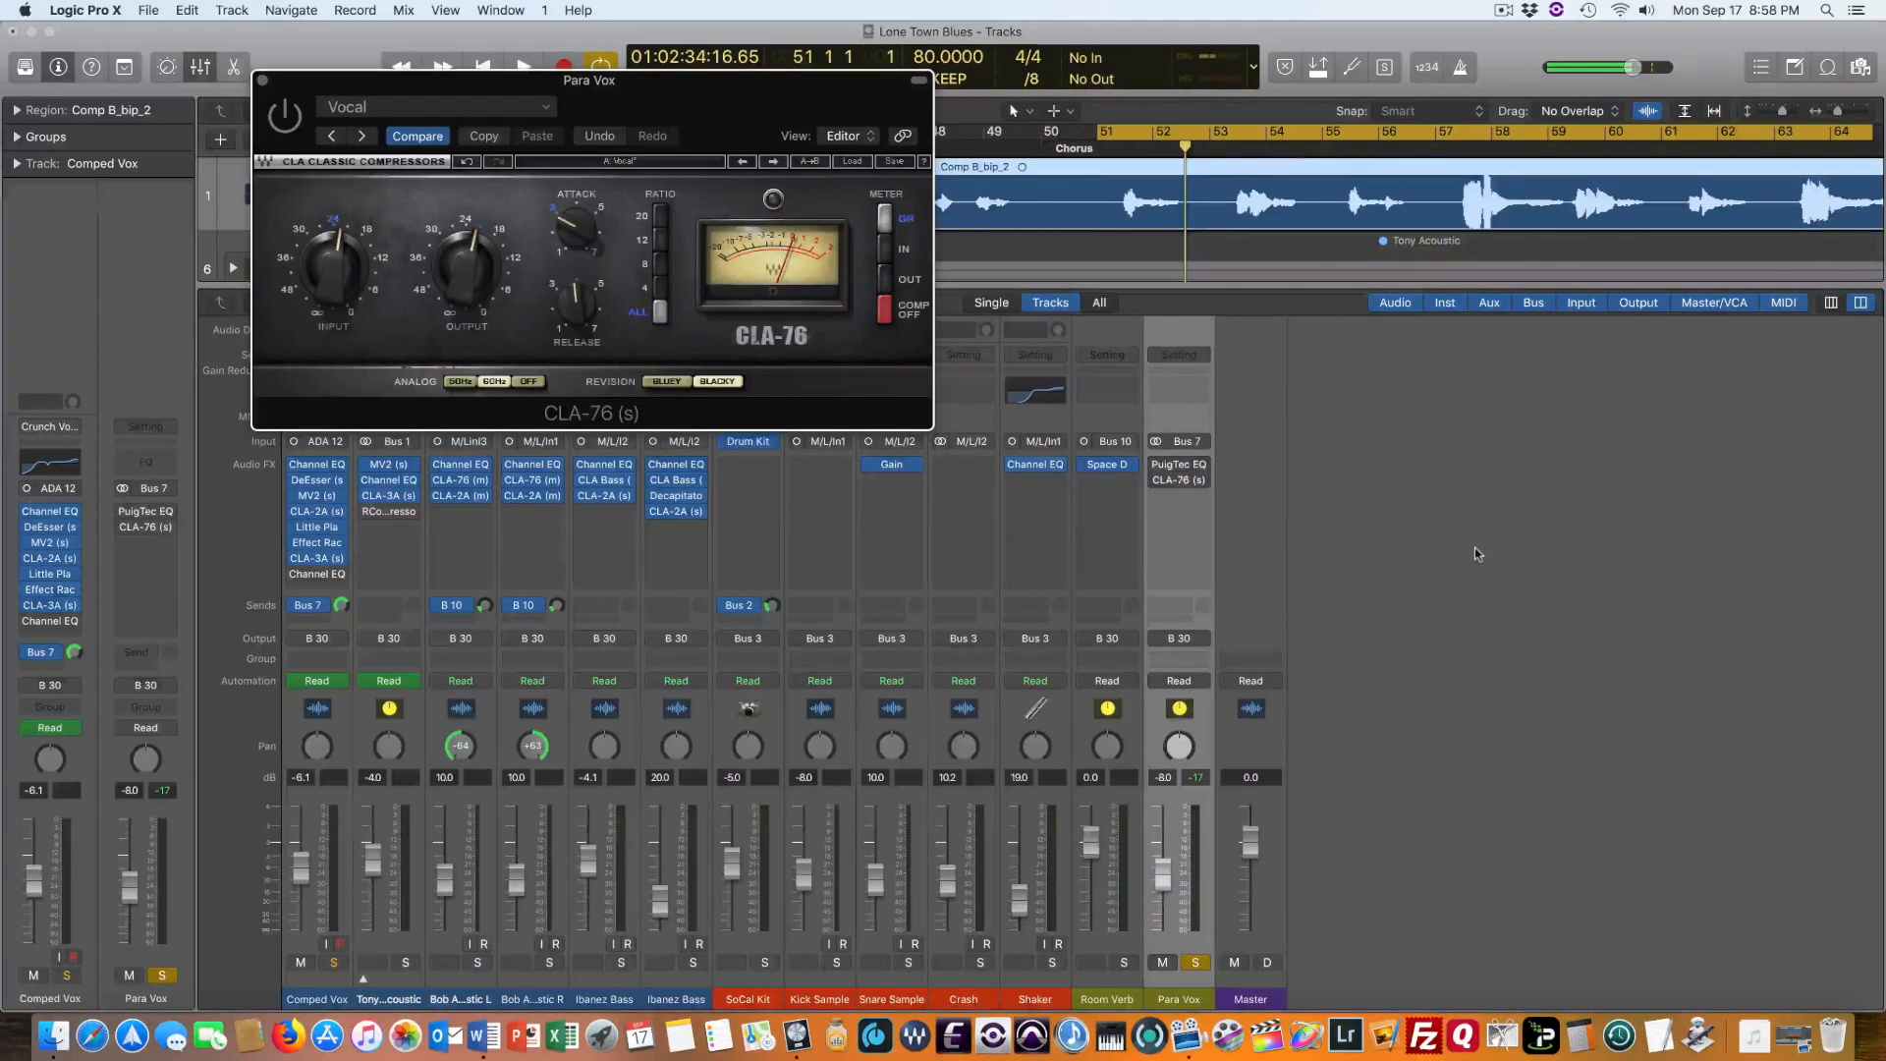
{"action": "key", "text": "space"}
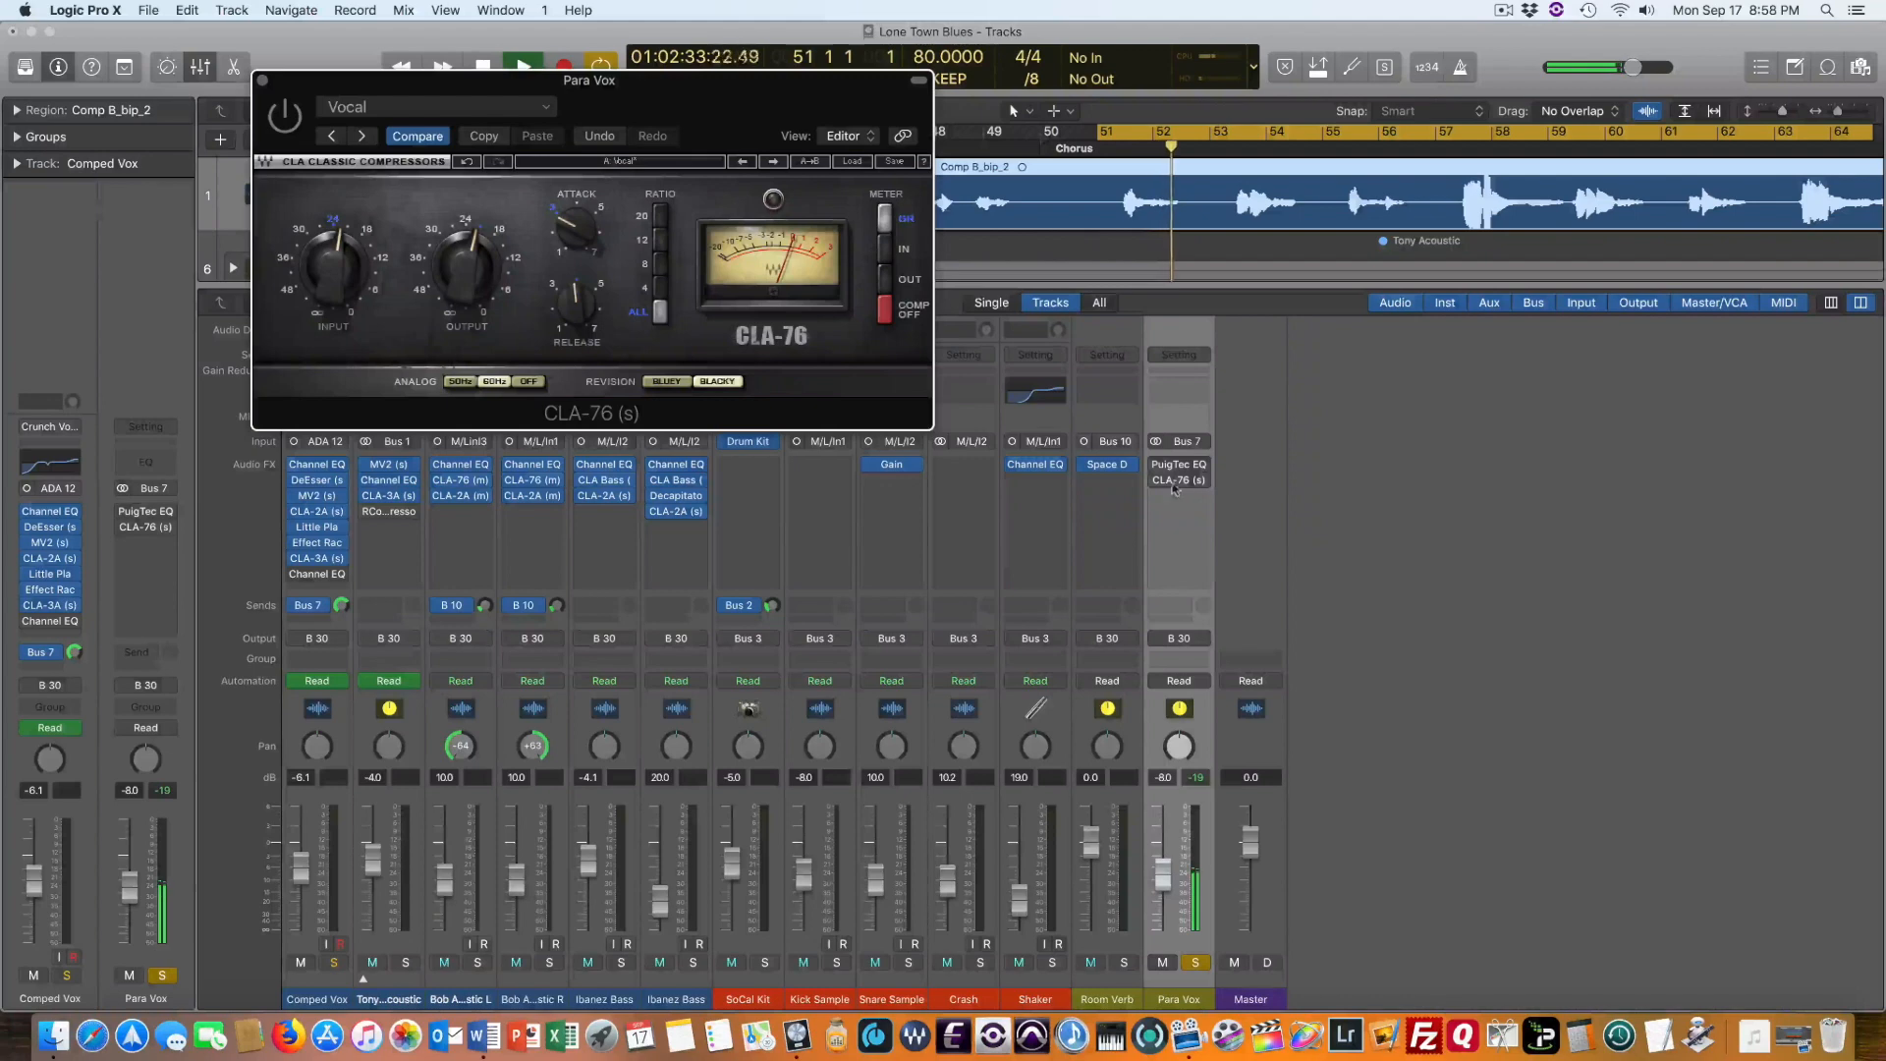
{"action": "key", "text": "space"}
{"action": "key", "text": "space"}
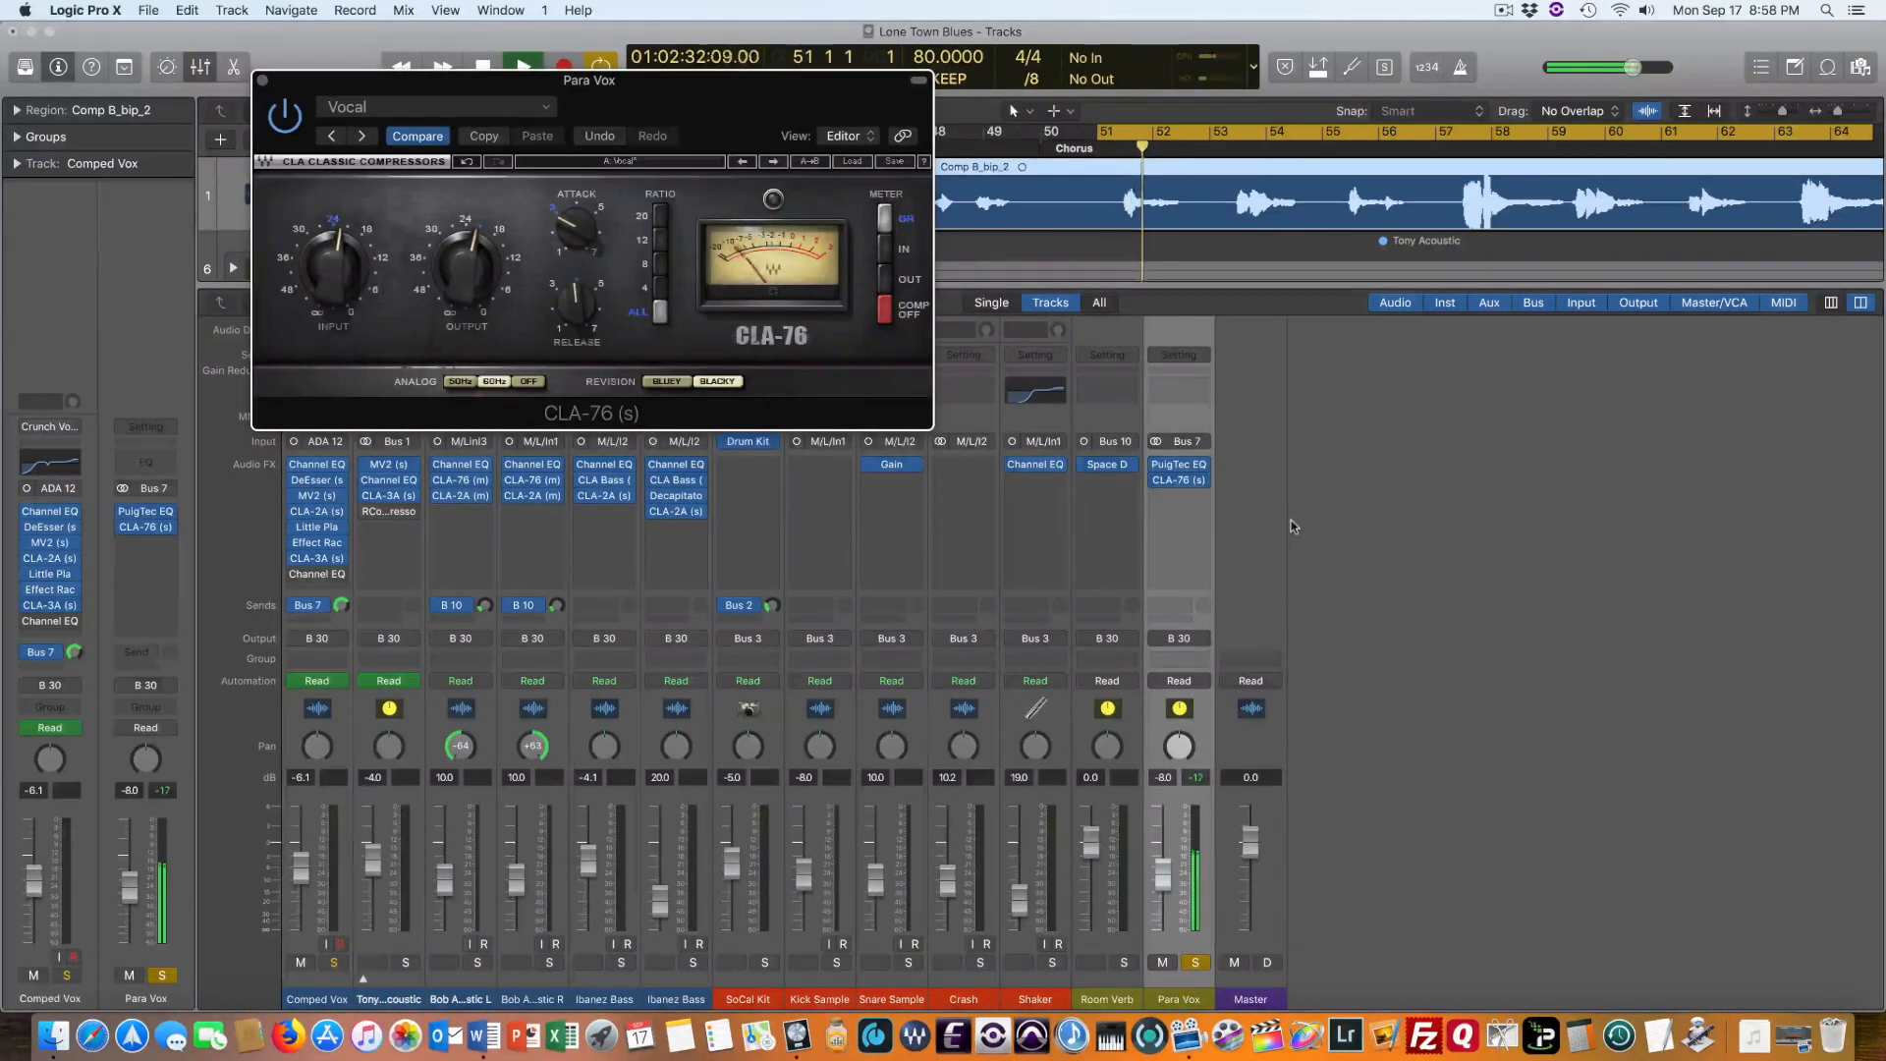
{"action": "key", "text": "space"}
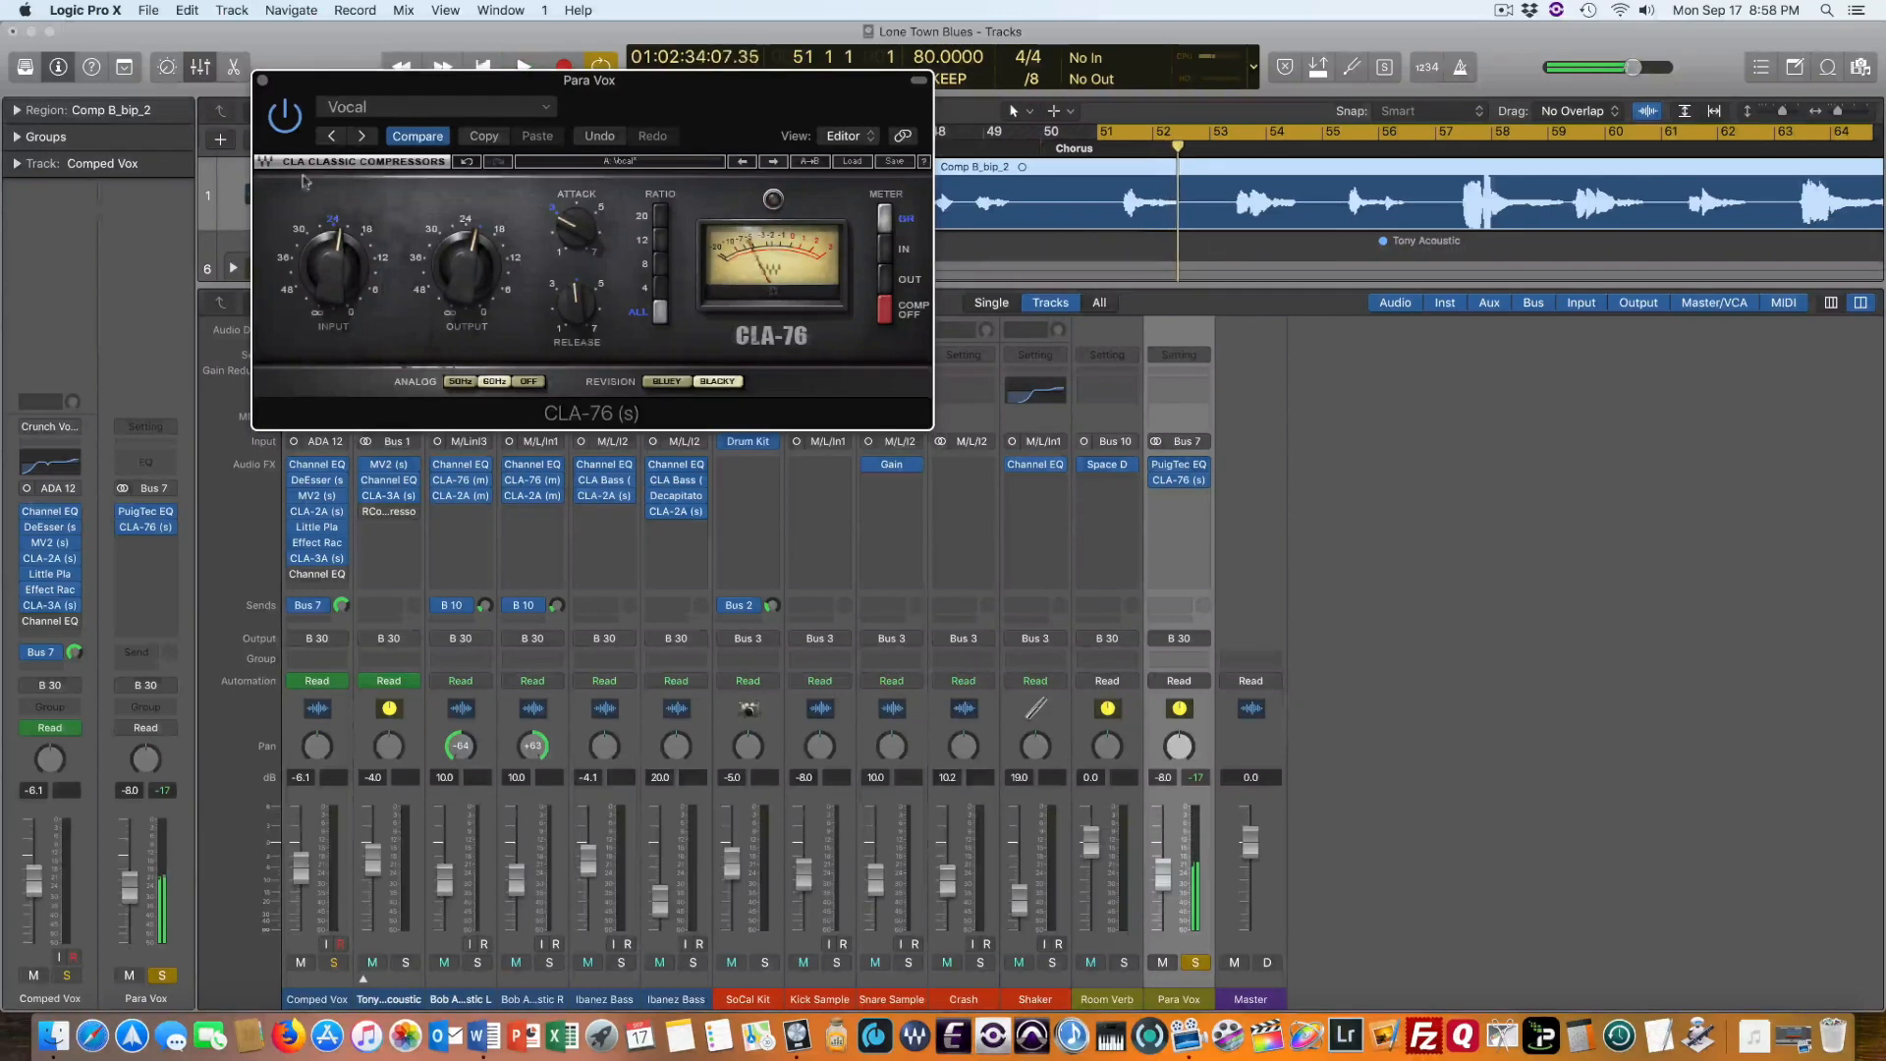
{"action": "left_click", "coordinate": [262, 83]}
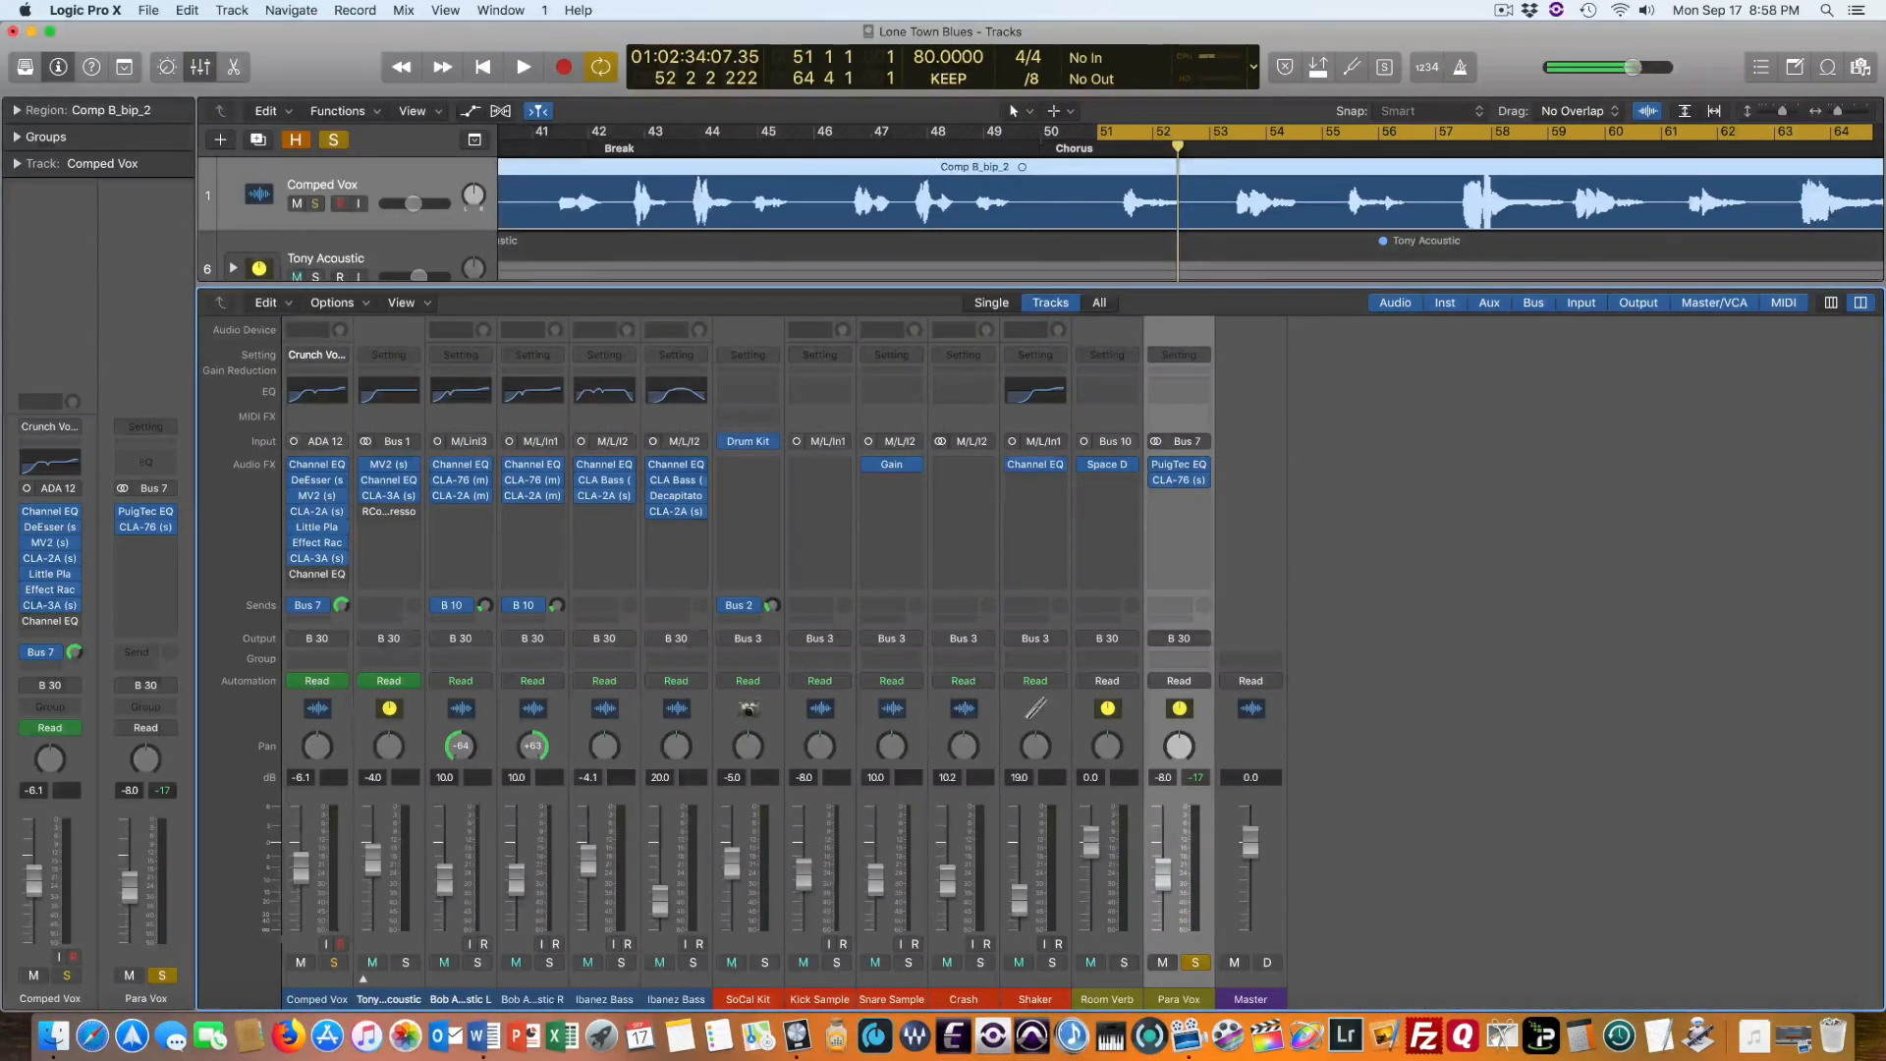
Unsolo Para Vox and compare the full mix with that channel active and muted, leaving it unmuted
{"action": "left_click", "coordinate": [1195, 963]}
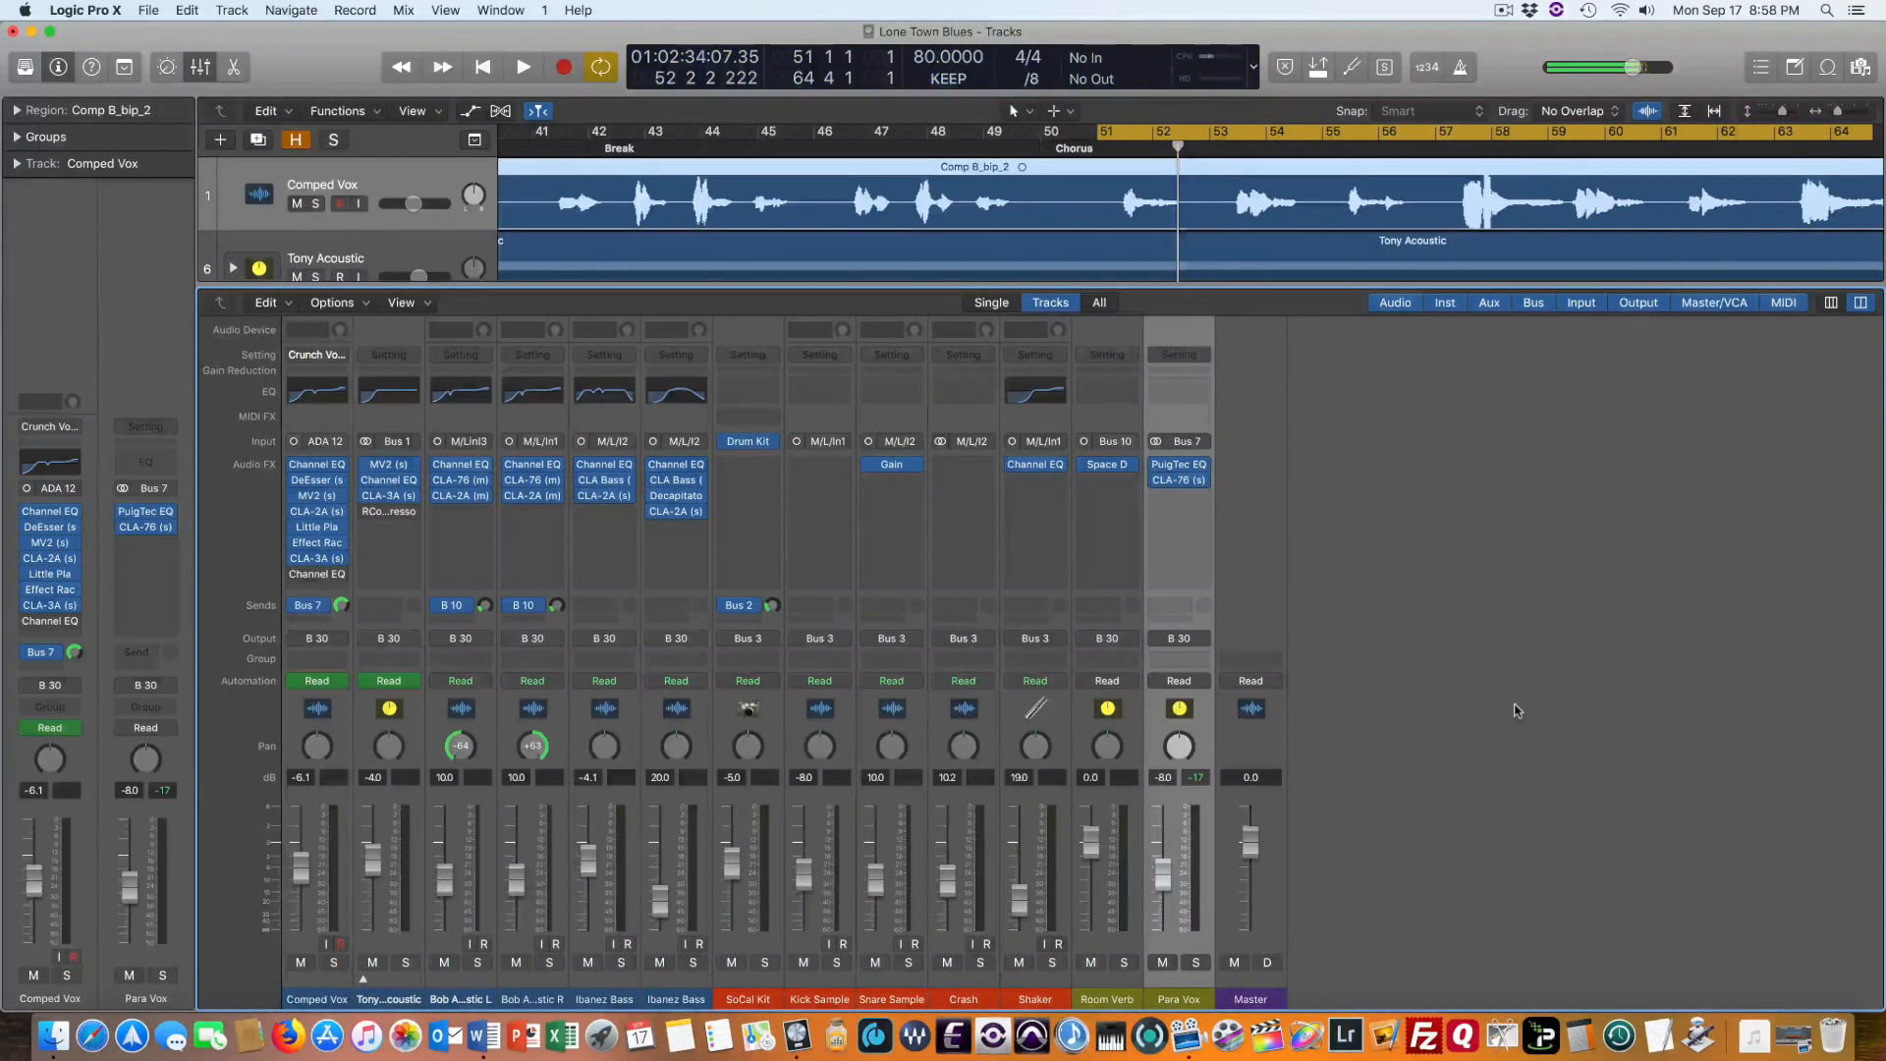
{"action": "key", "text": "space"}
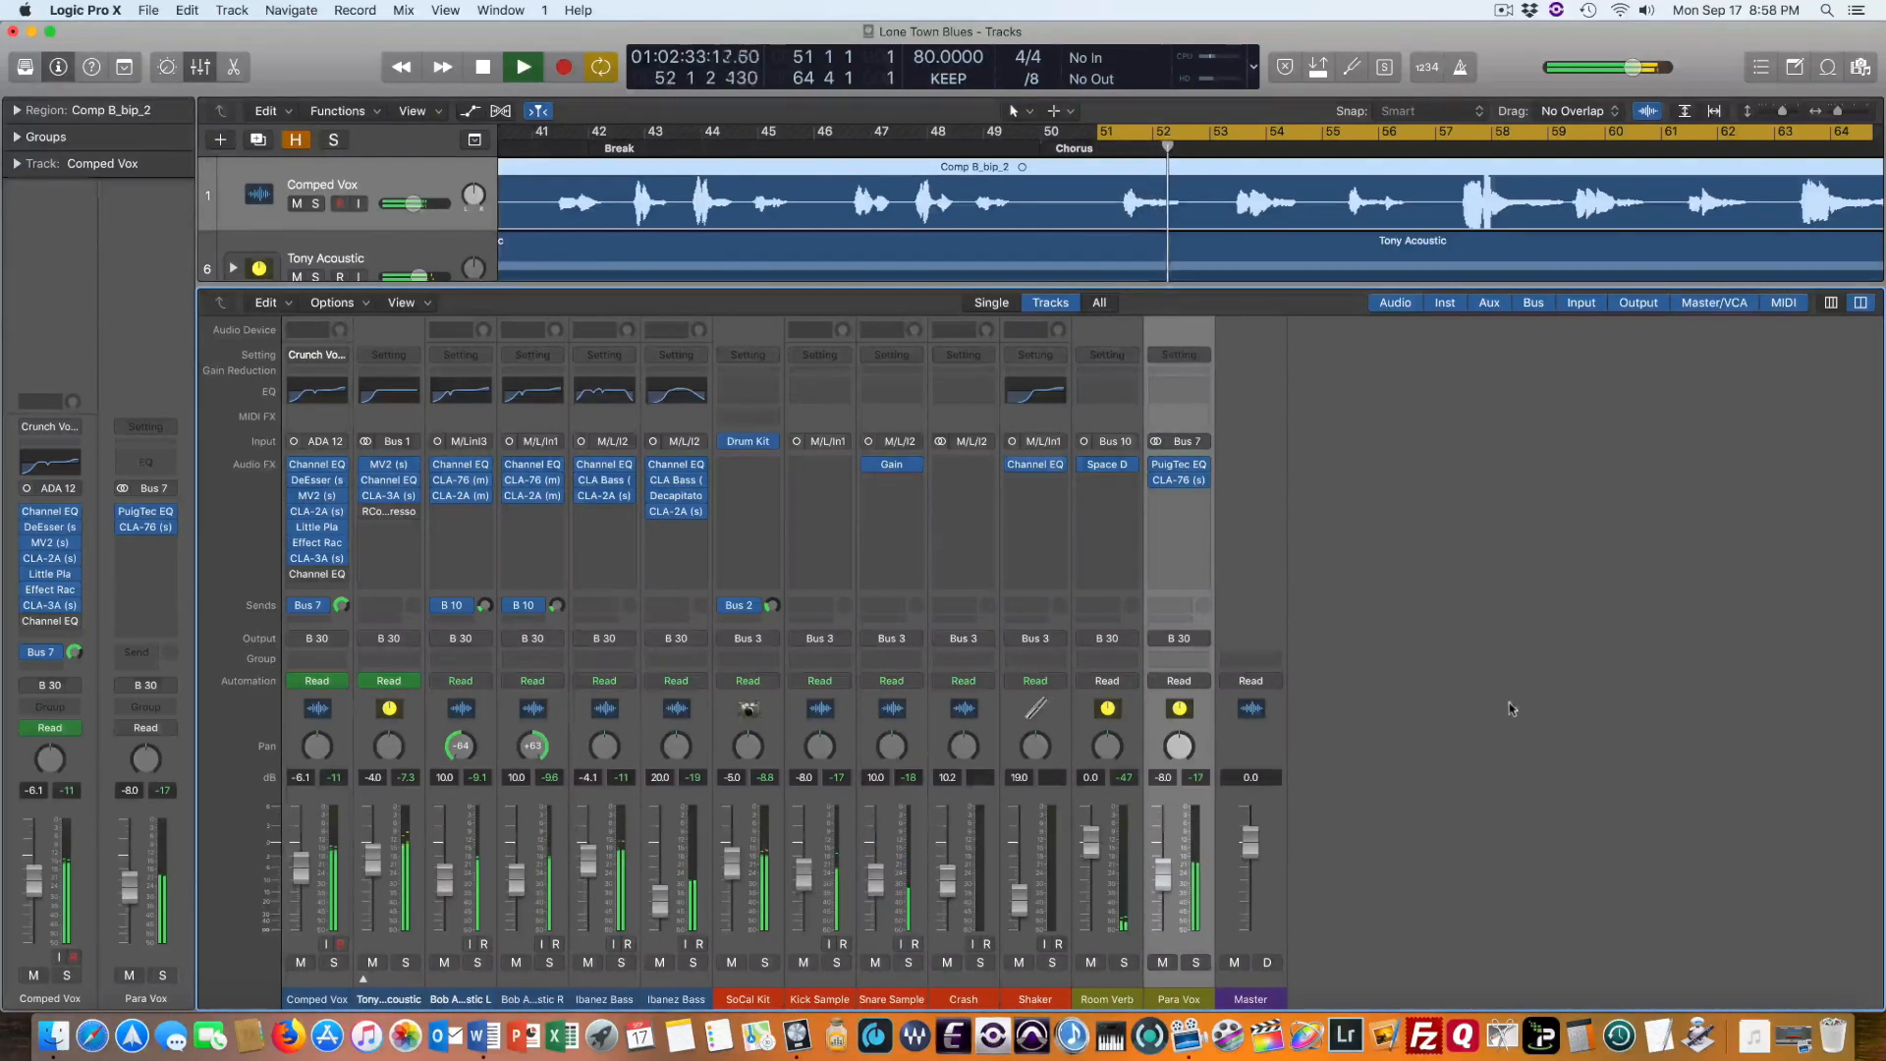
{"action": "mouse_move", "coordinate": [1152, 466]}
{"action": "key", "text": "space"}
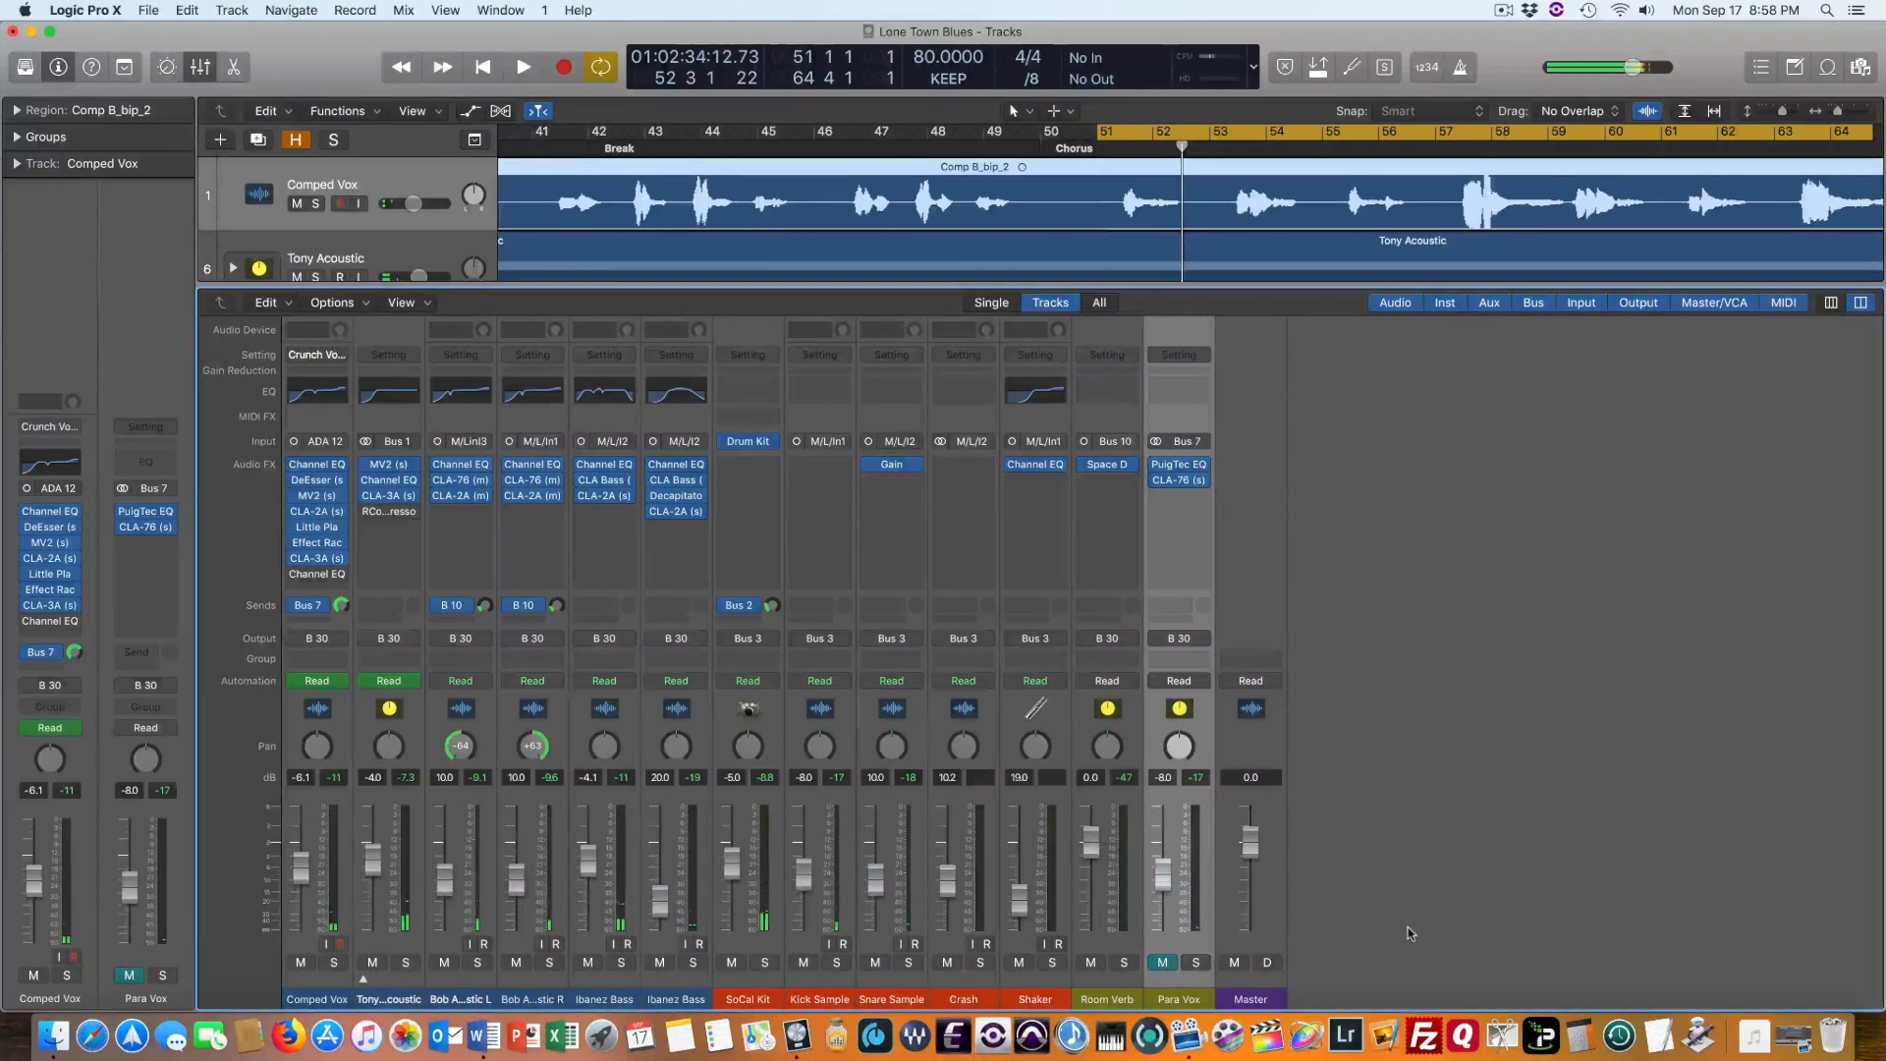
{"action": "key", "text": "space"}
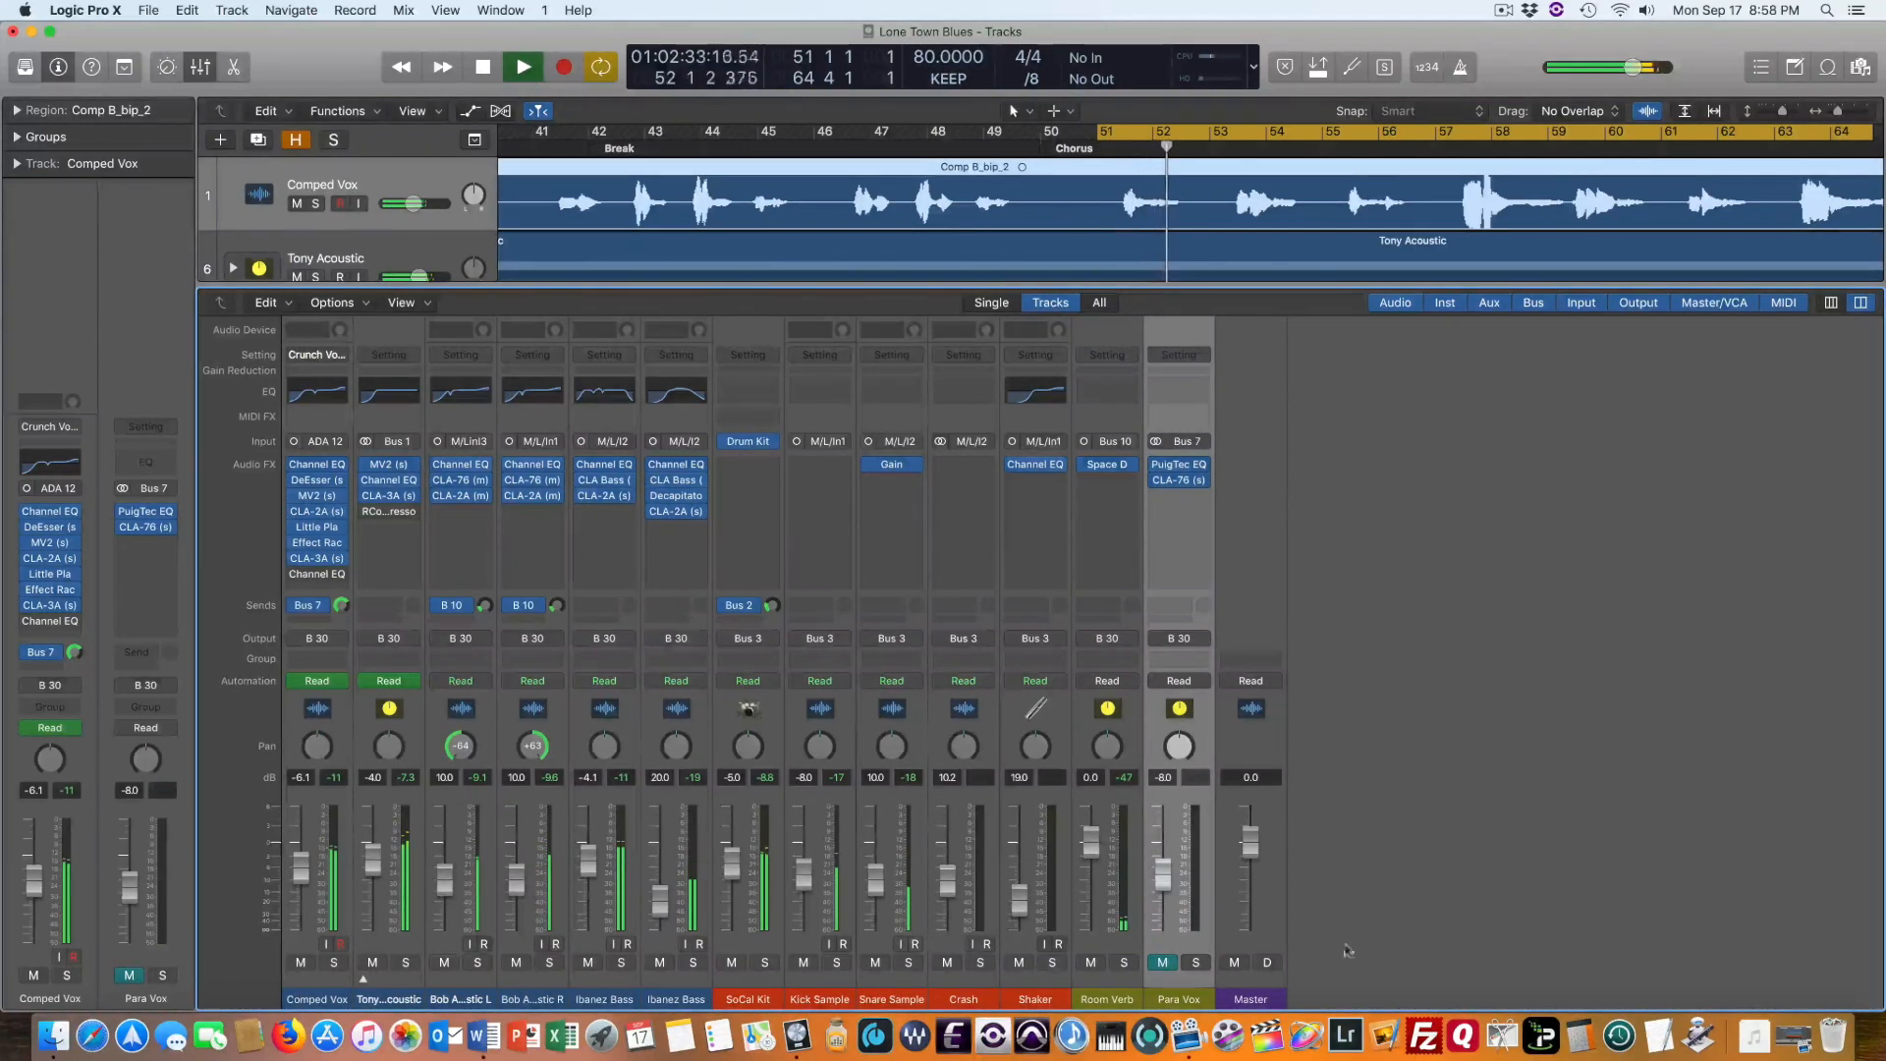
{"action": "key", "text": "space"}
{"action": "left_click", "coordinate": [1161, 963]}
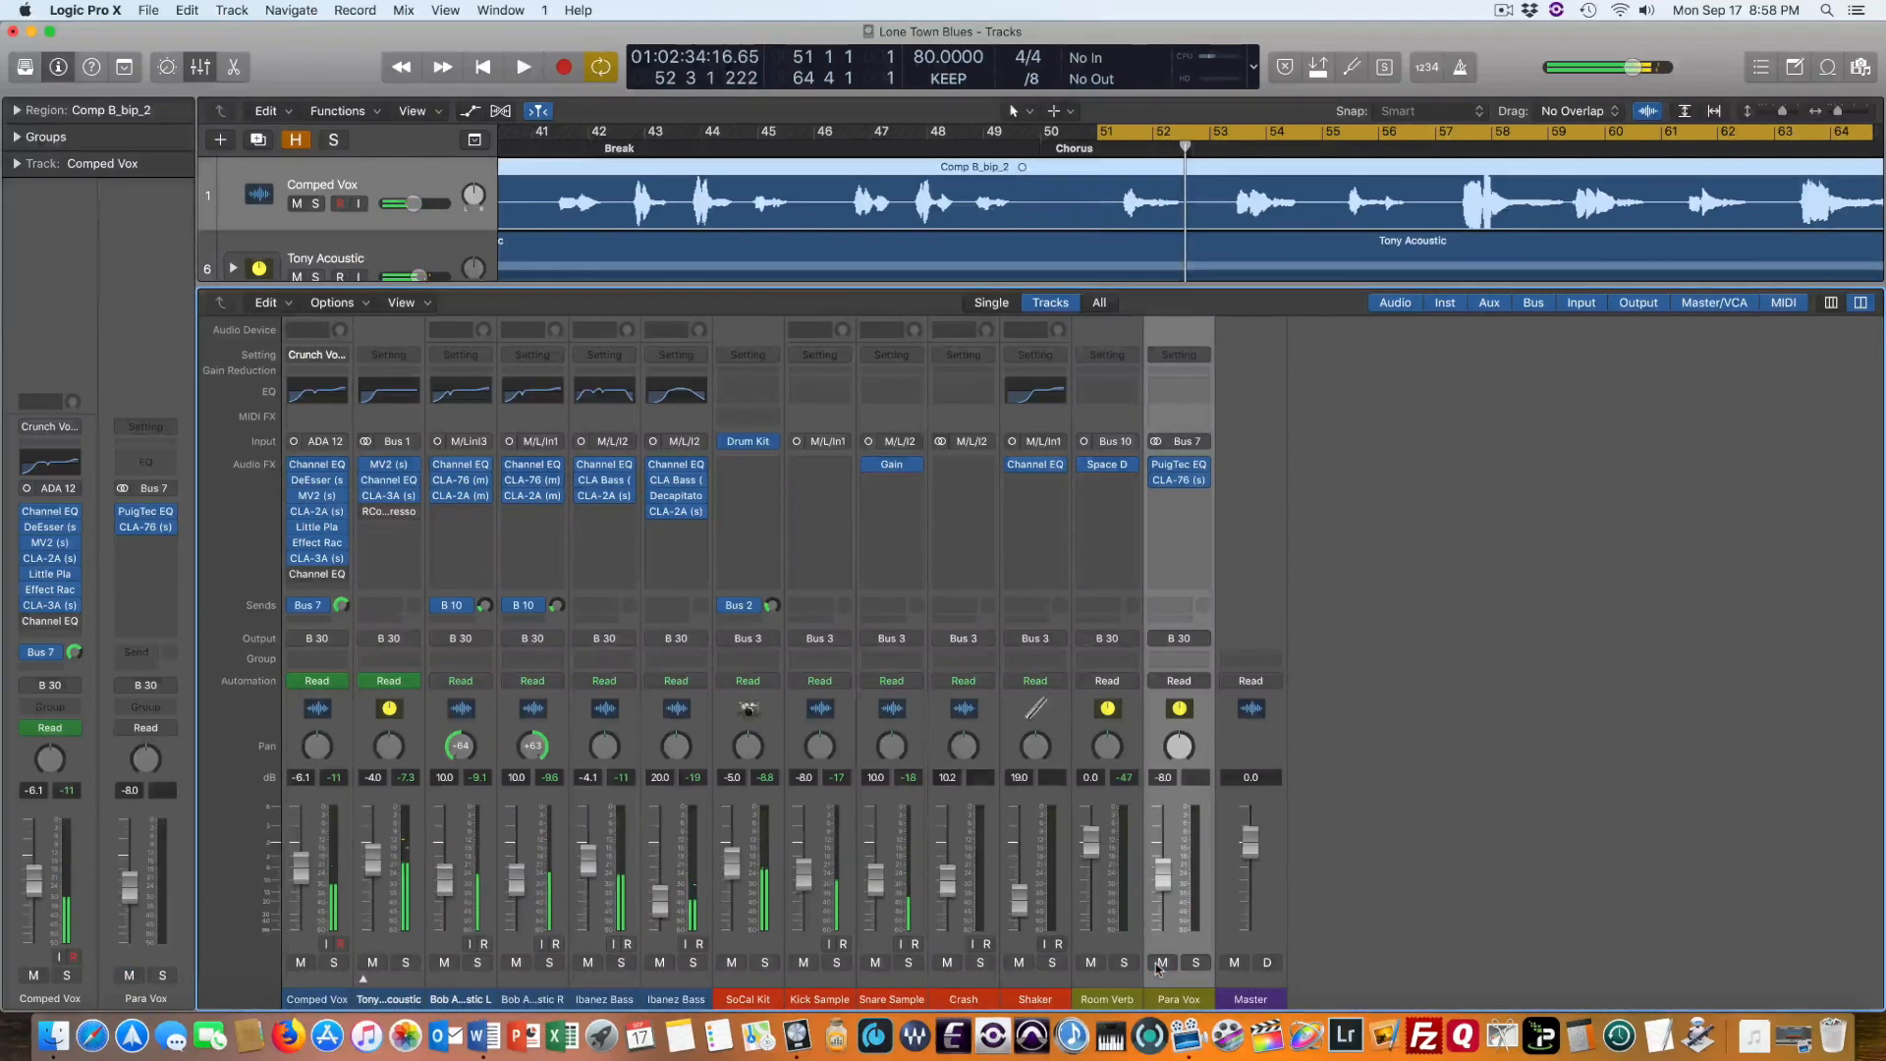
Play the full mix passage with the Para Vox channel unmuted
{"action": "key", "text": "space"}
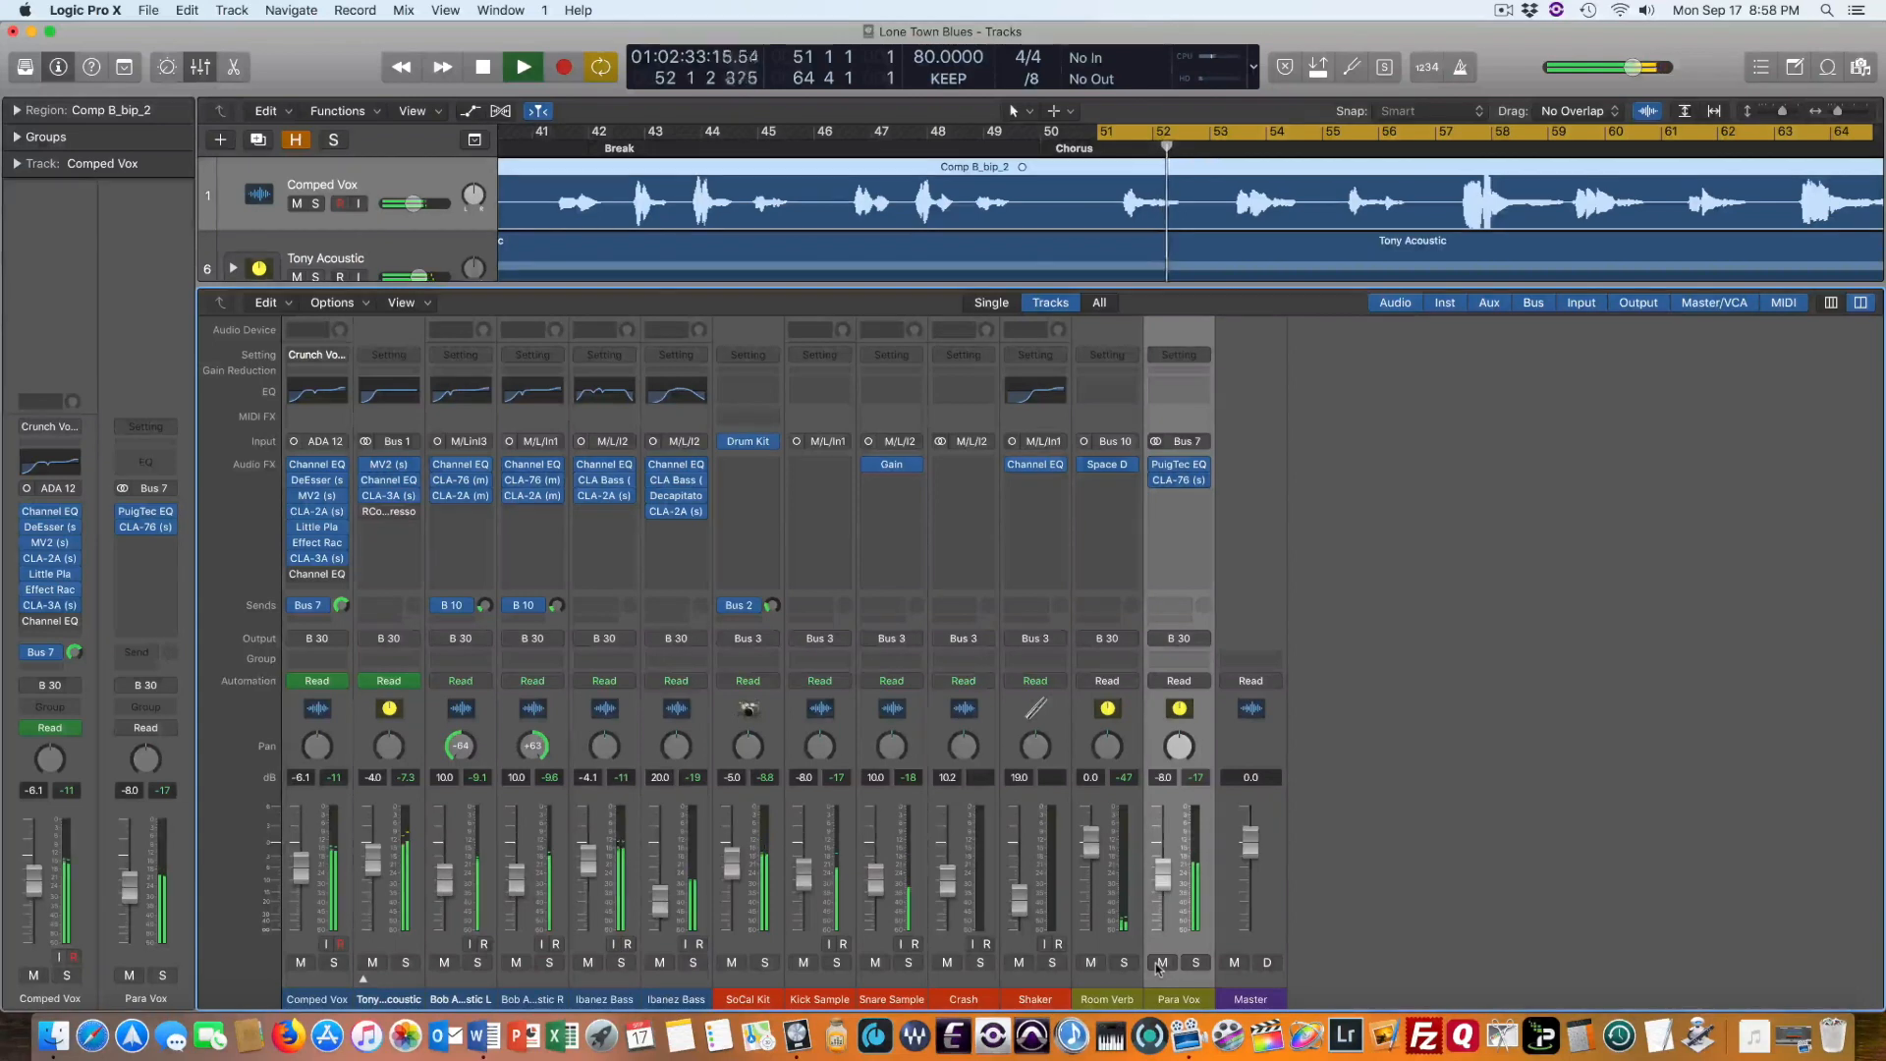
{"action": "key", "text": "space"}
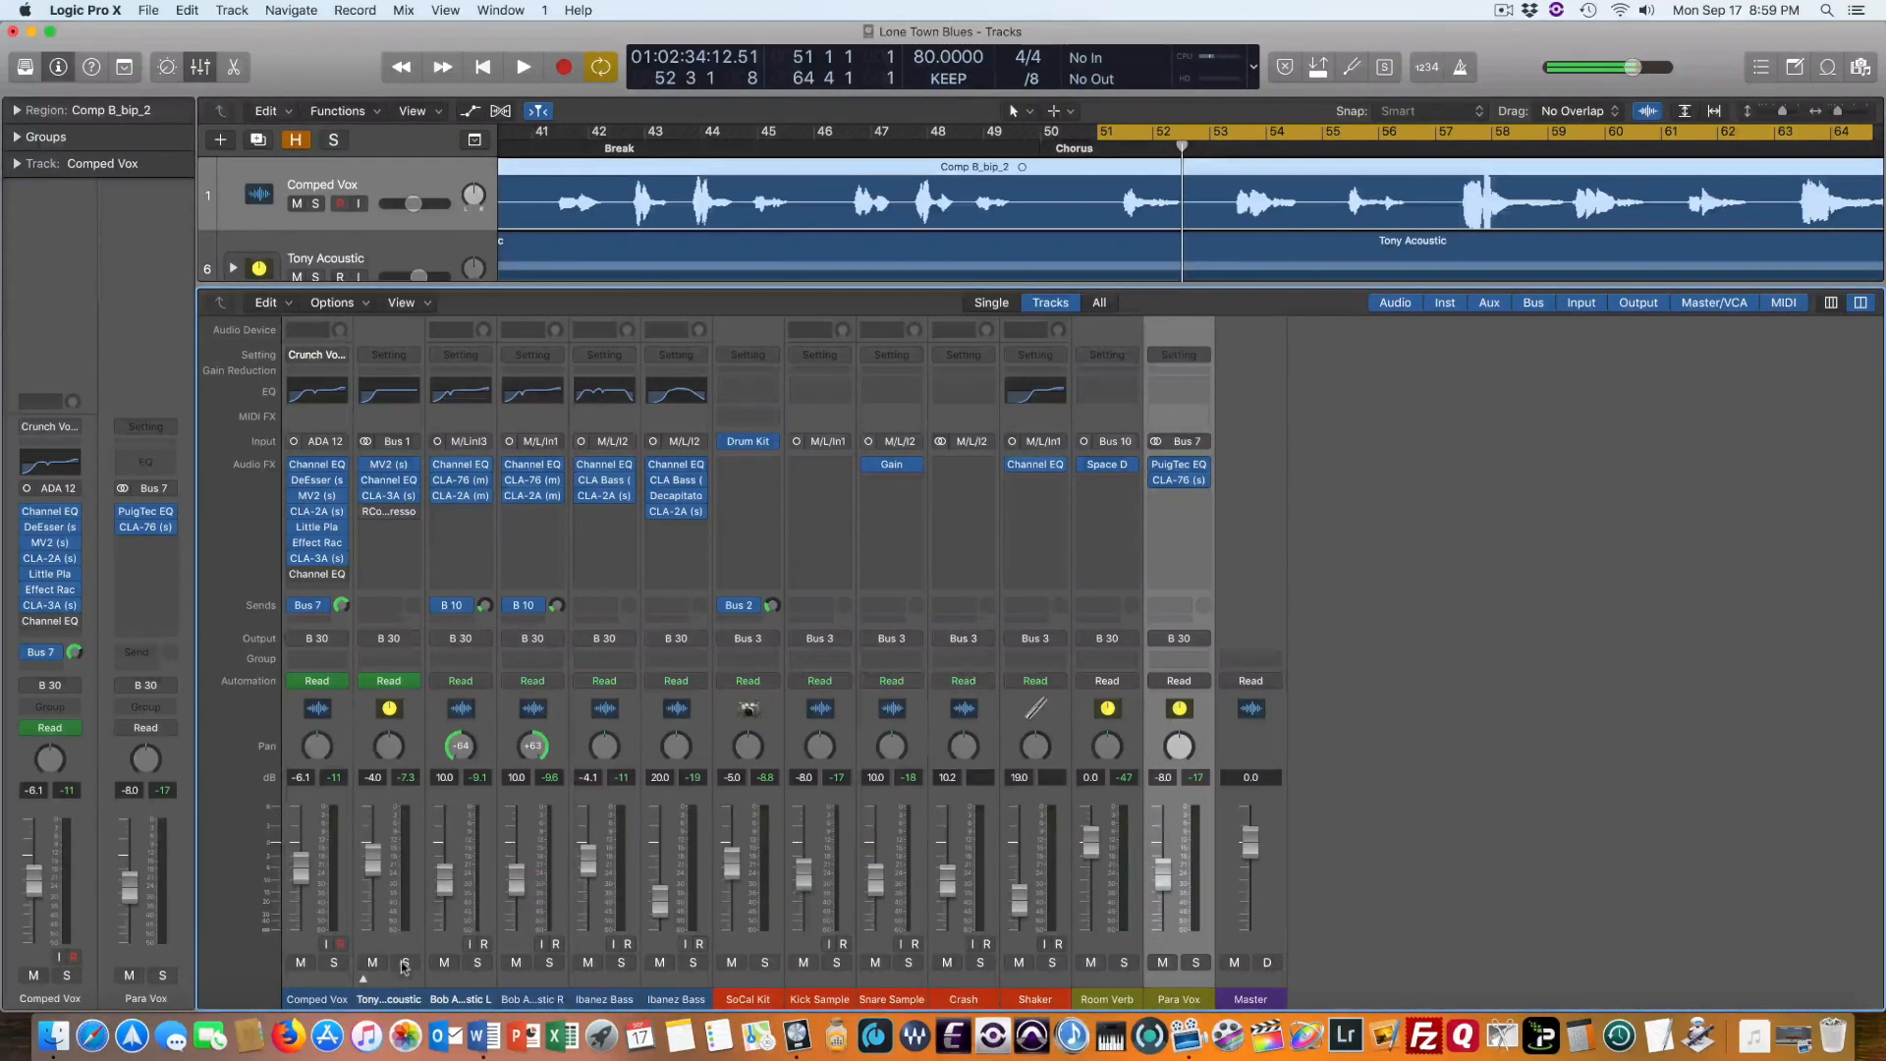
Open and switch on the RCompressor side-chained from Bus 7 on Tony Acoustic, and play the mix through it
{"action": "left_click", "coordinate": [384, 512]}
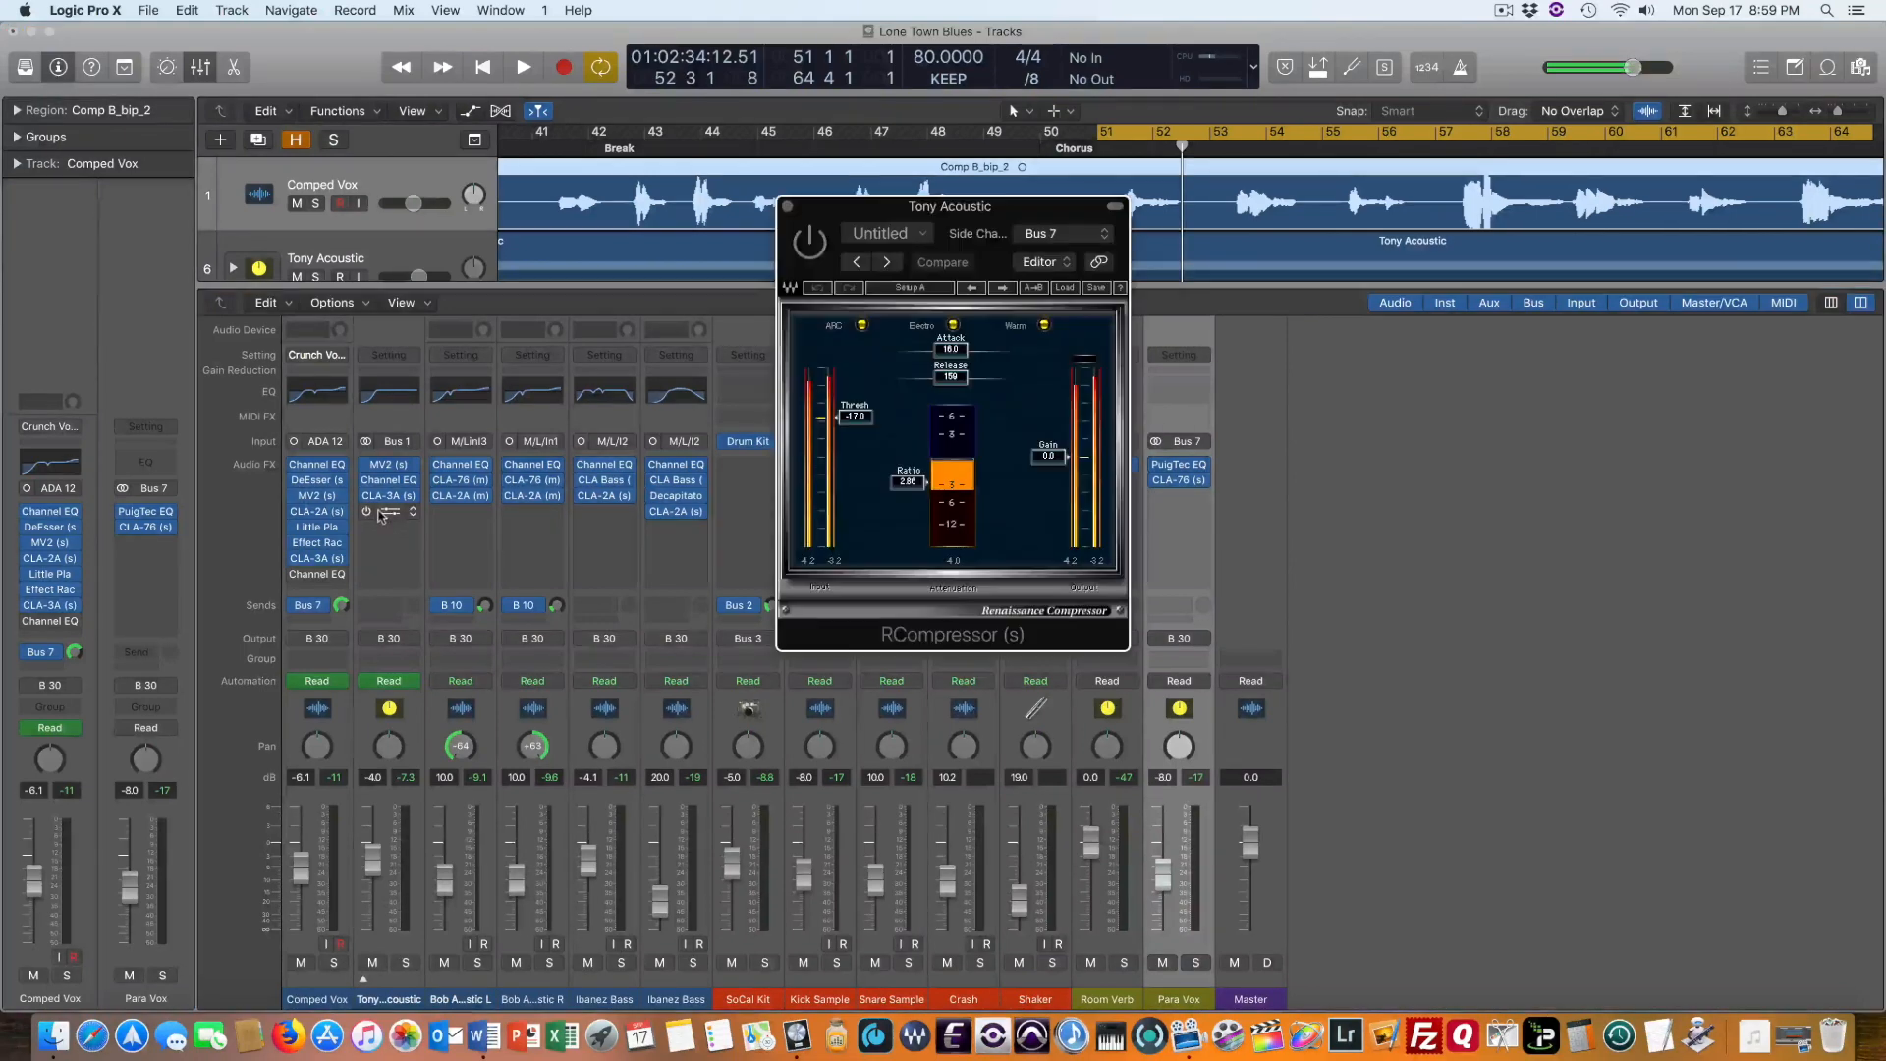
{"action": "left_click", "coordinate": [806, 241]}
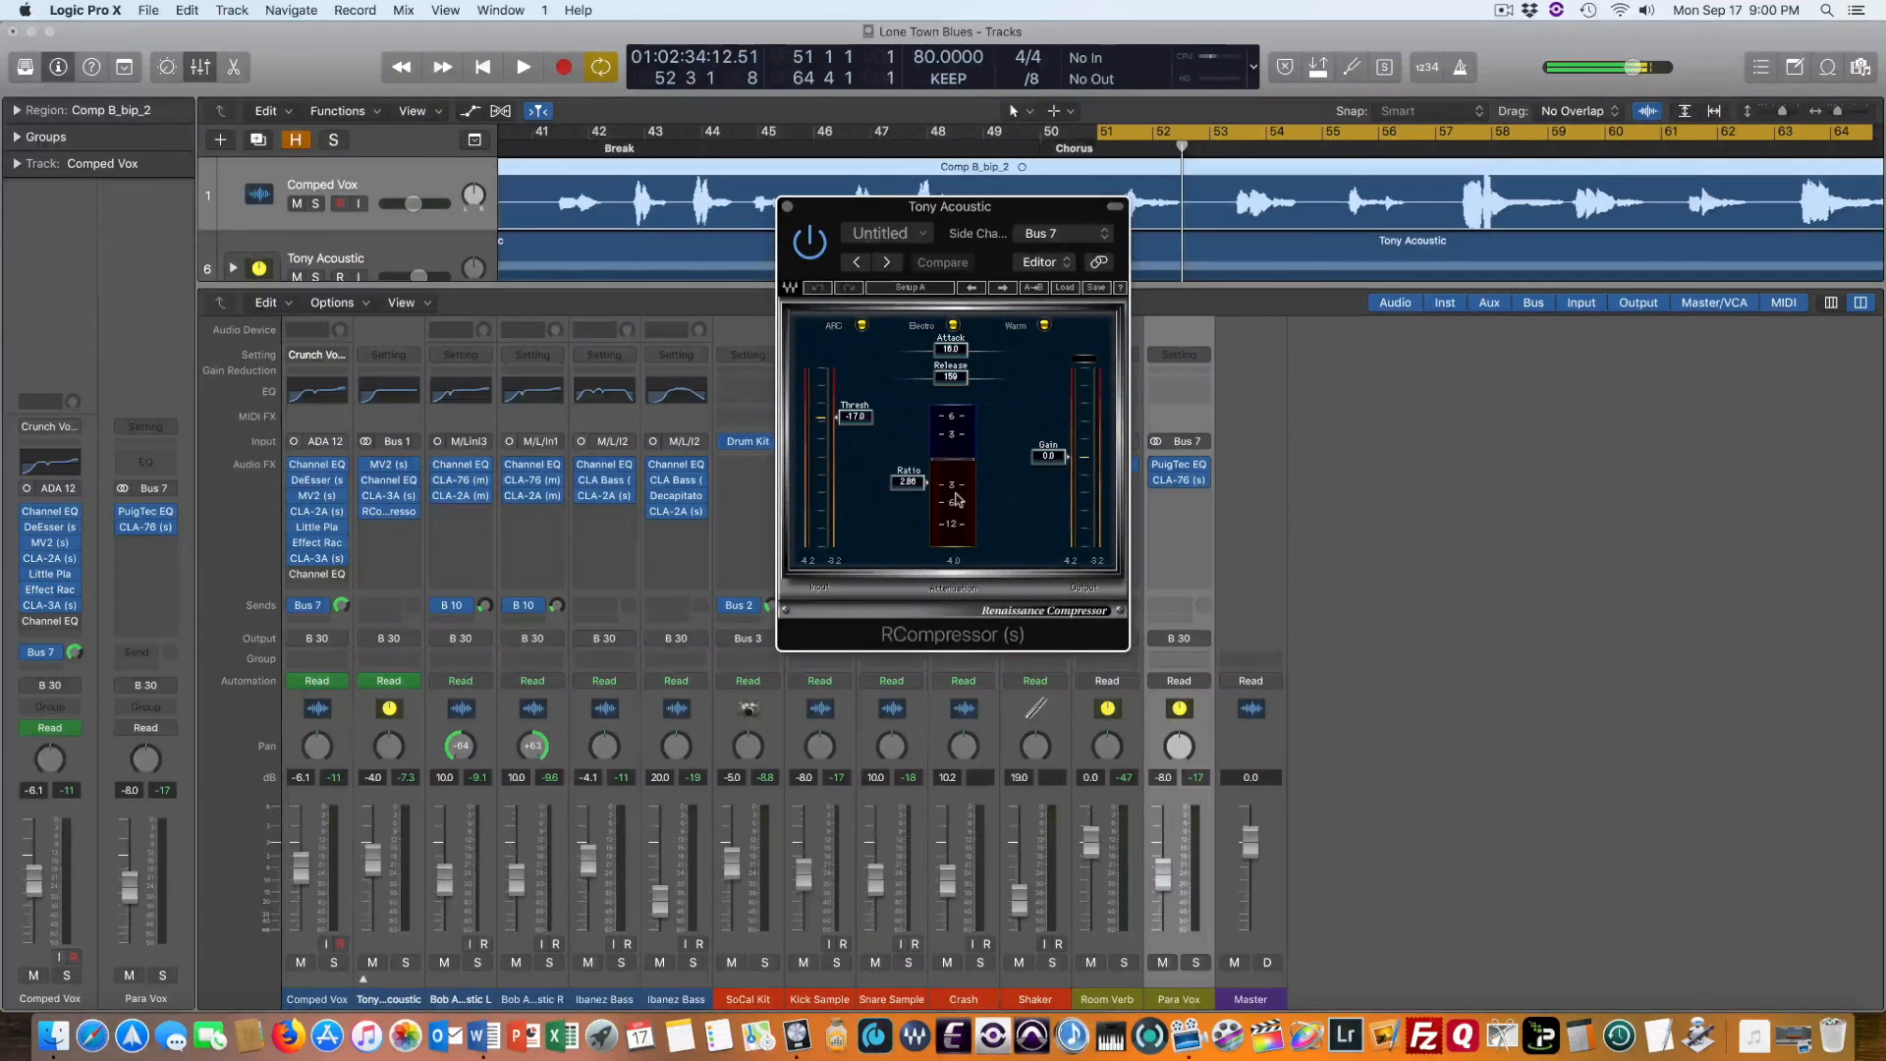
{"action": "key", "text": "space"}
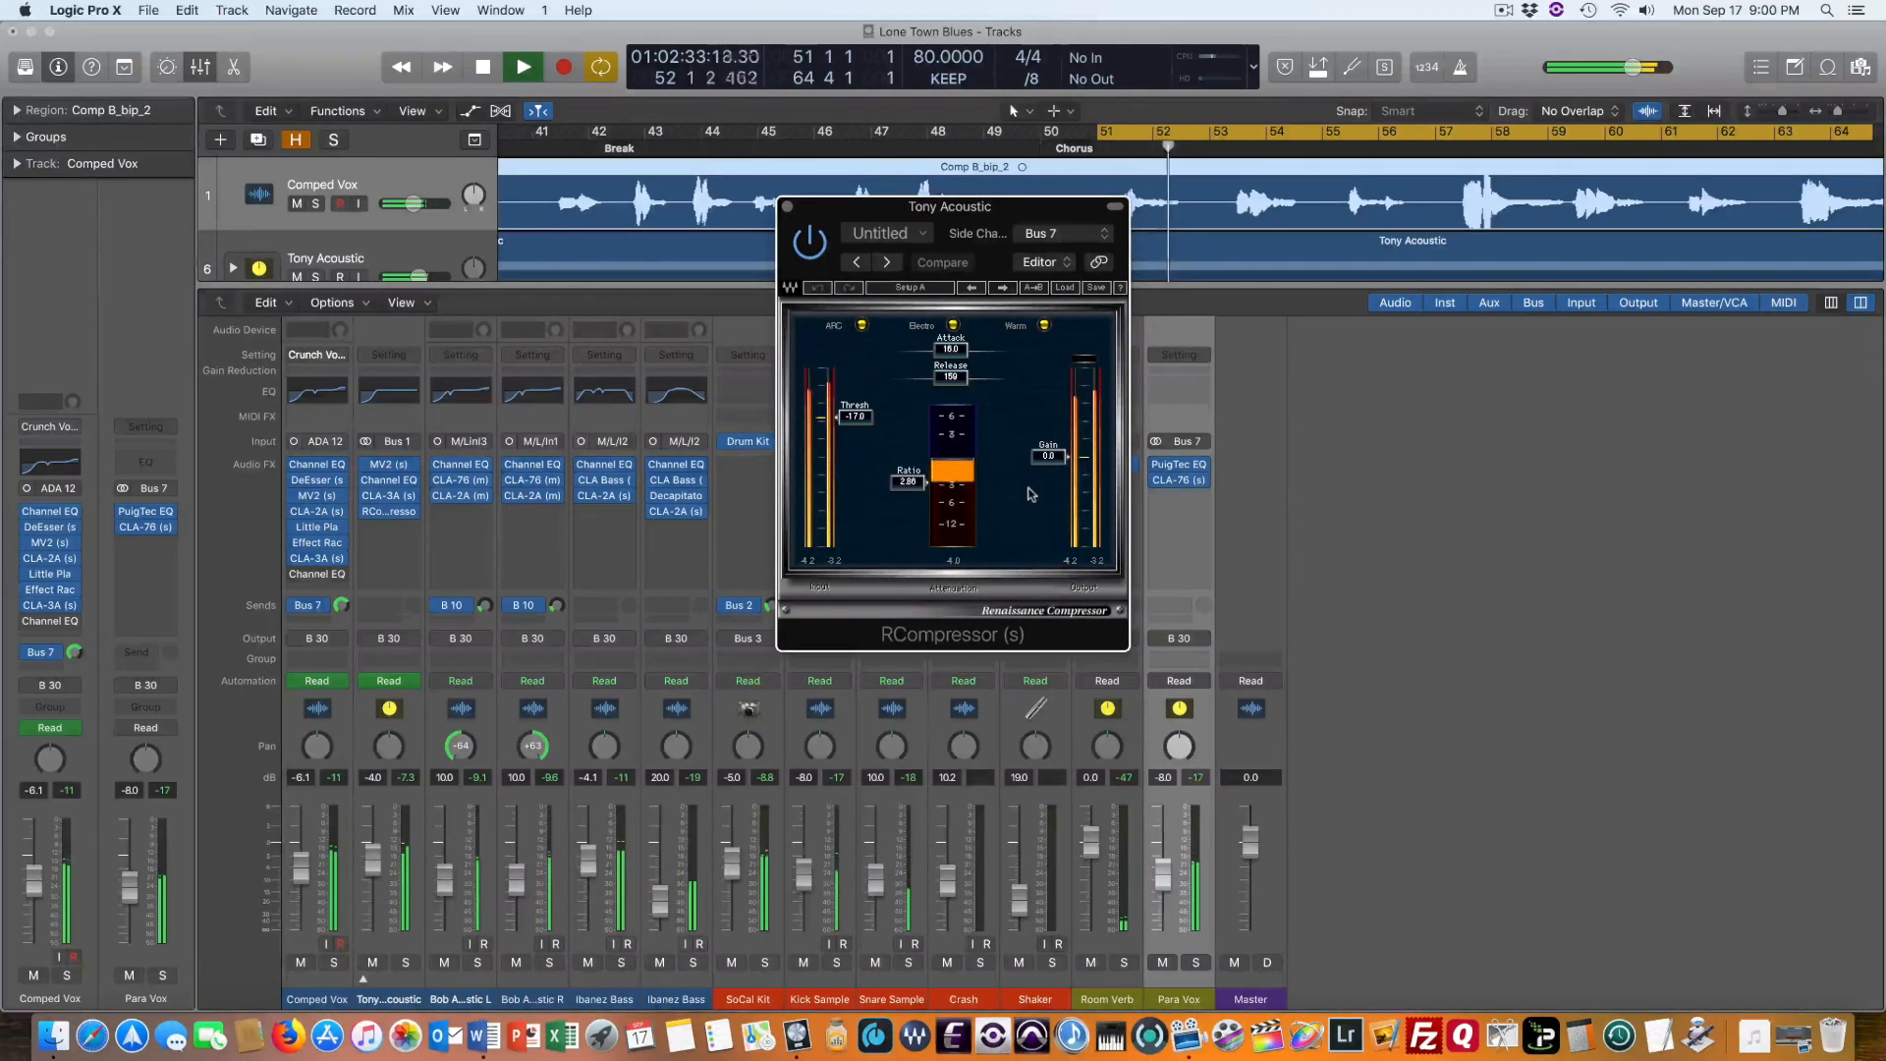
{"action": "key", "text": "space"}
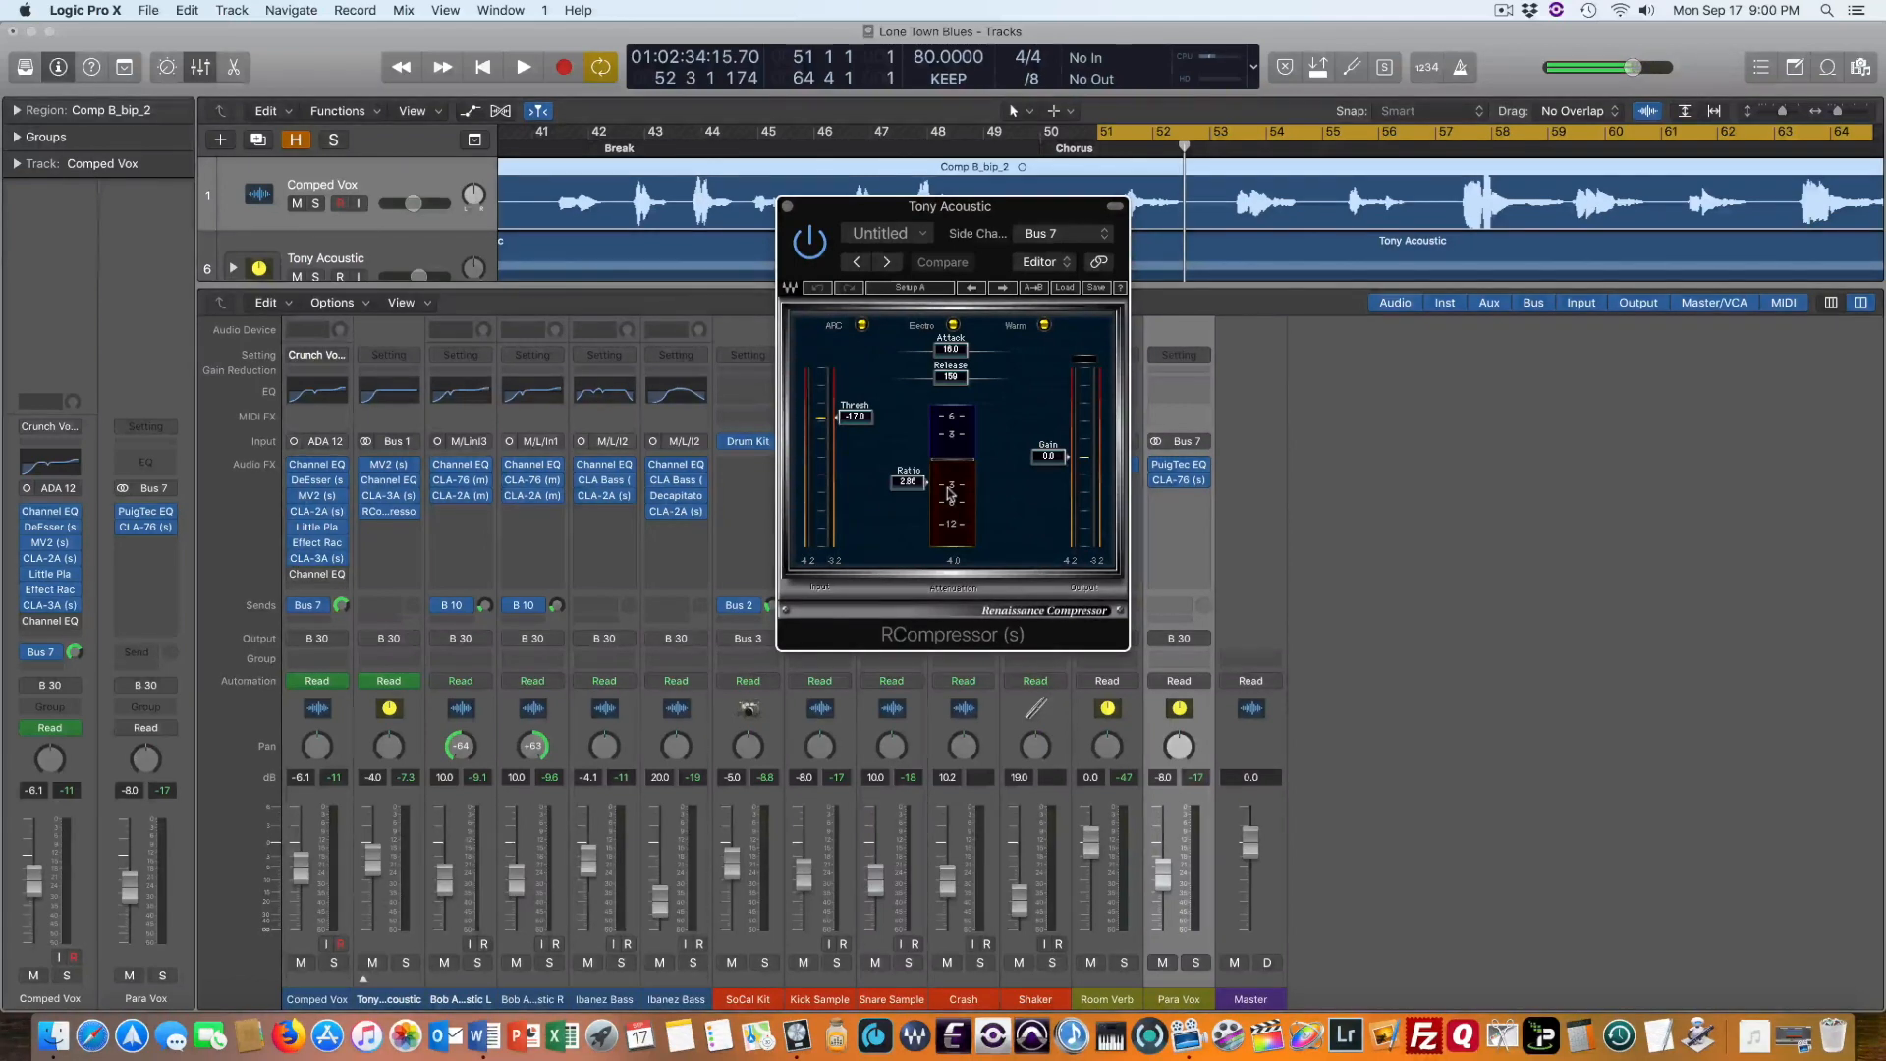
{"action": "key", "text": "space"}
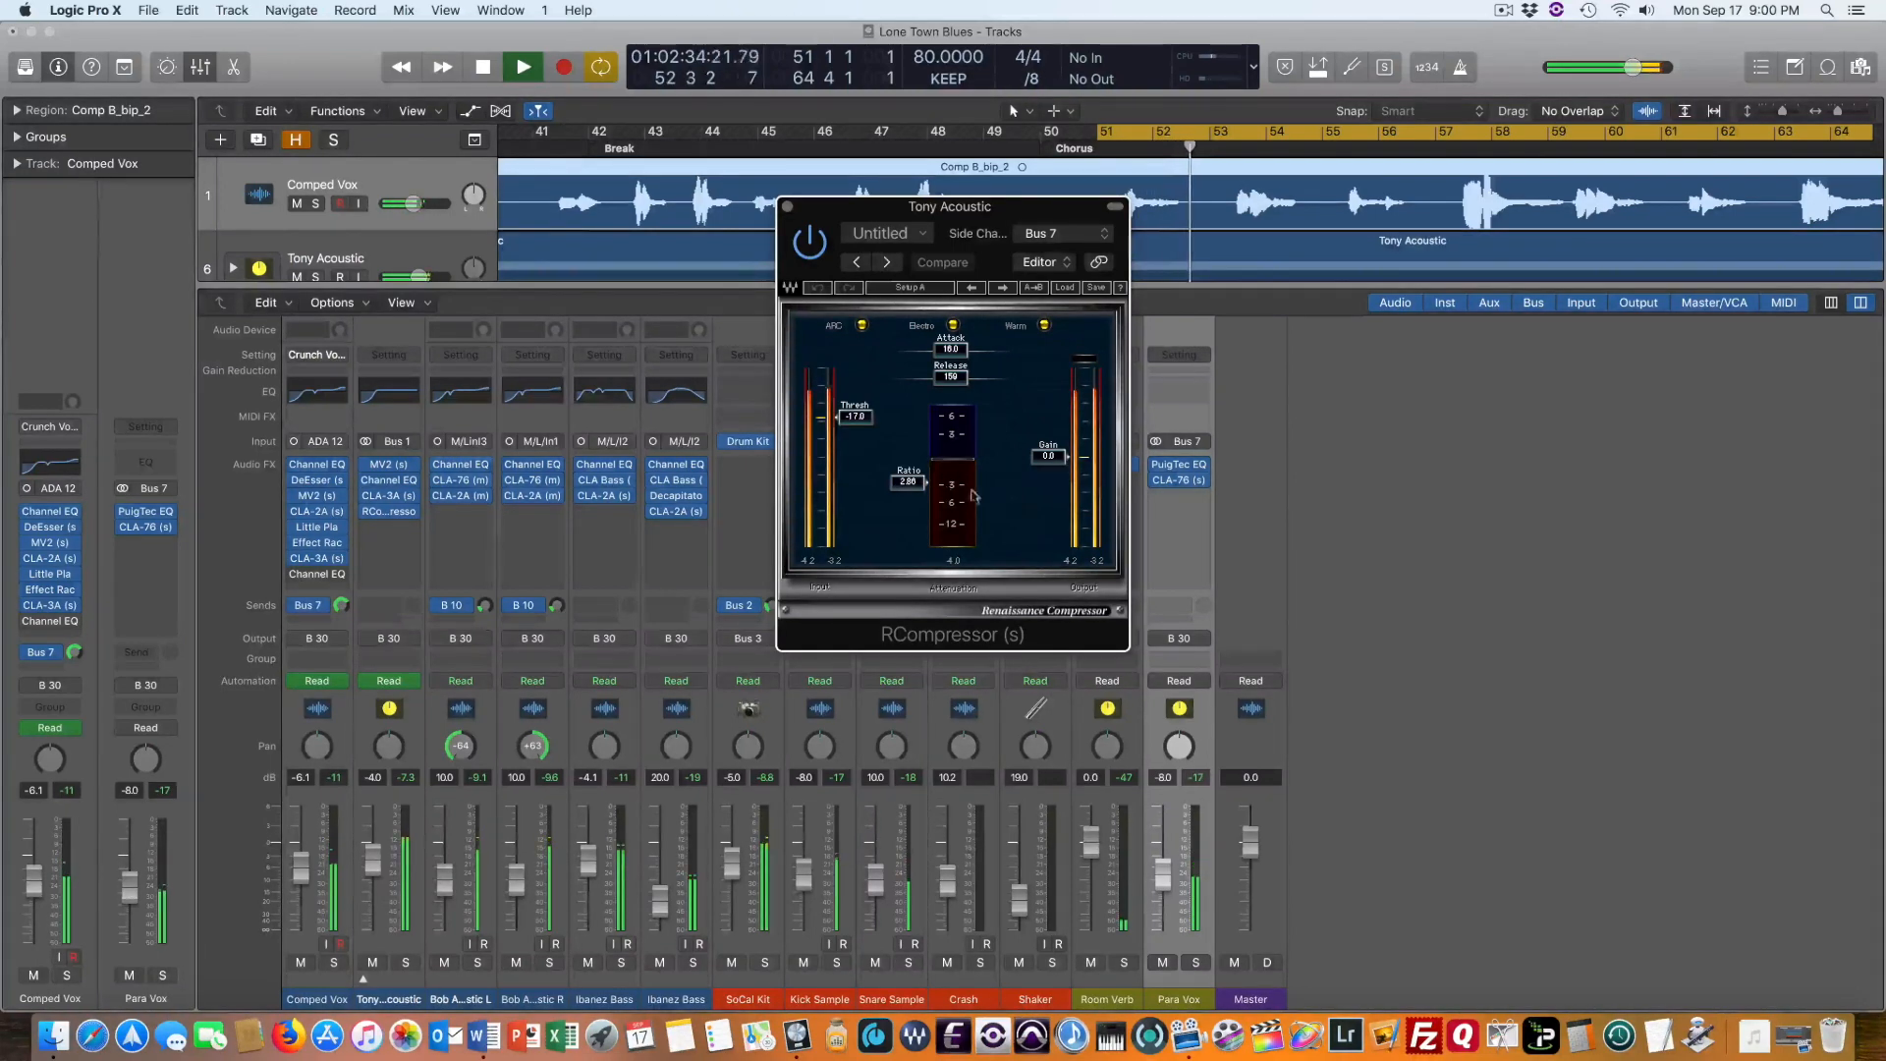
{"action": "key", "text": "space"}
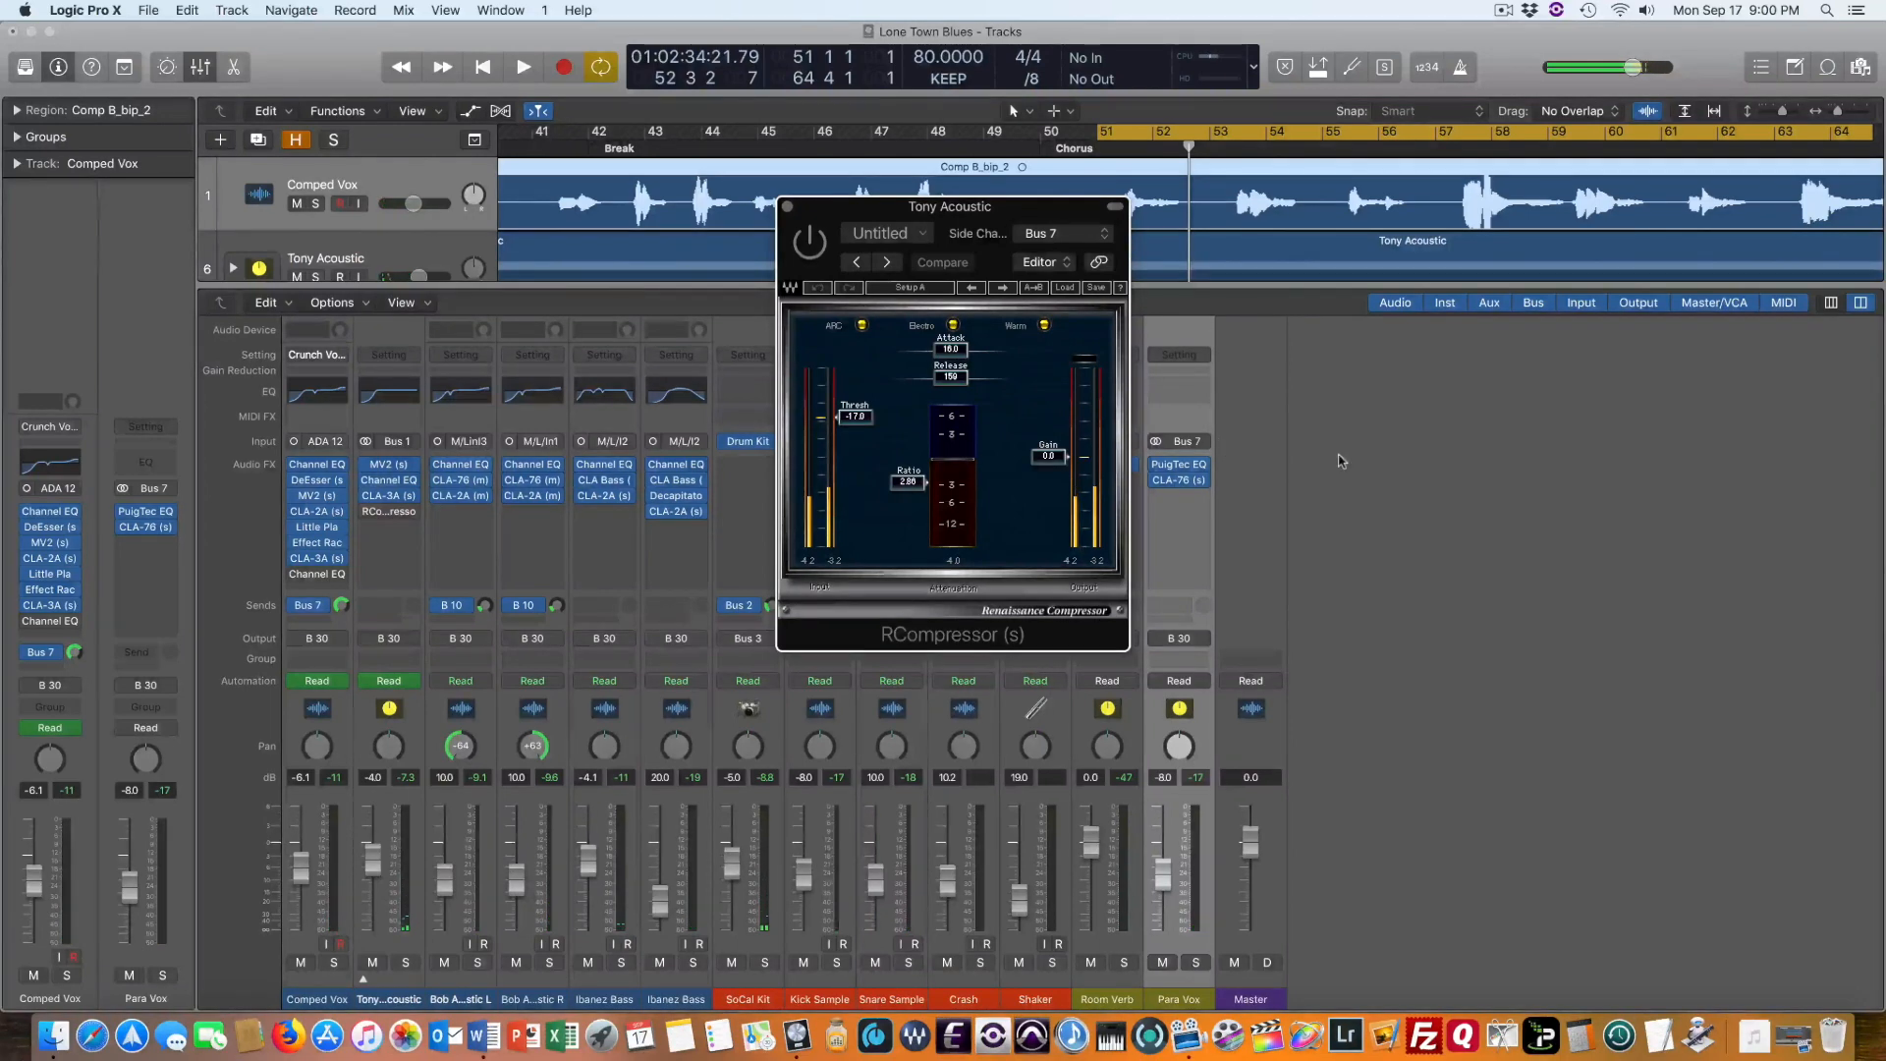
Compare the mix with Tony Acoustic's RCompressor bypassed and active, leaving it on and closing its window
{"action": "key", "text": "space"}
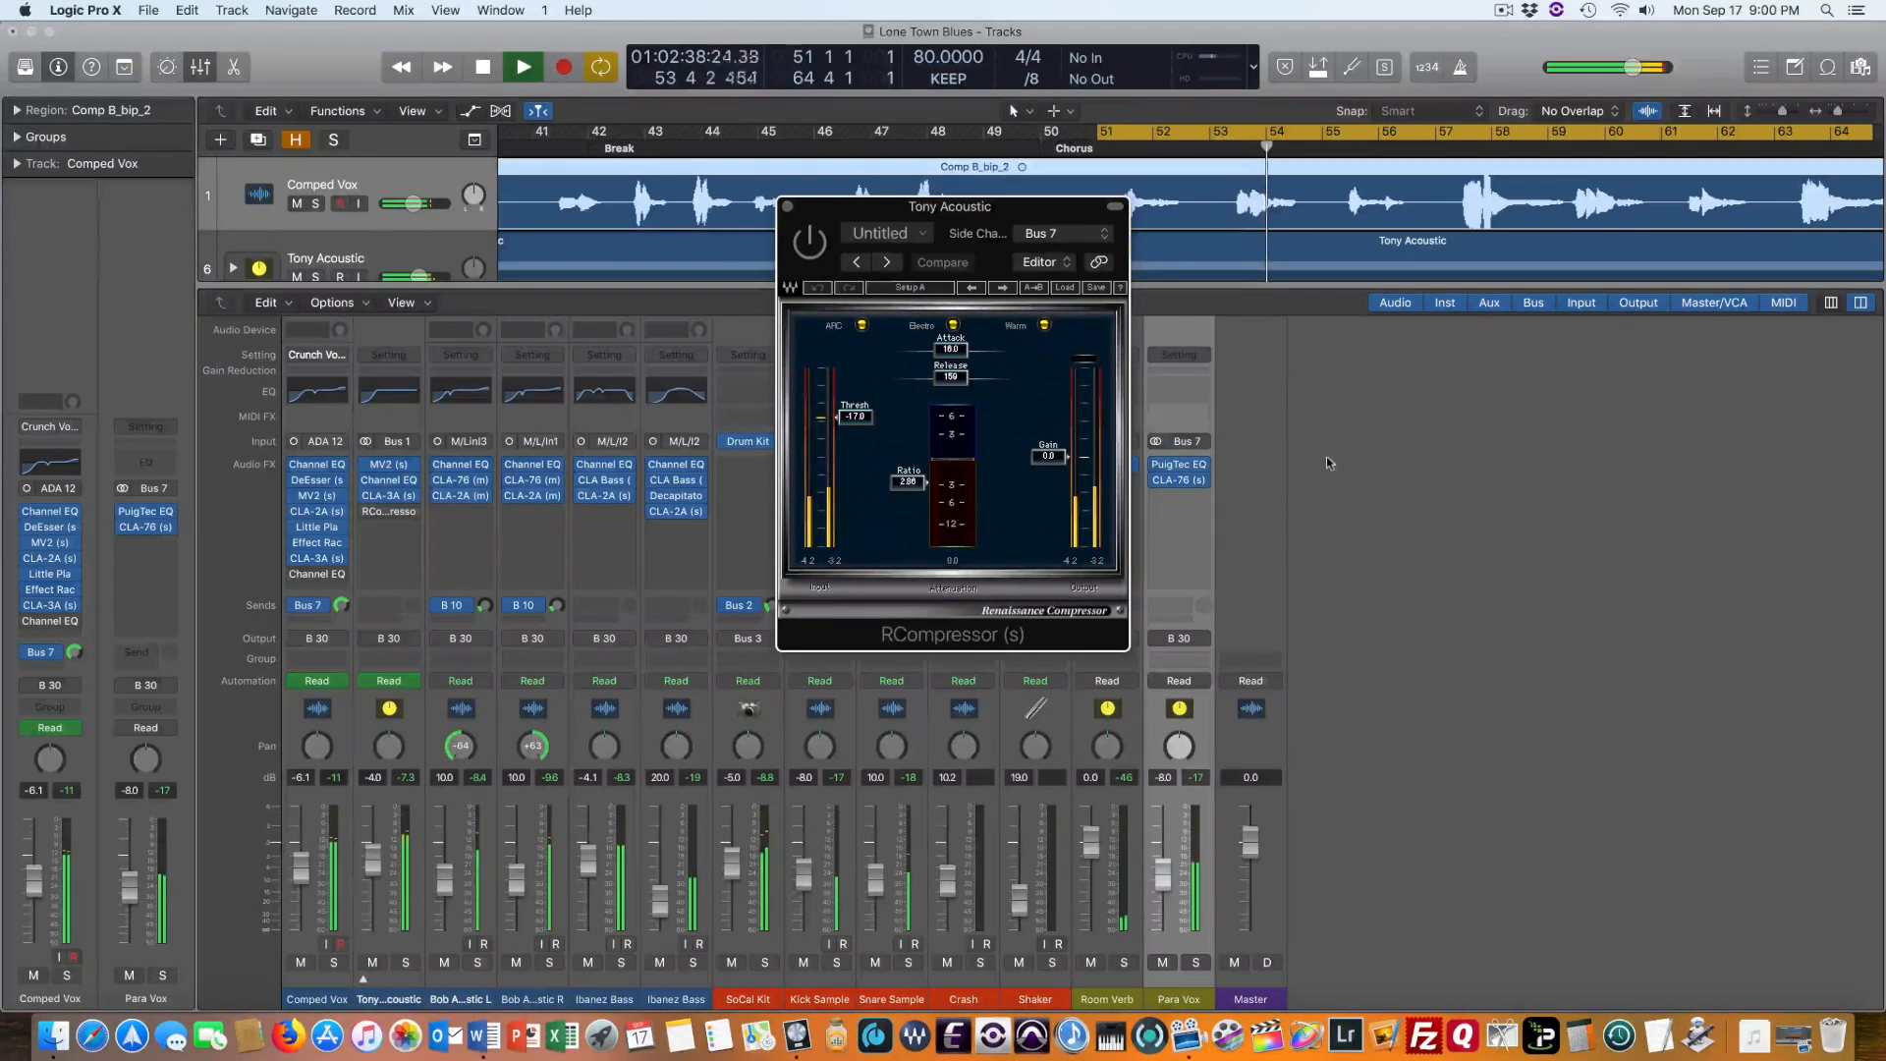
{"action": "key", "text": "space"}
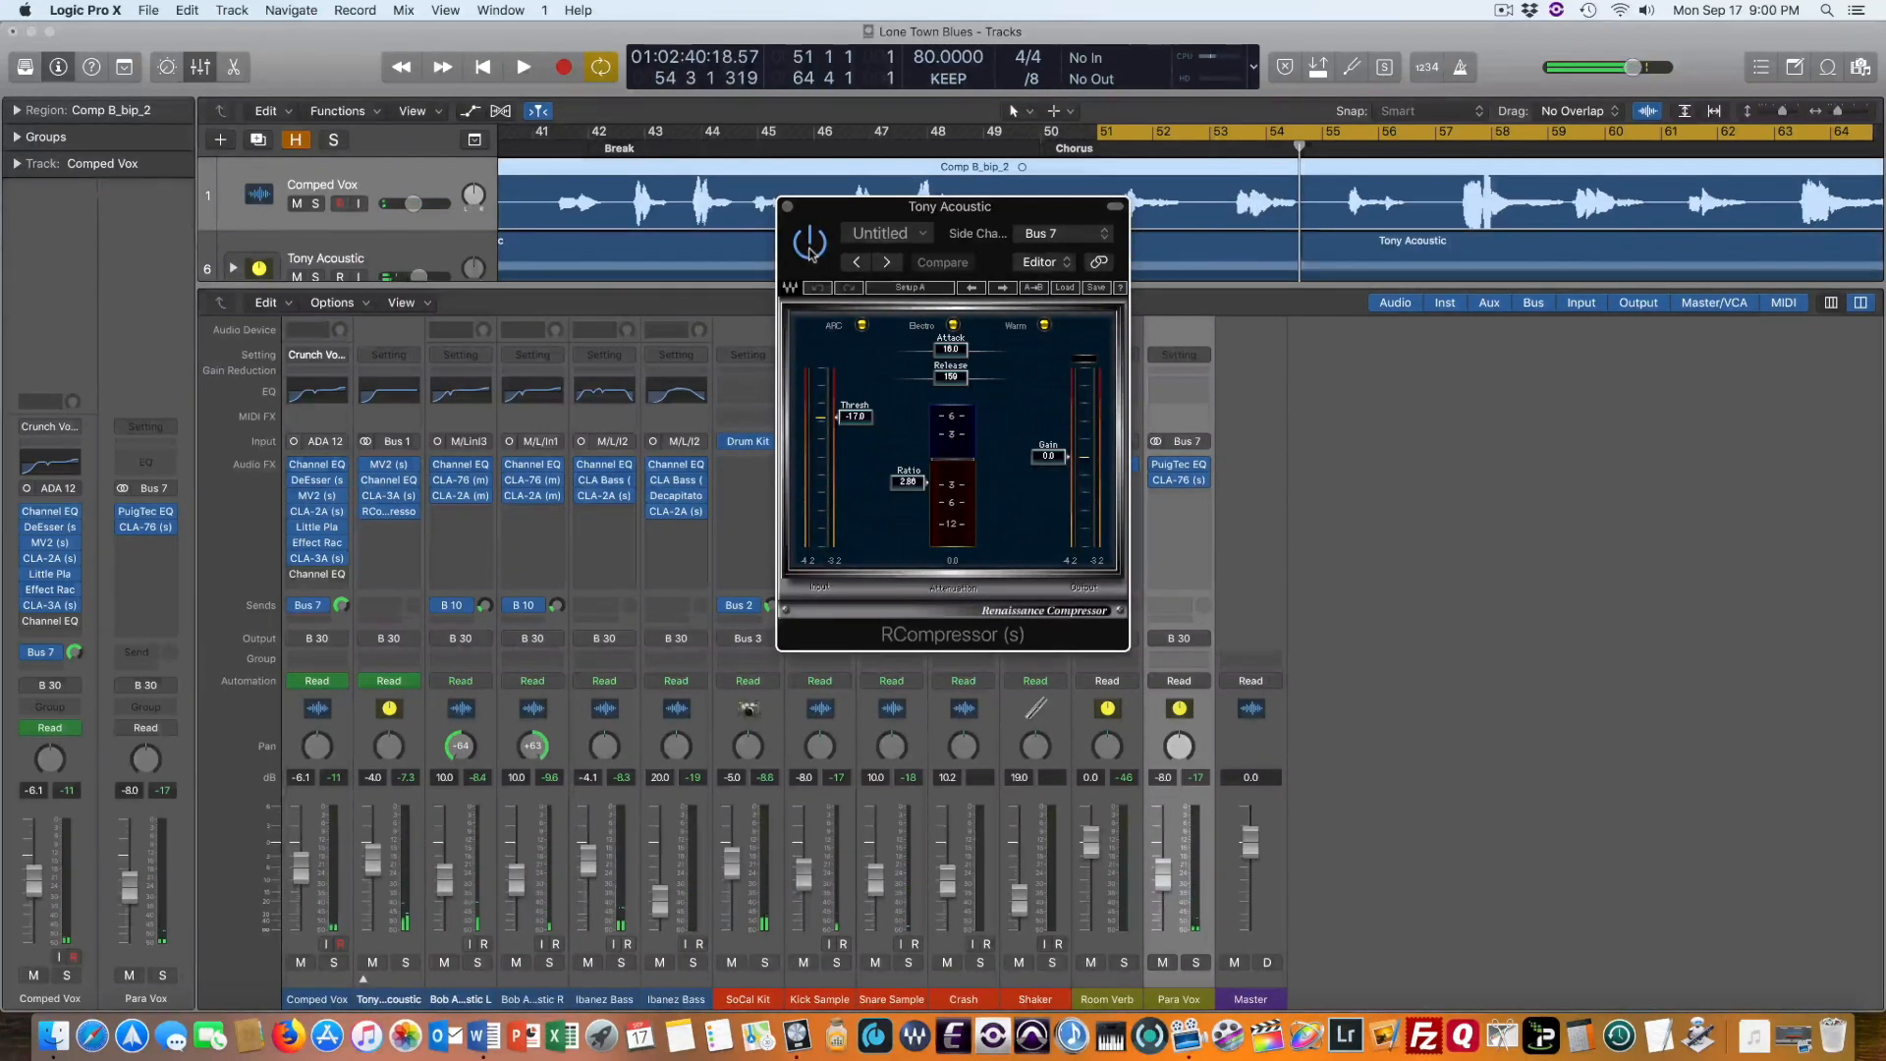
{"action": "key", "text": "space"}
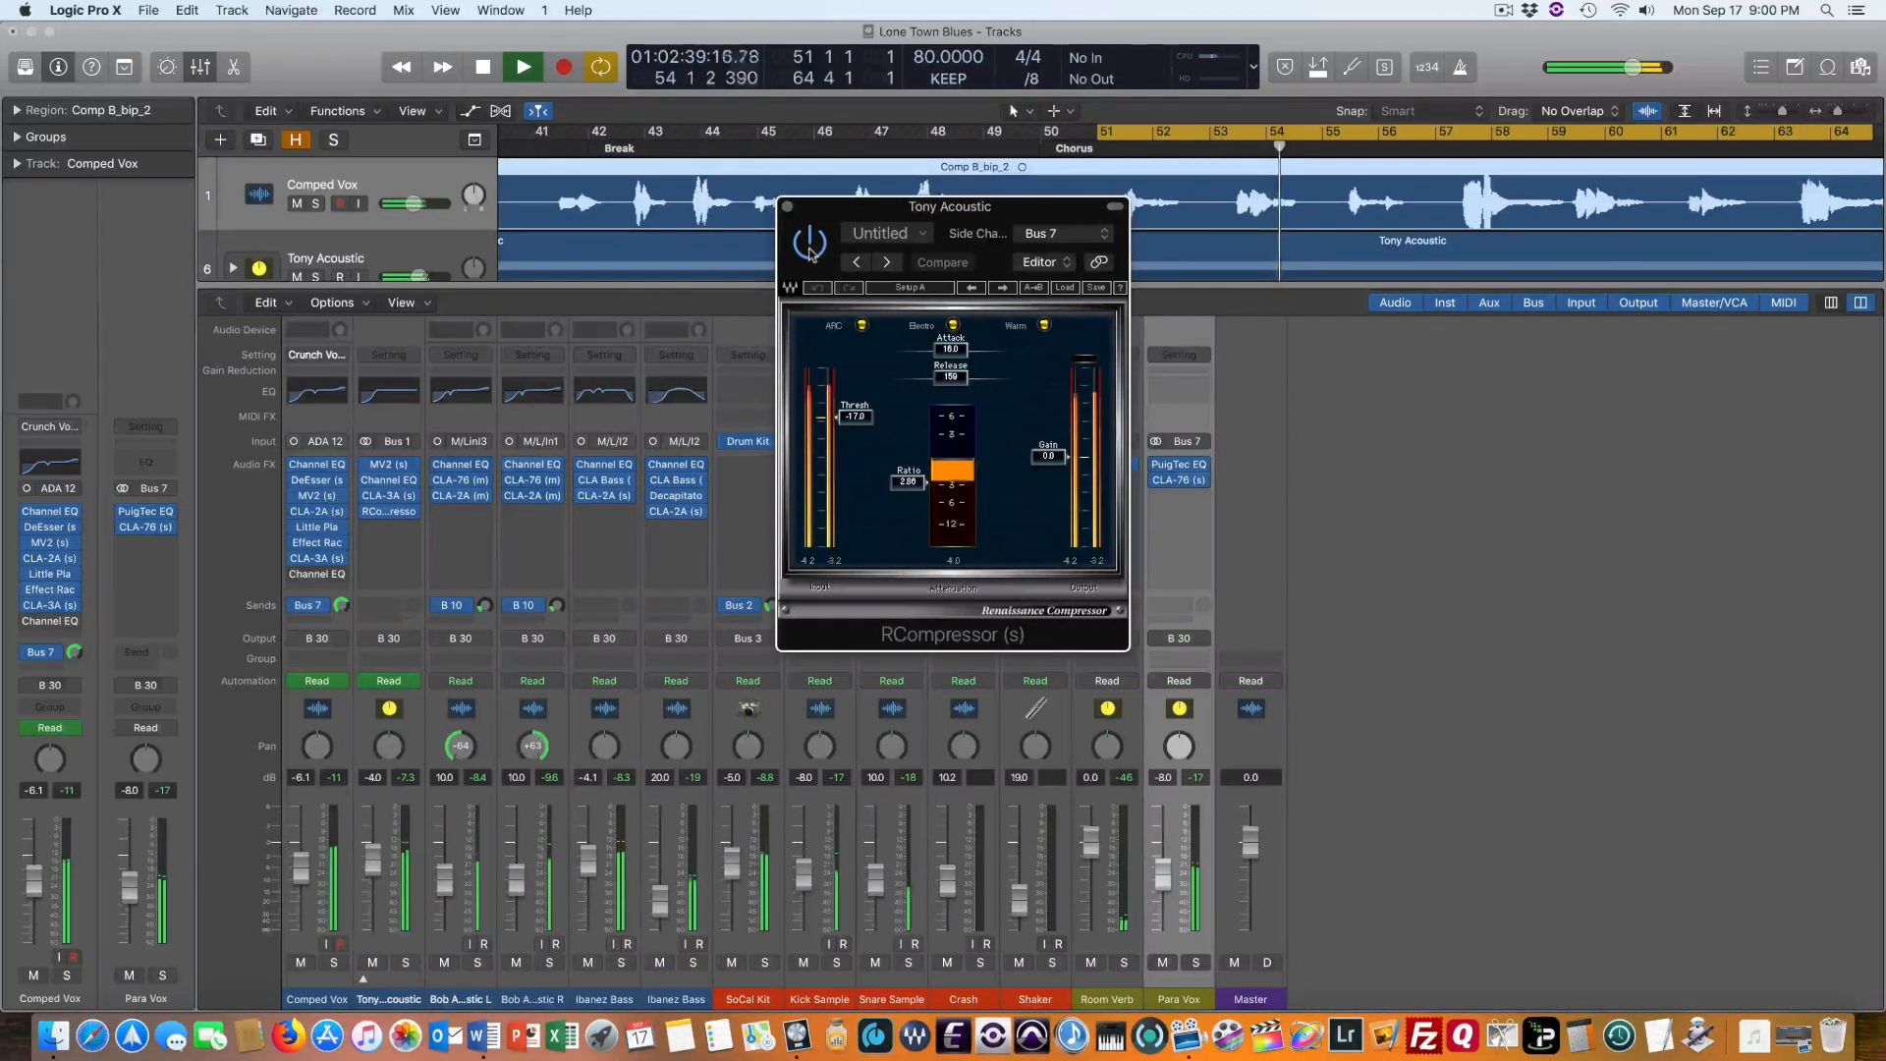
{"action": "key", "text": "space"}
{"action": "left_click", "coordinate": [786, 208]}
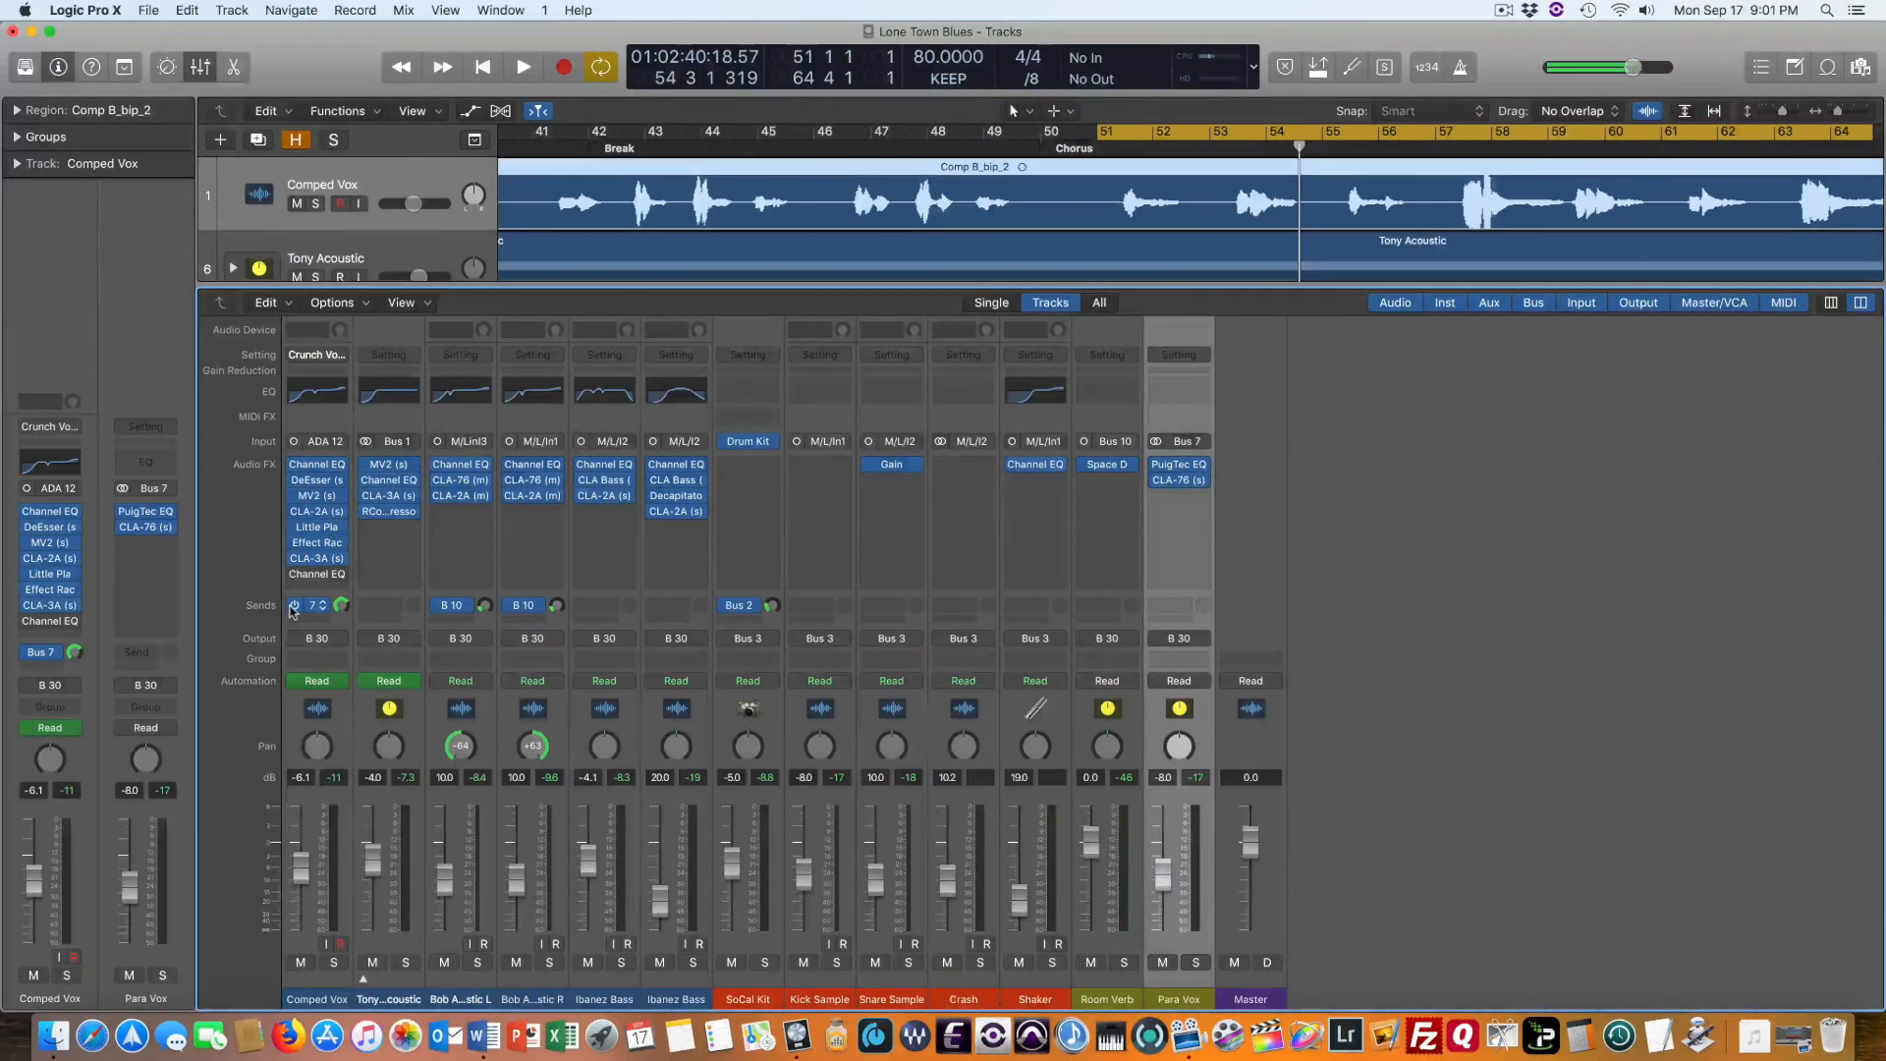
Compare the full mix with the Bus 7 send on Comped Vox bypassed and active, leaving the send on
{"action": "key", "text": "space"}
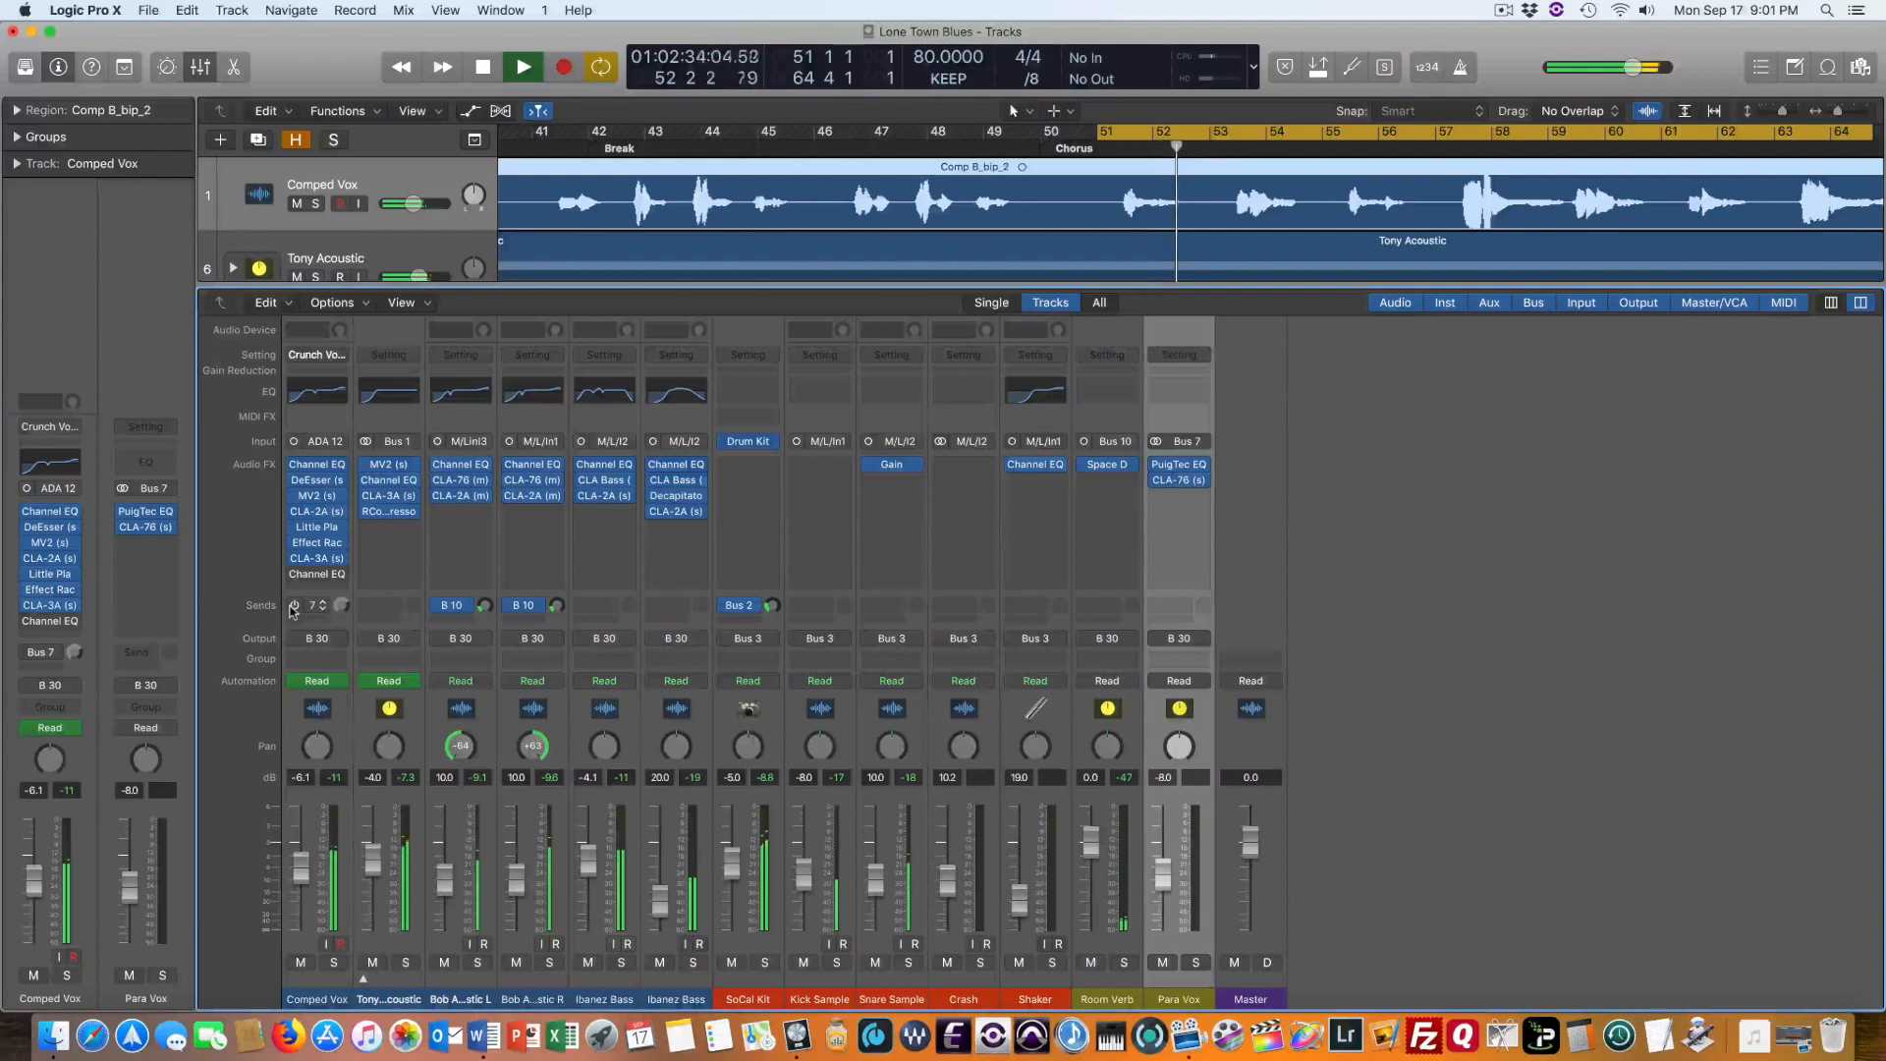
{"action": "key", "text": "space"}
{"action": "key", "text": "space"}
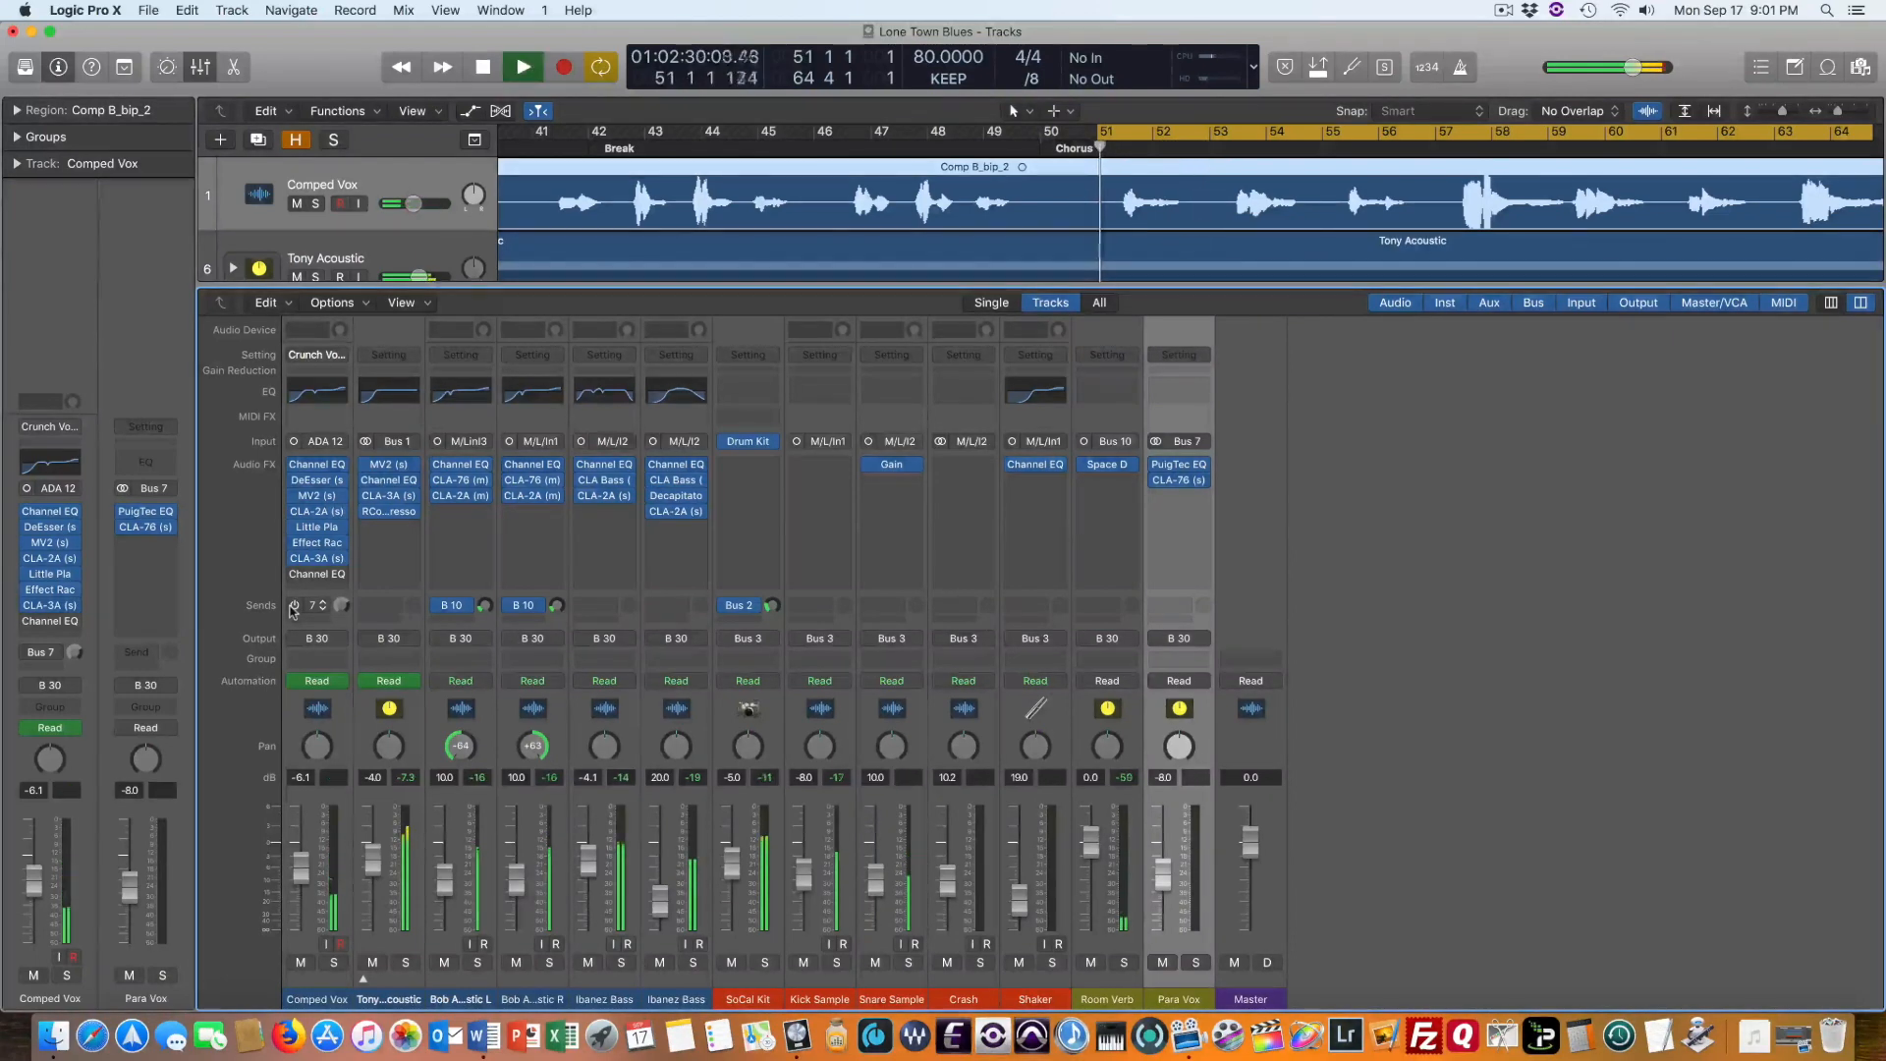
{"action": "left_click", "coordinate": [293, 607]}
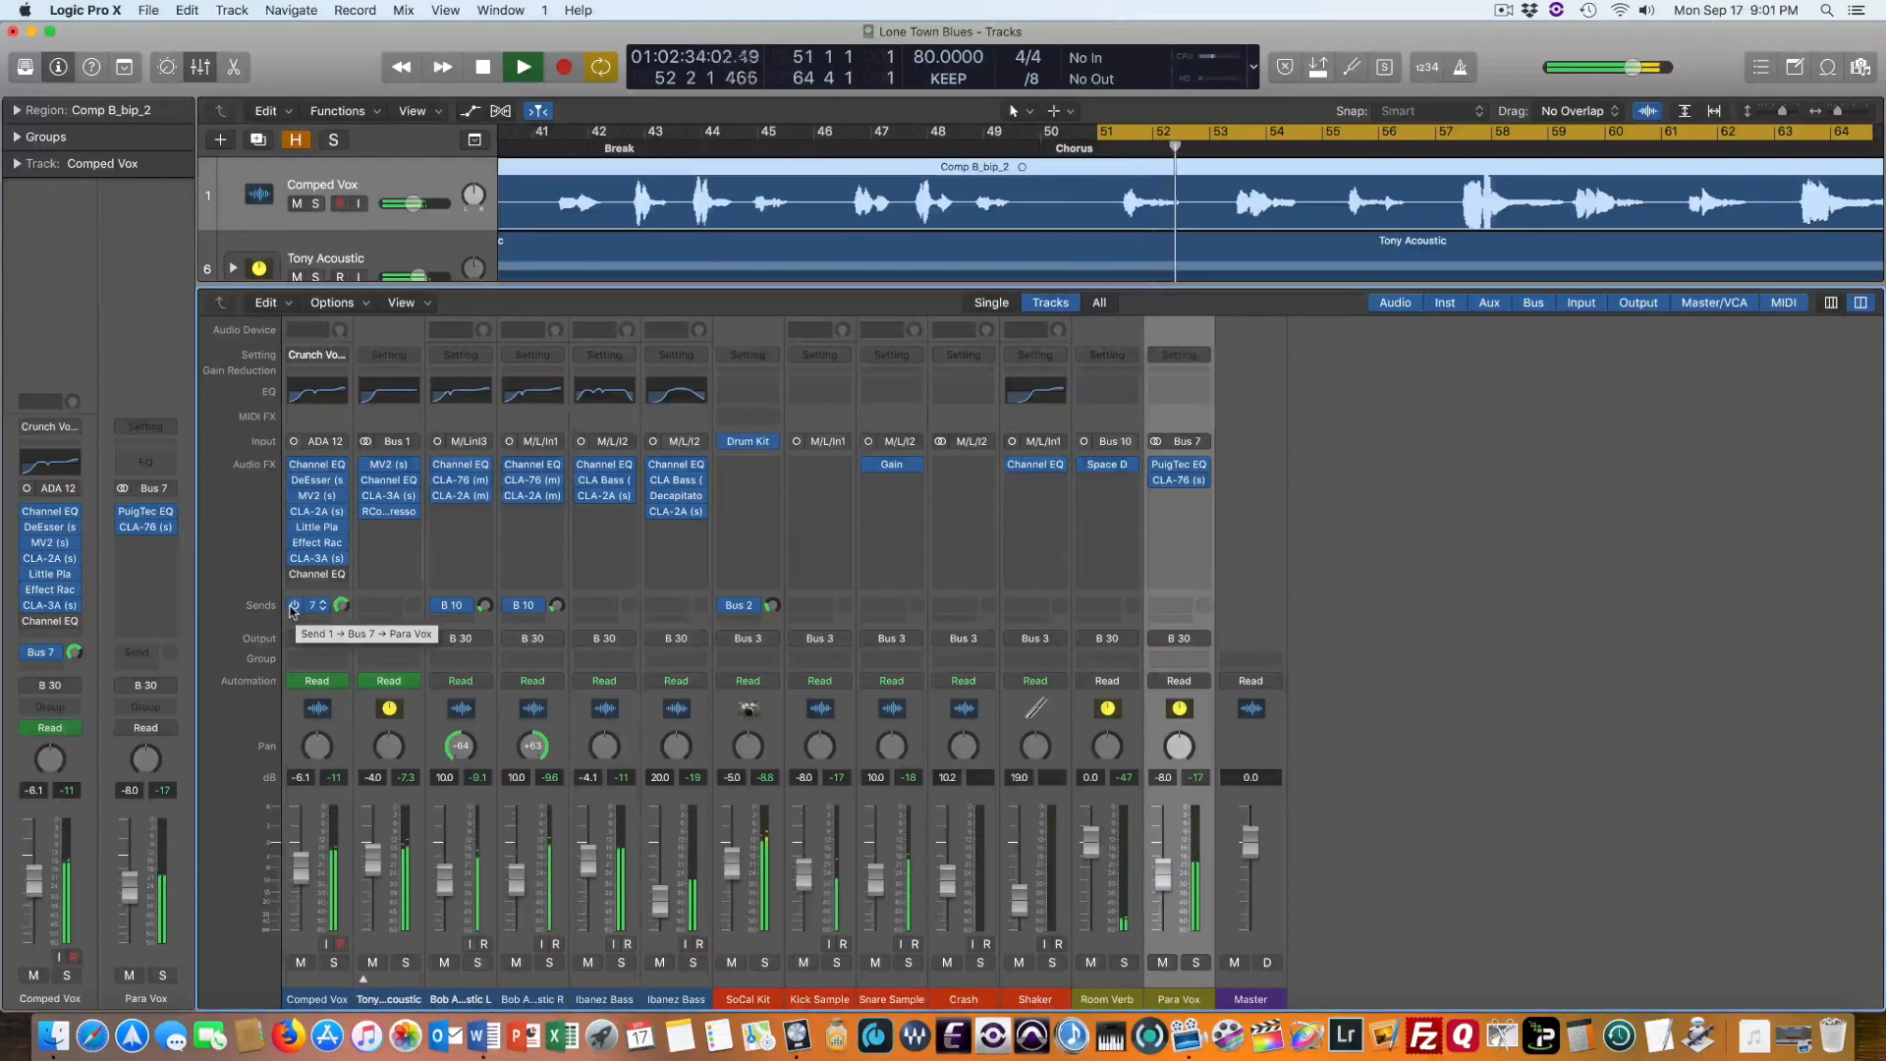
{"action": "left_click", "coordinate": [292, 606]}
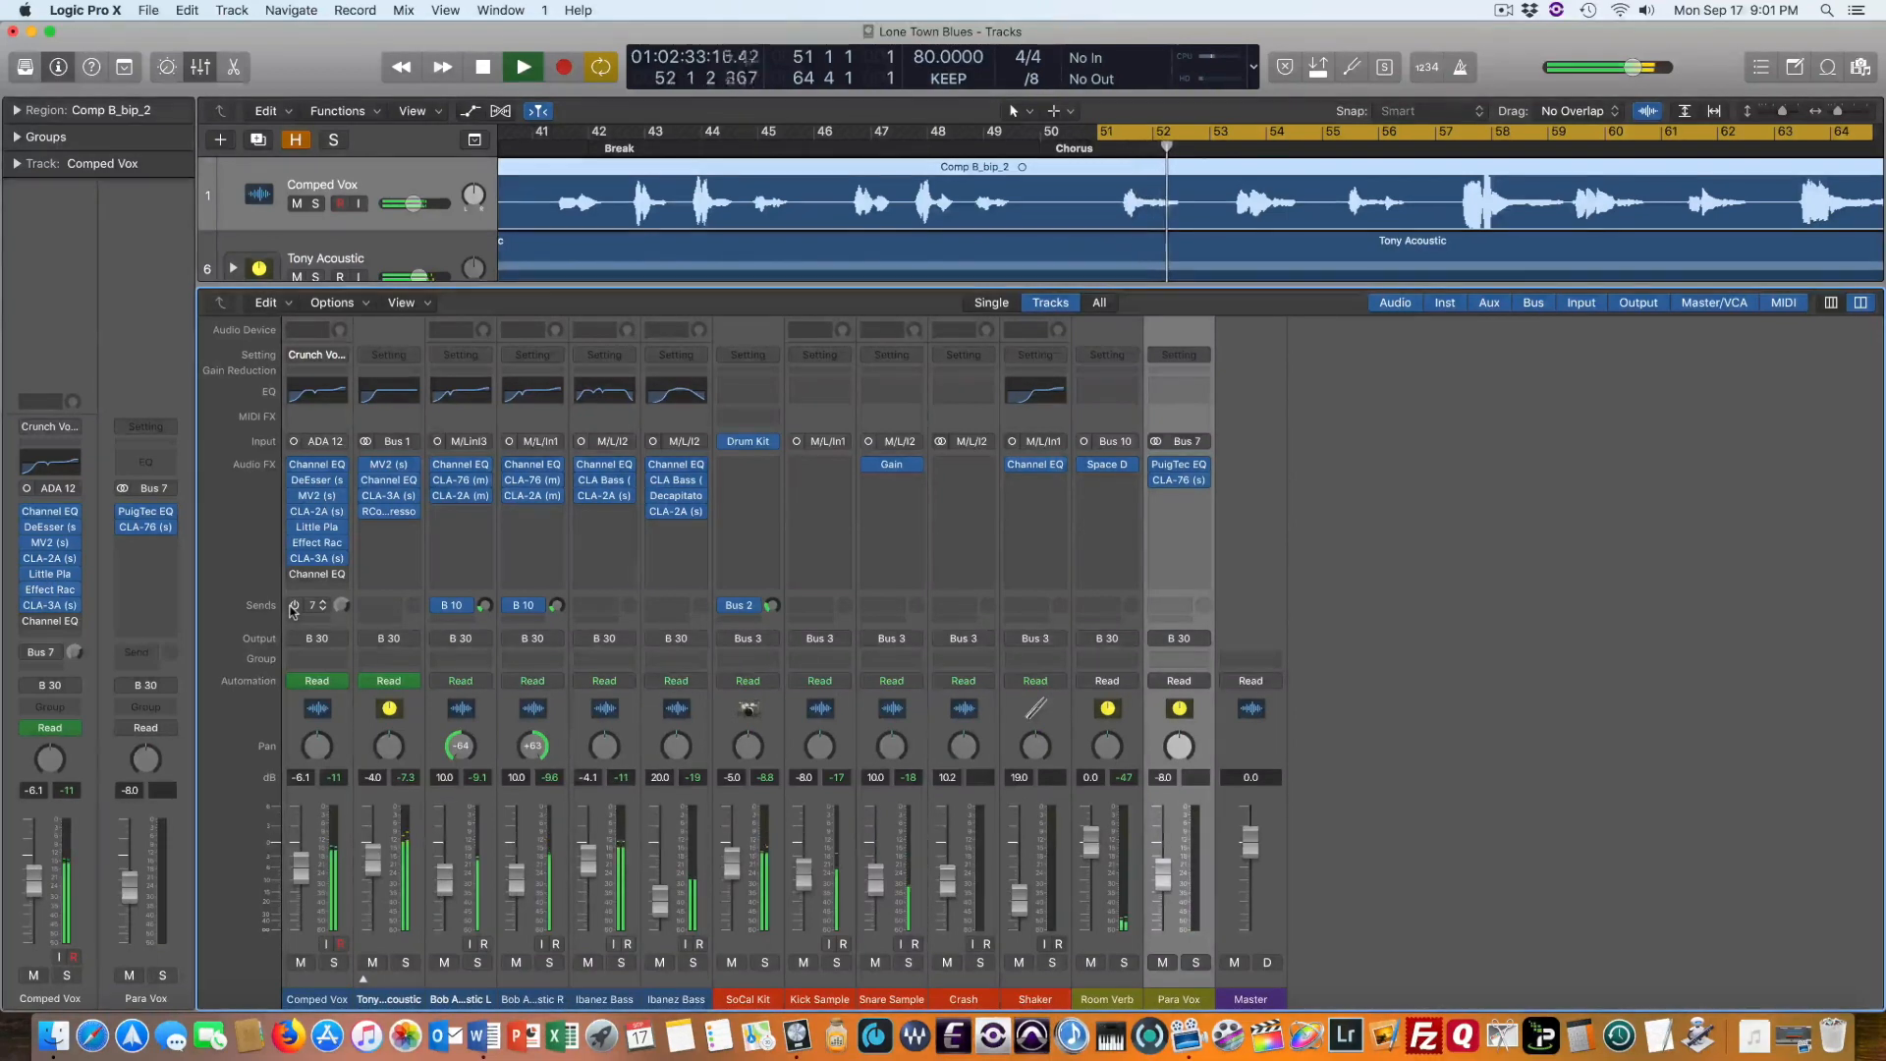
{"action": "left_click", "coordinate": [293, 606]}
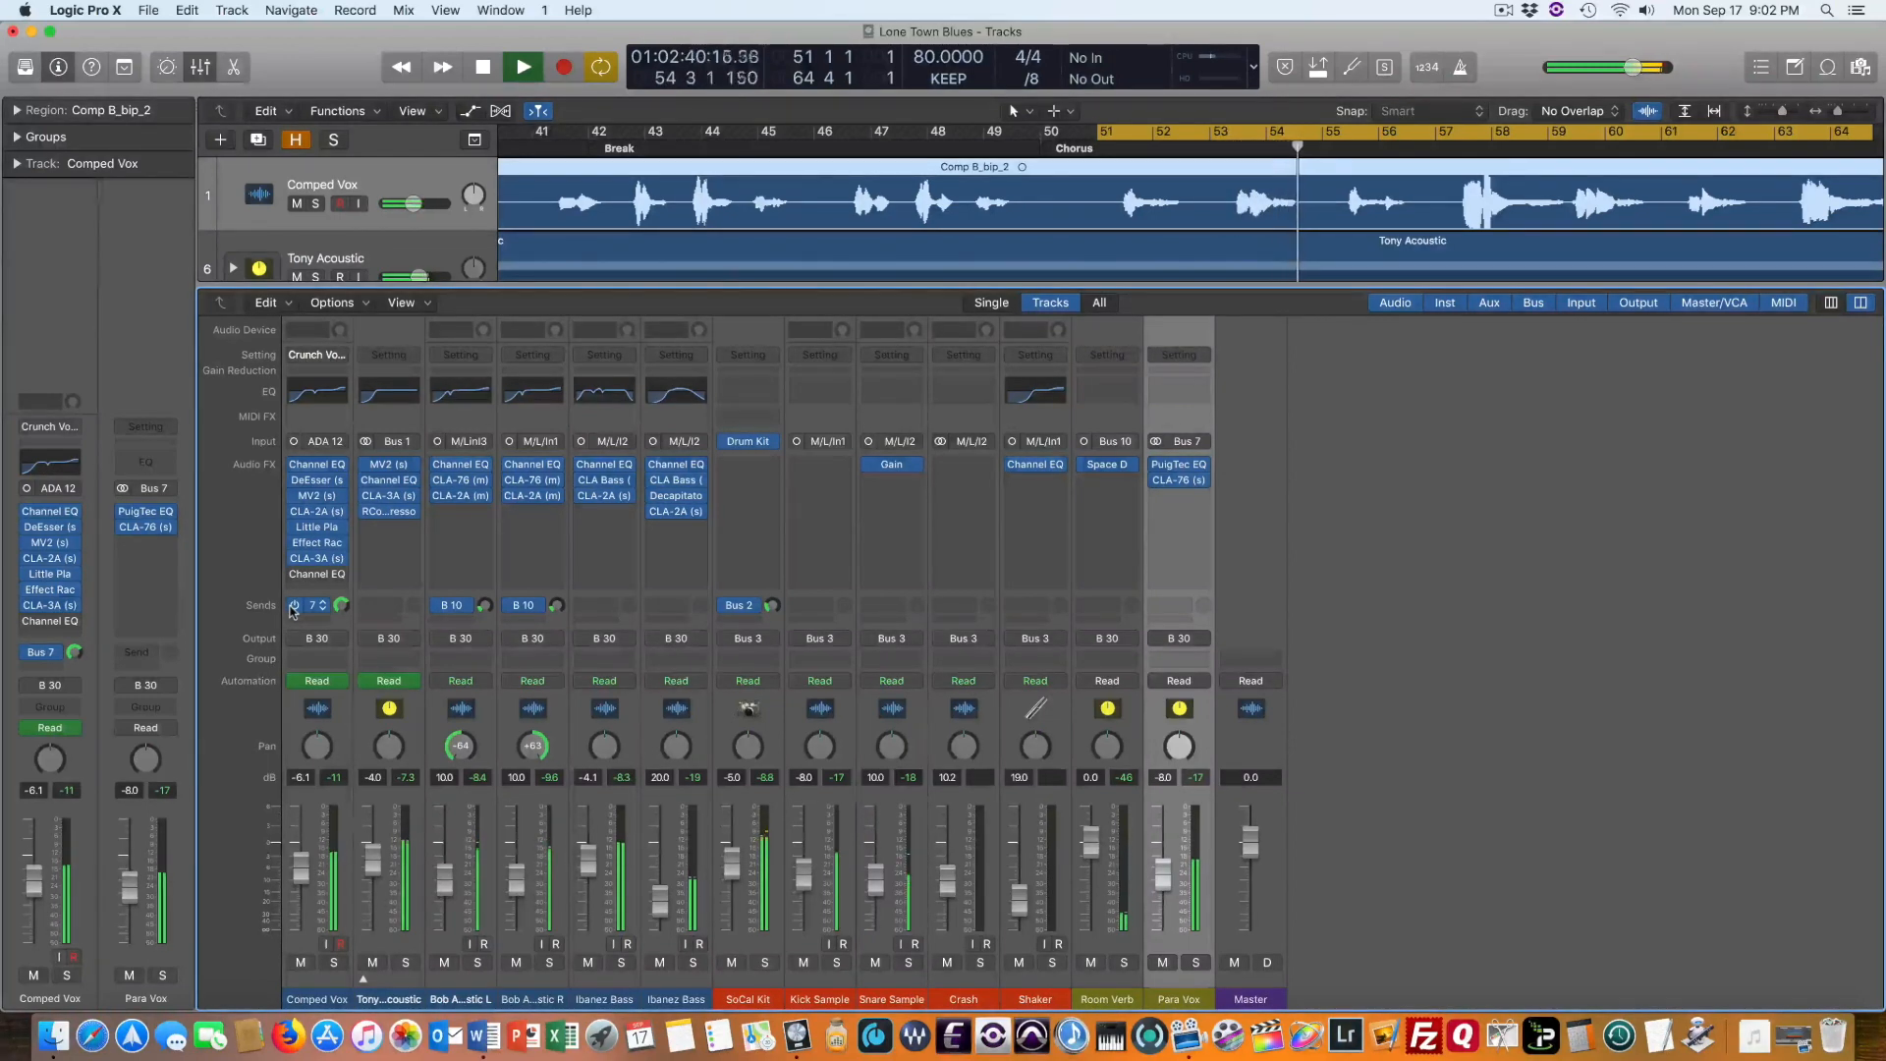
{"action": "key", "text": "space"}
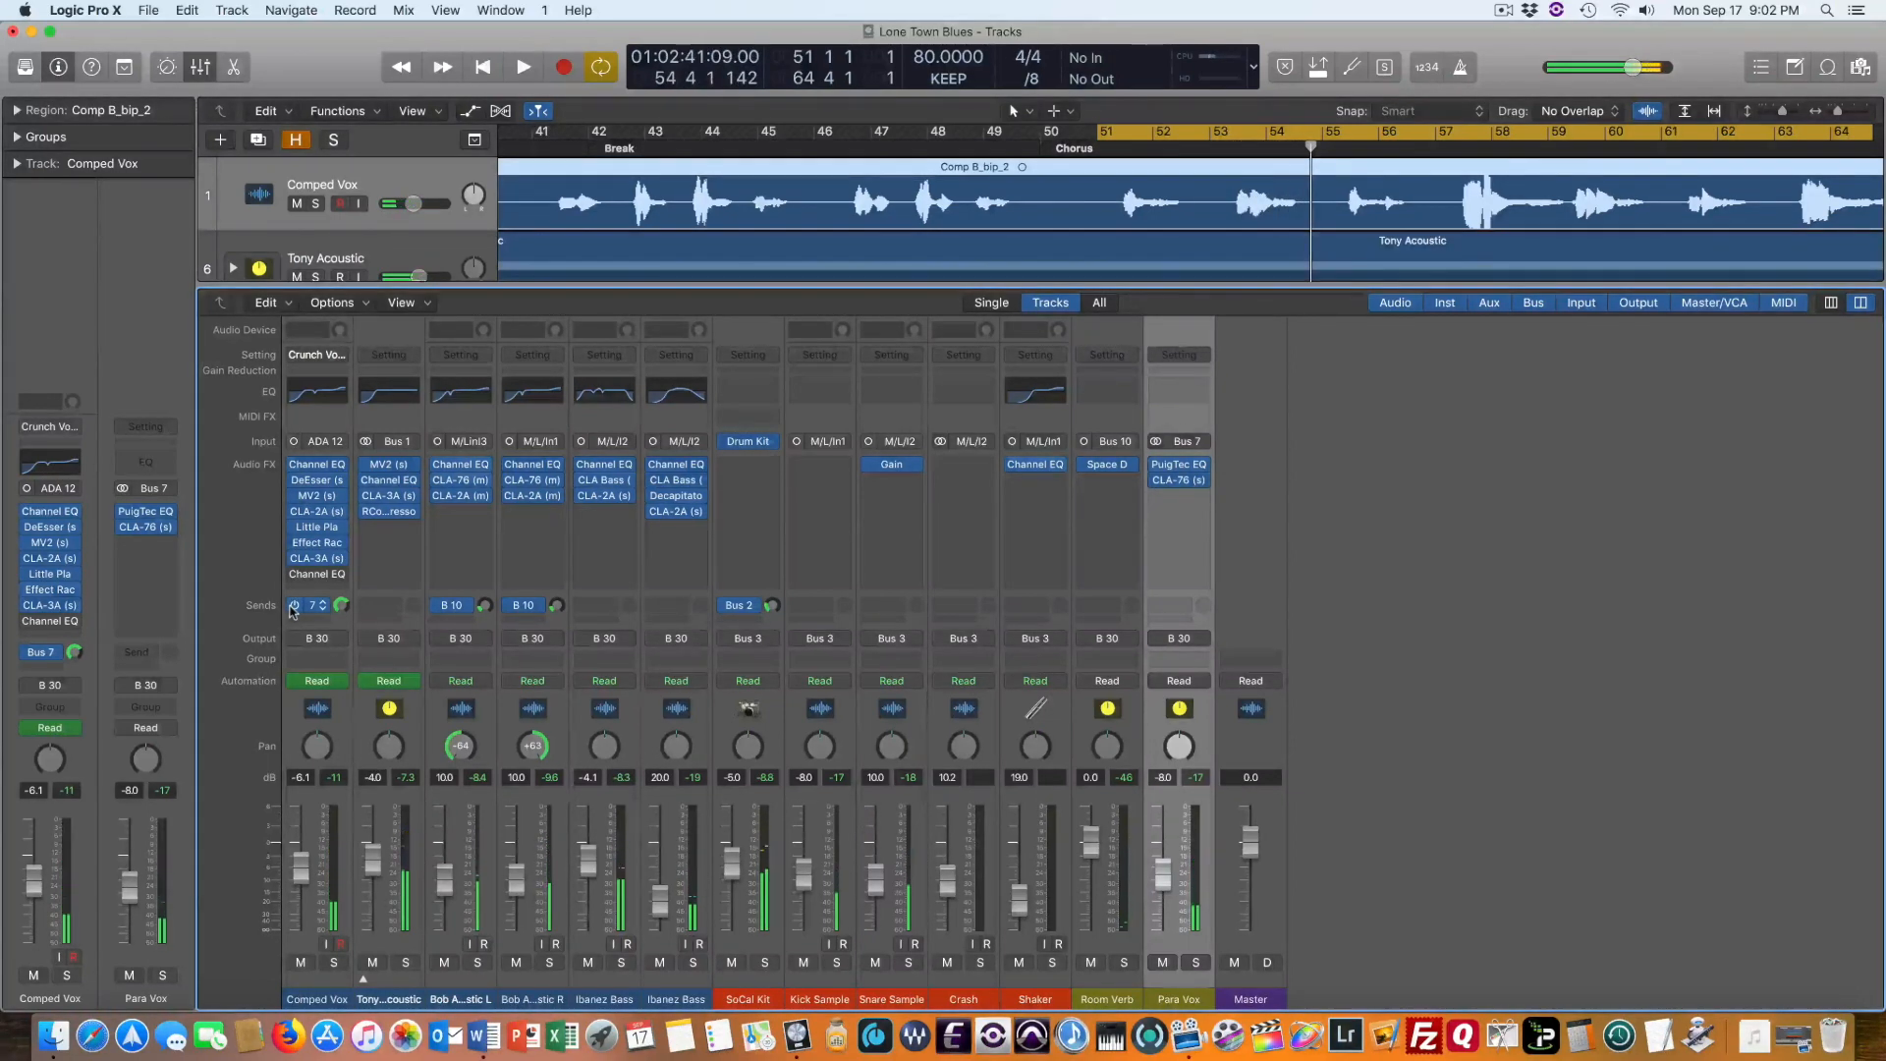